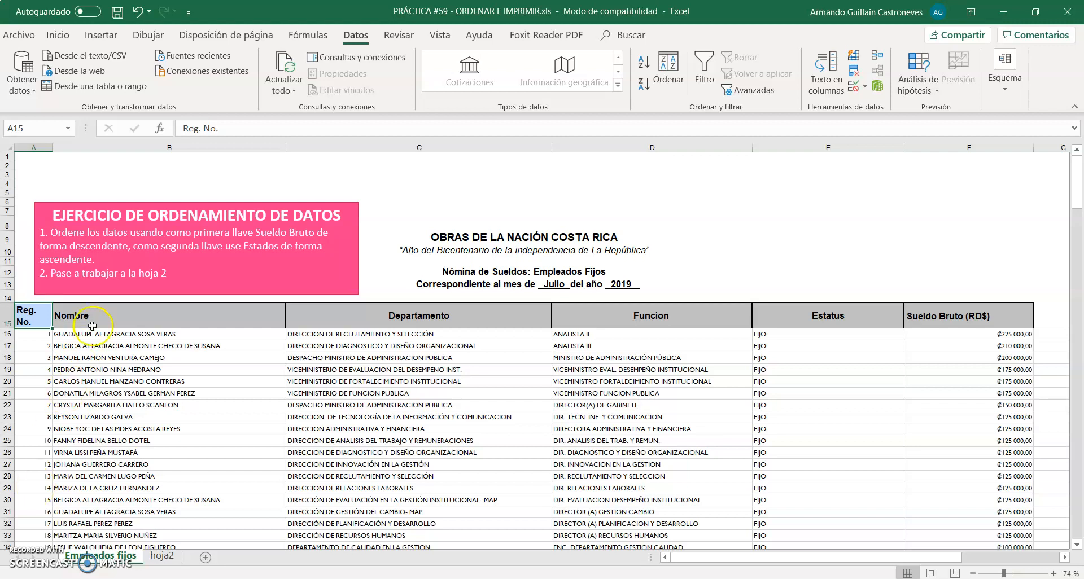
Read the sorting exercise instructions on the Empleados fijos sheet and look over the tasks on hoja2
{"action": "left_click", "coordinate": [130, 277]}
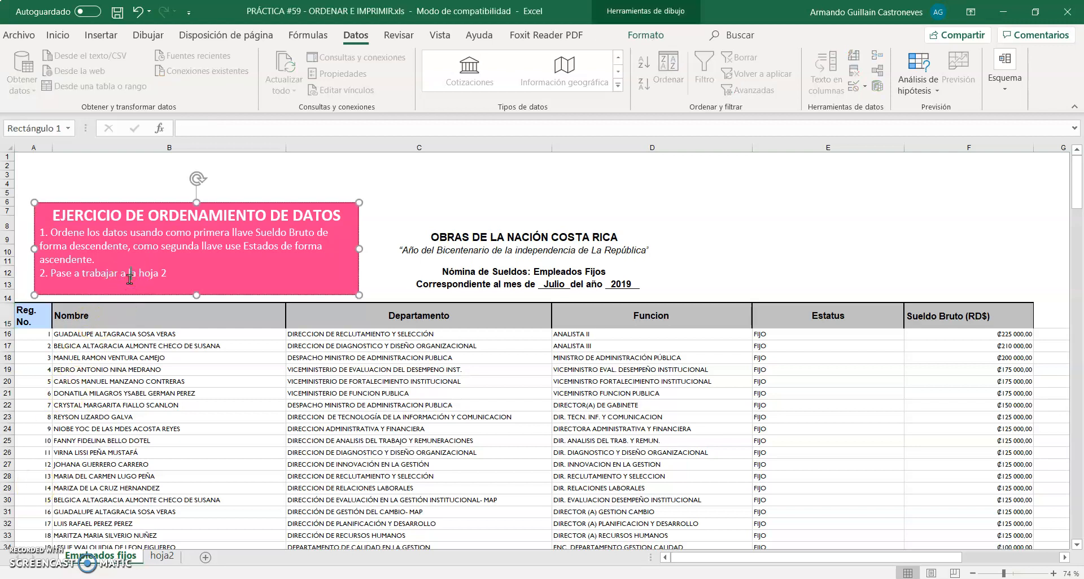
{"action": "scroll", "coordinate": [100, 239], "scroll_direction": "up", "scroll_amount": 3}
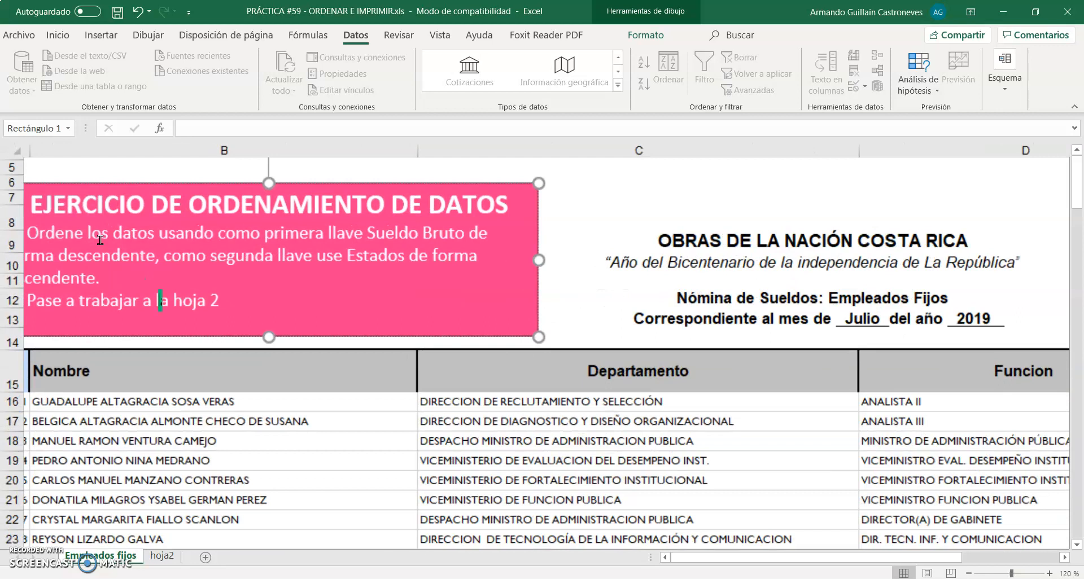
{"action": "scroll", "coordinate": [100, 240], "scroll_direction": "up", "scroll_amount": 1}
{"action": "scroll", "coordinate": [100, 239], "scroll_direction": "left", "scroll_amount": 1}
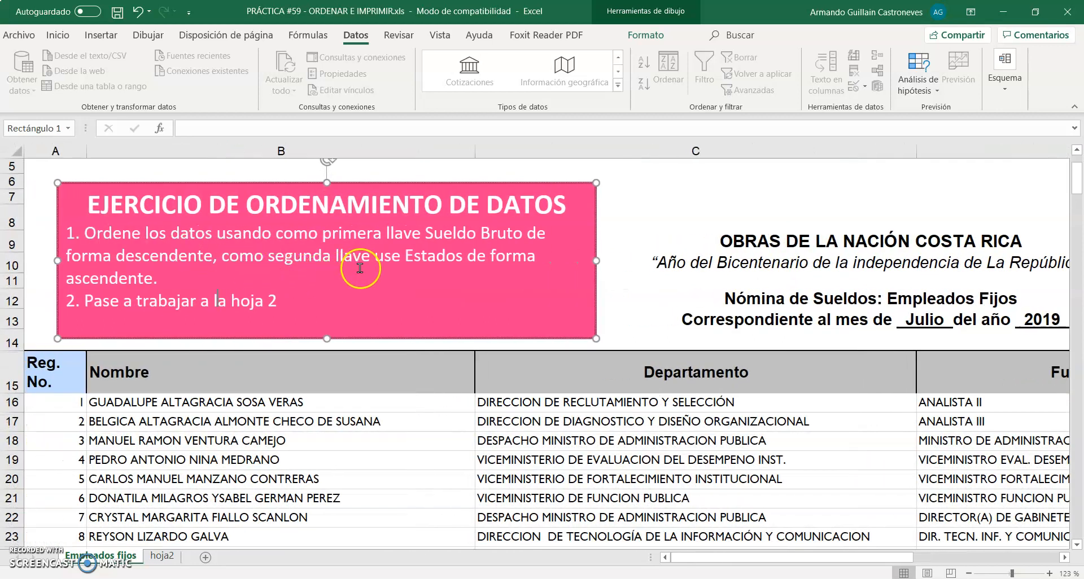
{"action": "left_click", "coordinate": [326, 286]}
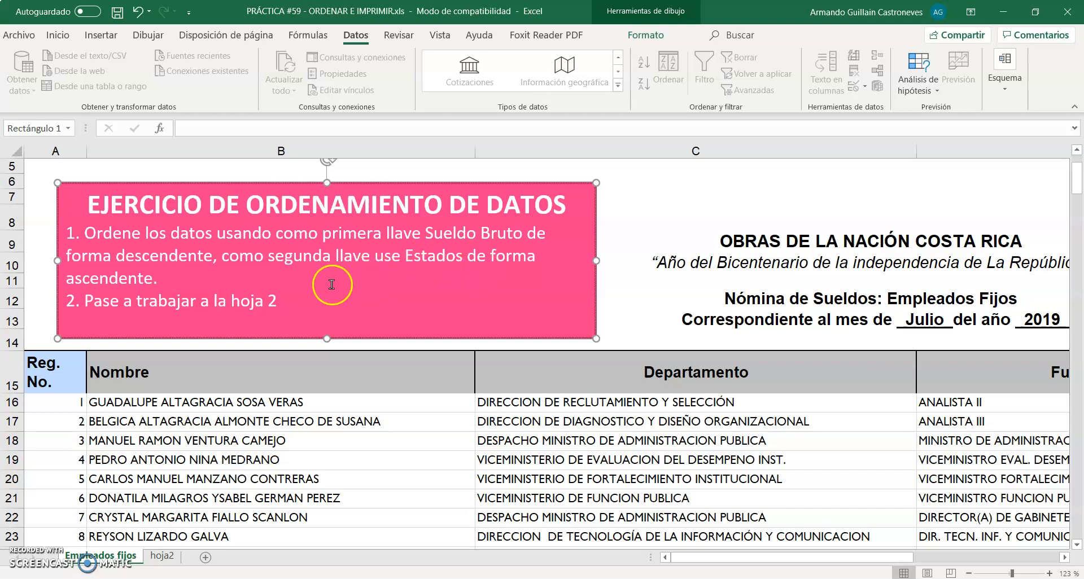
{"action": "left_click", "coordinate": [162, 556]}
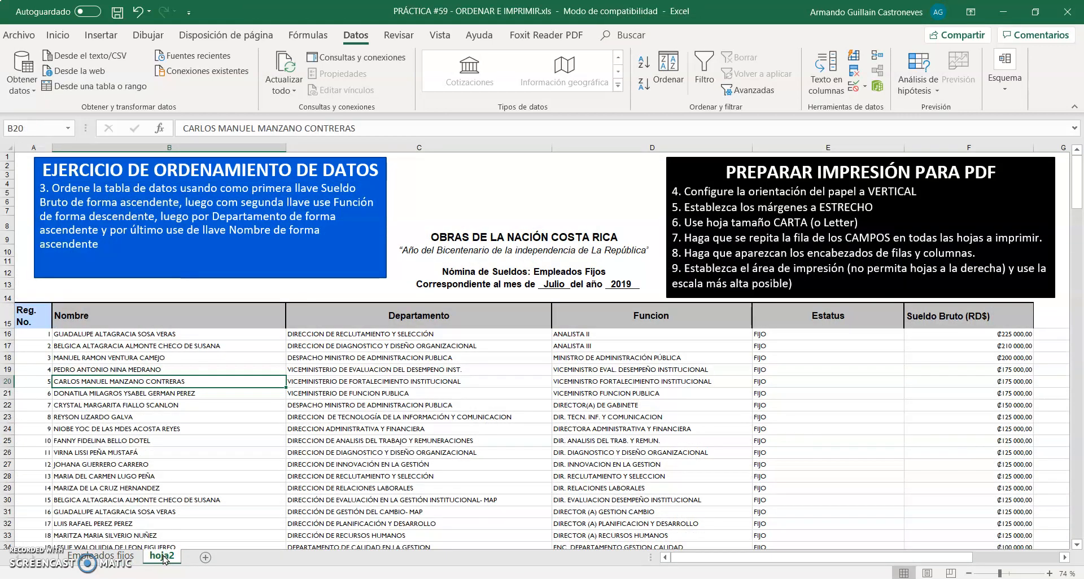
{"action": "left_click", "coordinate": [105, 556]}
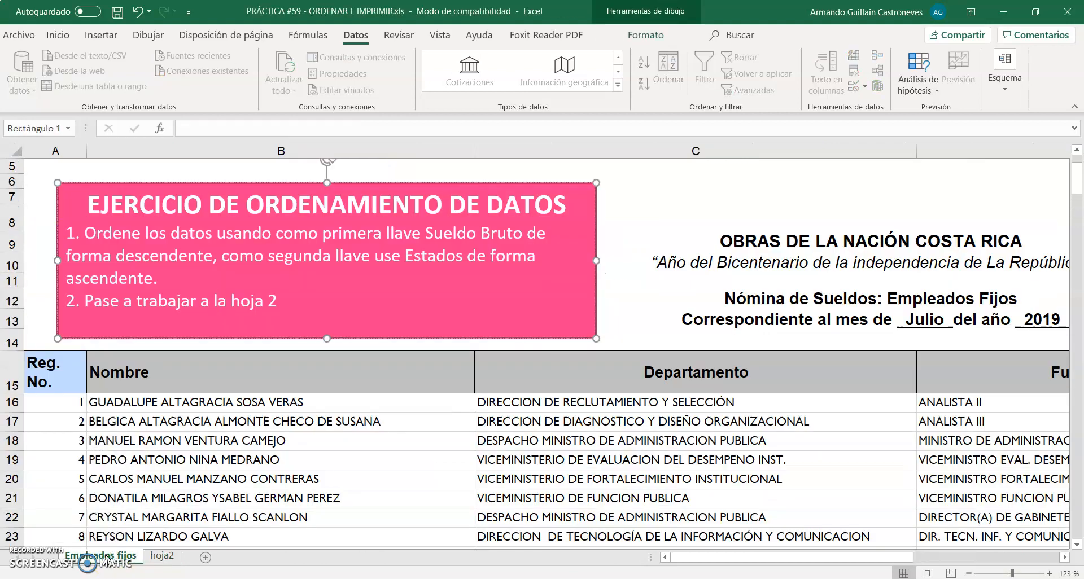
{"action": "scroll", "coordinate": [240, 383], "scroll_direction": "down", "scroll_amount": 3}
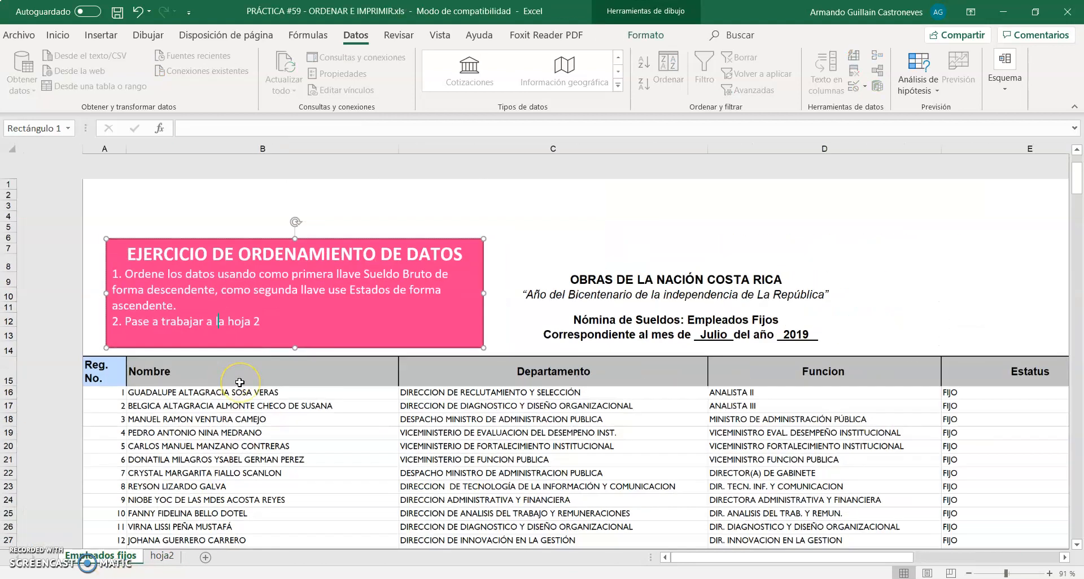
{"action": "scroll", "coordinate": [240, 383], "scroll_direction": "down", "scroll_amount": 1}
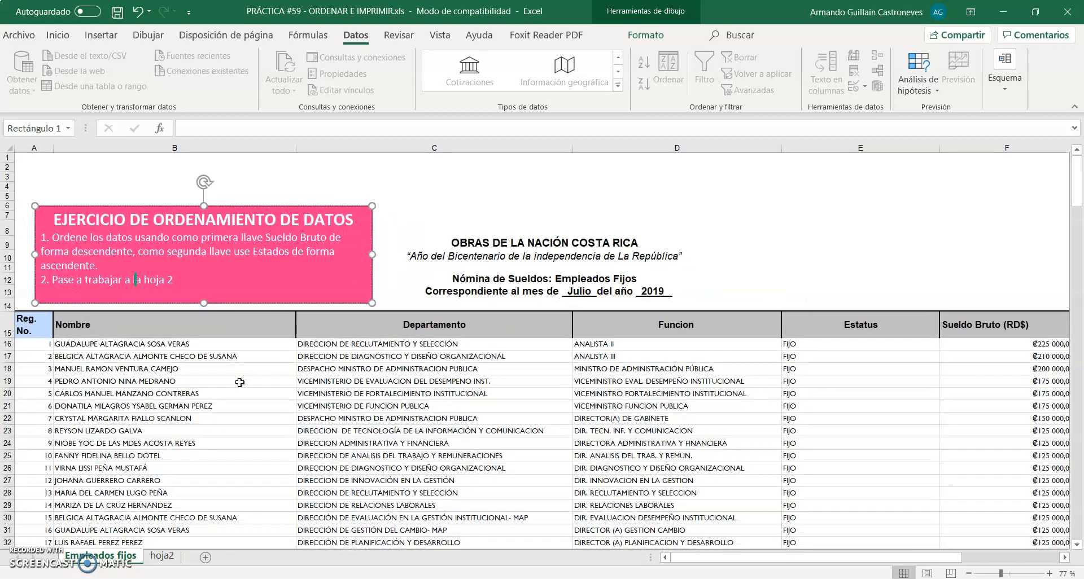
{"action": "scroll", "coordinate": [240, 383], "scroll_direction": "down", "scroll_amount": 1}
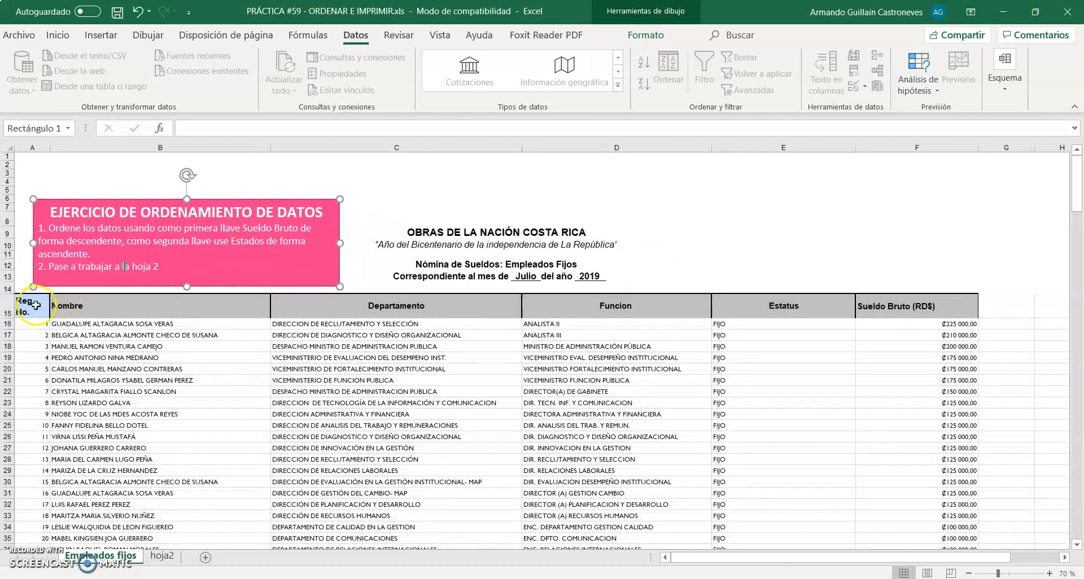
{"action": "left_click", "coordinate": [31, 306]}
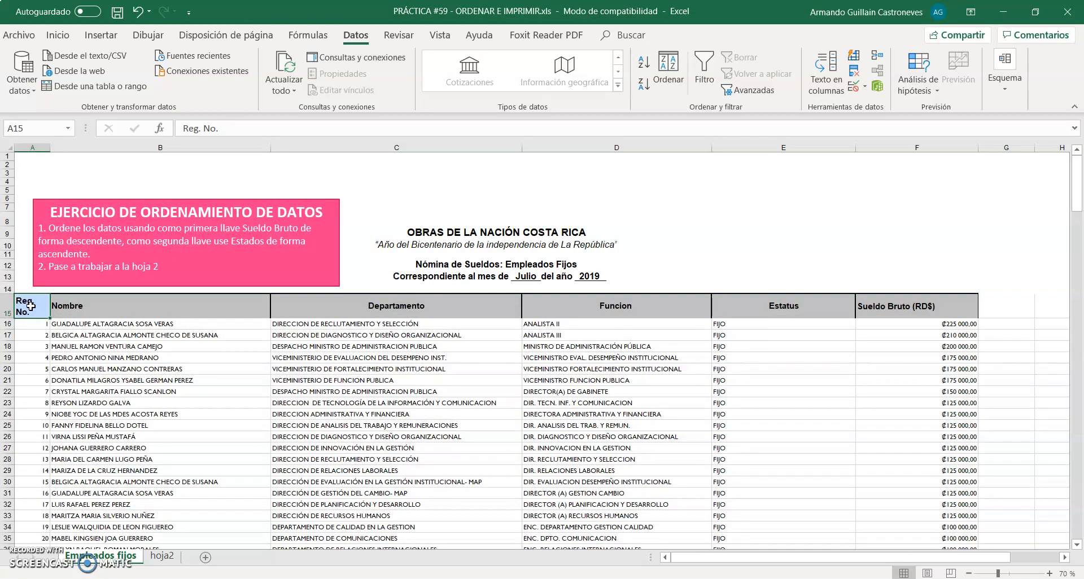
{"action": "left_click_drag", "start_coordinate": [30, 305], "coordinate": [461, 358]}
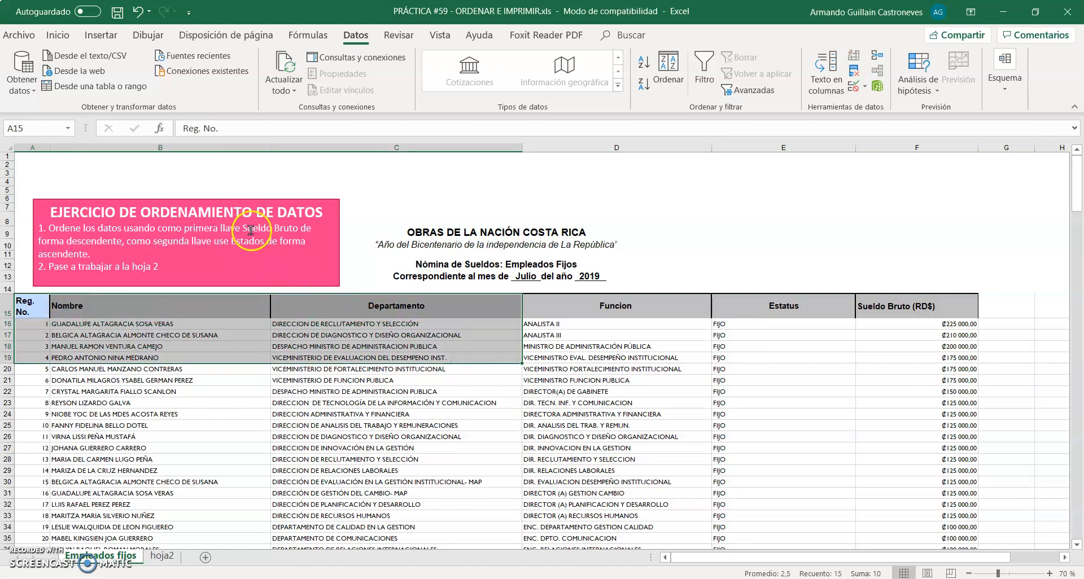
{"action": "left_click", "coordinate": [592, 392]}
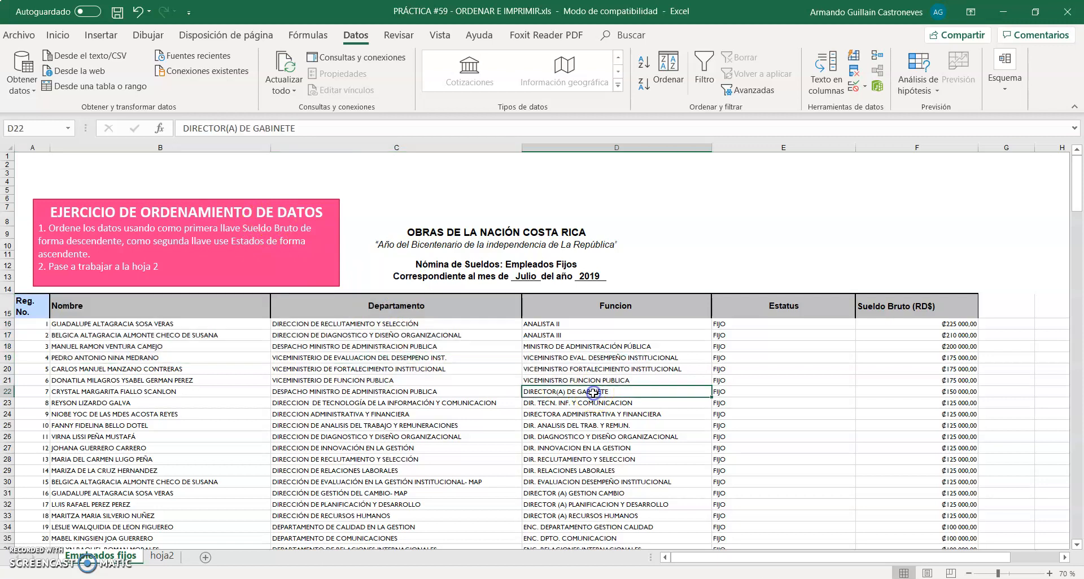
{"action": "left_click_drag", "start_coordinate": [912, 311], "coordinate": [915, 436]}
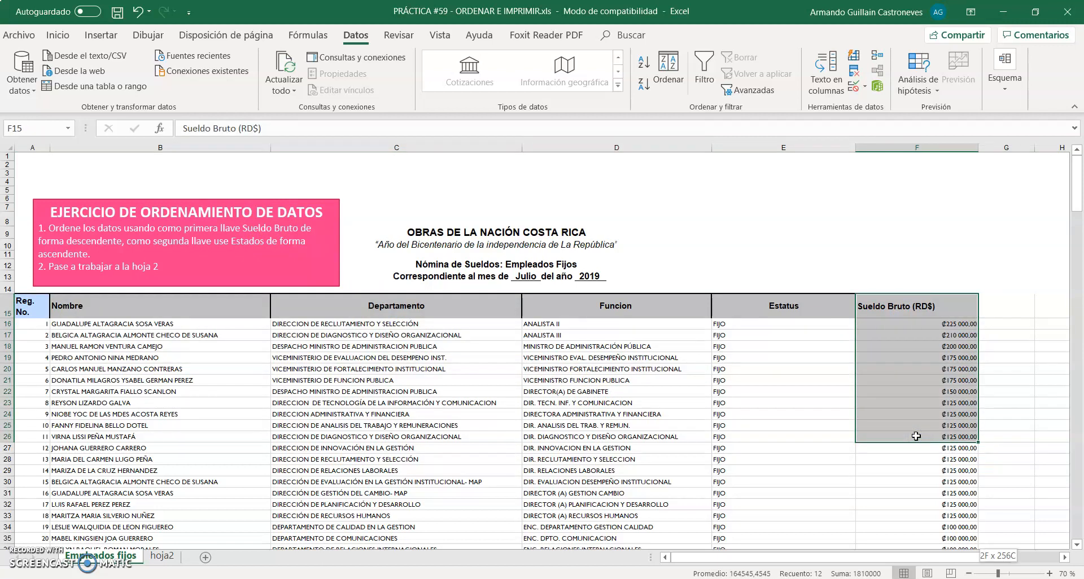
{"action": "key", "text": "ctrl+shift+Down"}
{"action": "scroll", "coordinate": [915, 436], "scroll_direction": "up", "scroll_amount": 20}
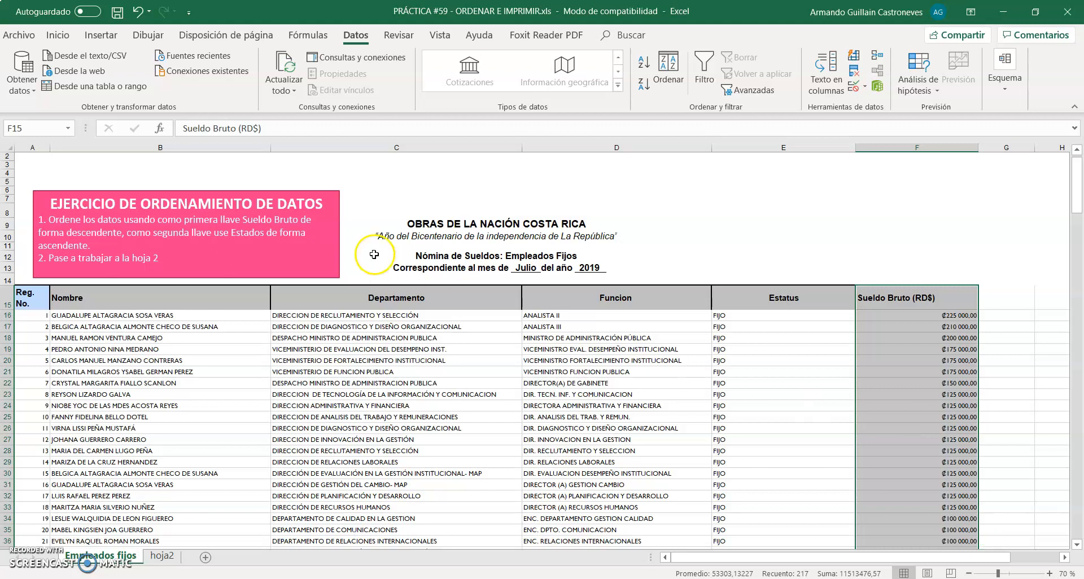
{"action": "left_click", "coordinate": [202, 317]}
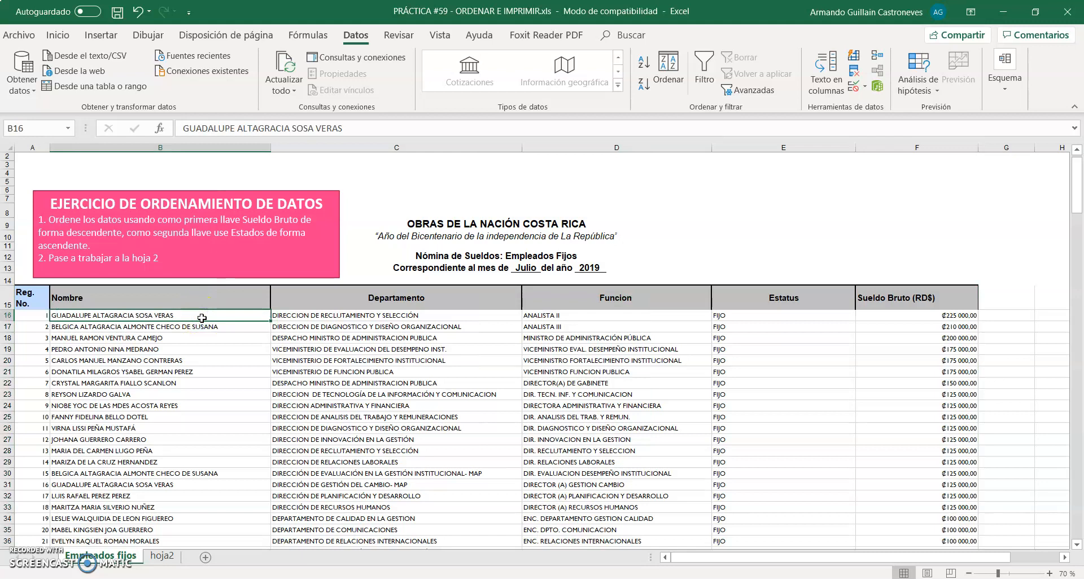
Select the employee table A15:F231 with its header row, leaving out the TOTAL GENERAL row, and start a custom sort
{"action": "left_click_drag", "start_coordinate": [28, 295], "coordinate": [901, 488]}
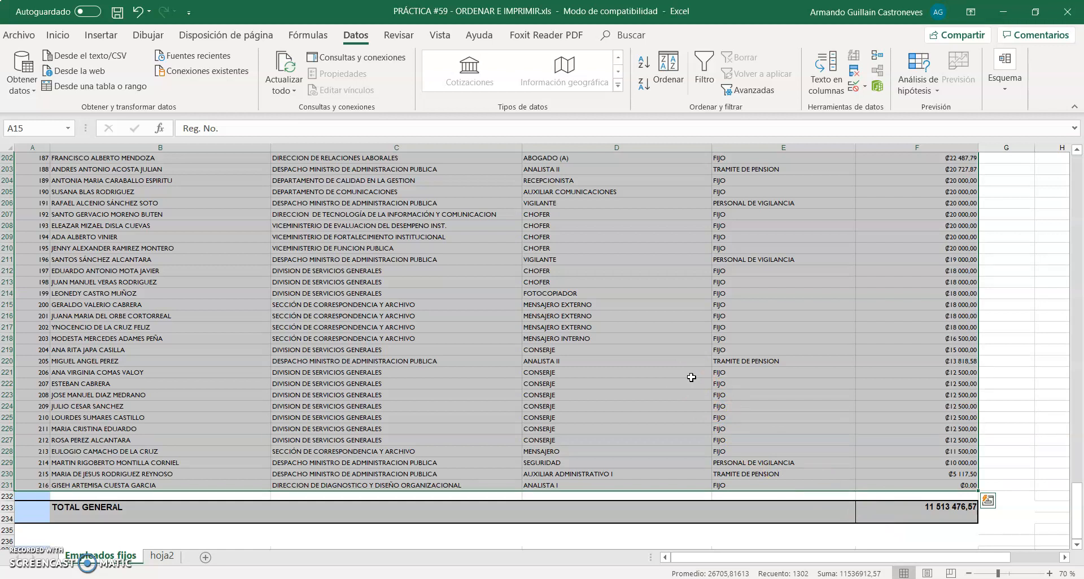
{"action": "scroll", "coordinate": [691, 377], "scroll_direction": "up", "scroll_amount": 20}
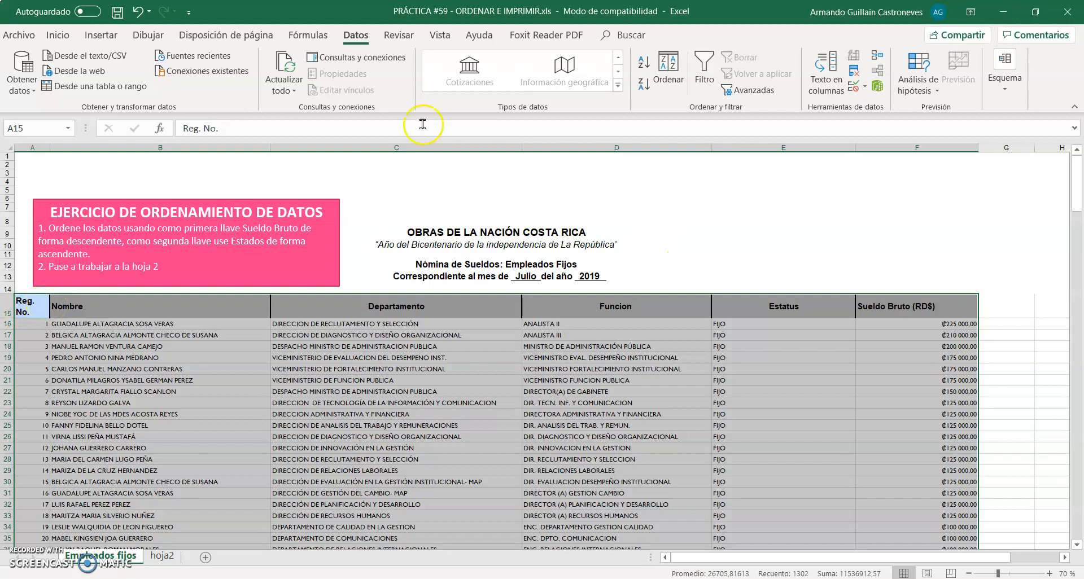
{"action": "left_click", "coordinate": [356, 36]}
{"action": "left_click", "coordinate": [704, 100]}
{"action": "left_click", "coordinate": [673, 77]}
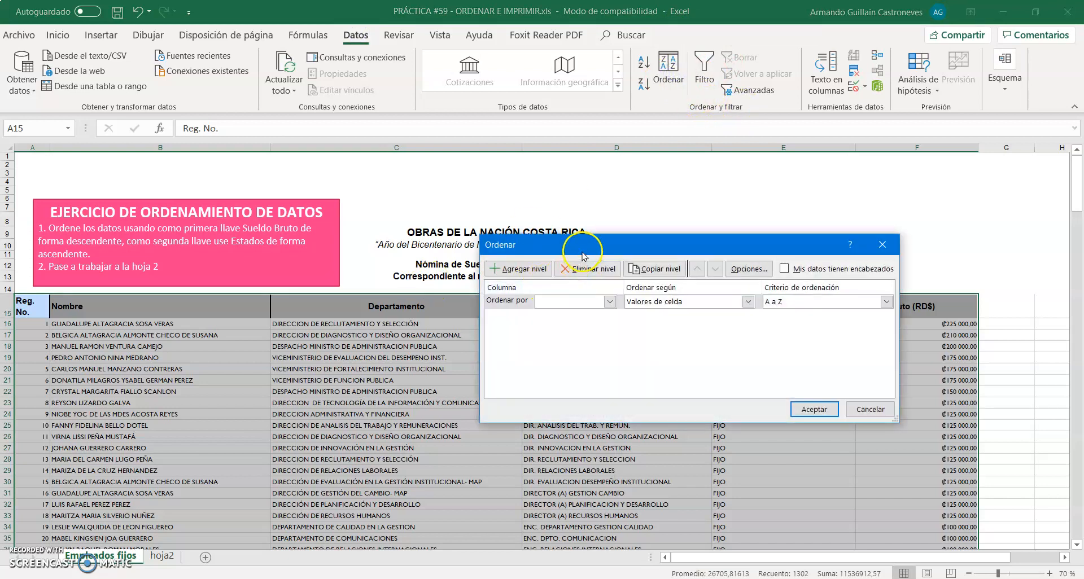
Reset the custom sort to a single blank level and mark the data as having headers
{"action": "left_click_drag", "start_coordinate": [583, 256], "coordinate": [427, 228]}
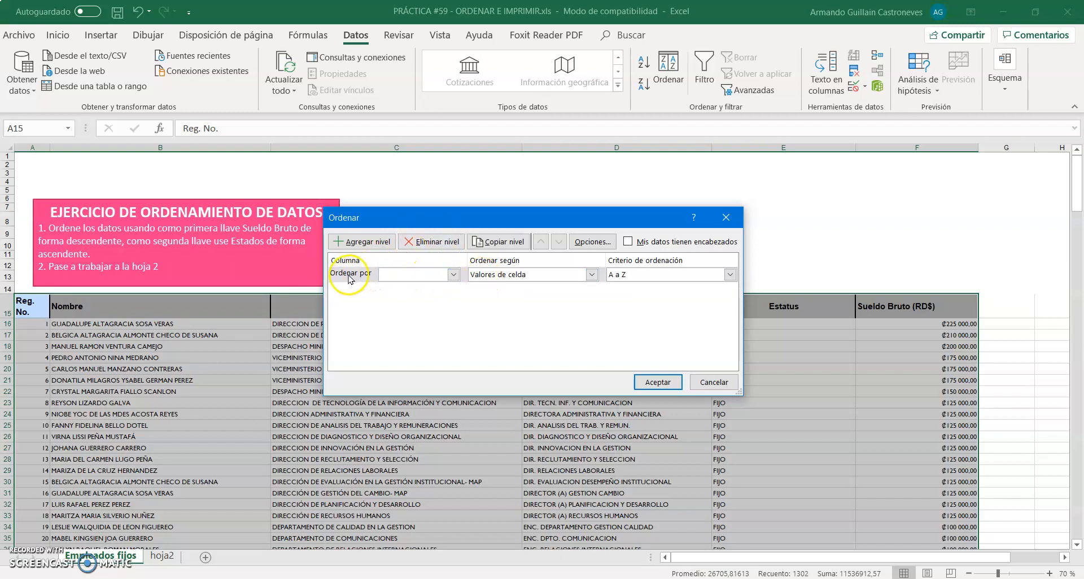
{"action": "left_click", "coordinate": [427, 244]}
{"action": "left_click", "coordinate": [371, 244]}
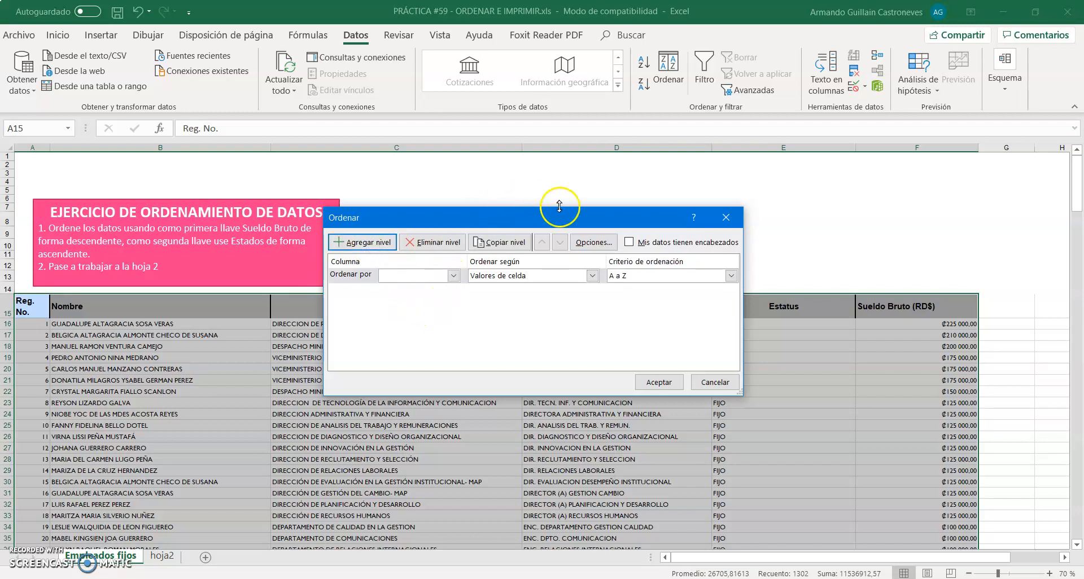
{"action": "left_click", "coordinate": [630, 244]}
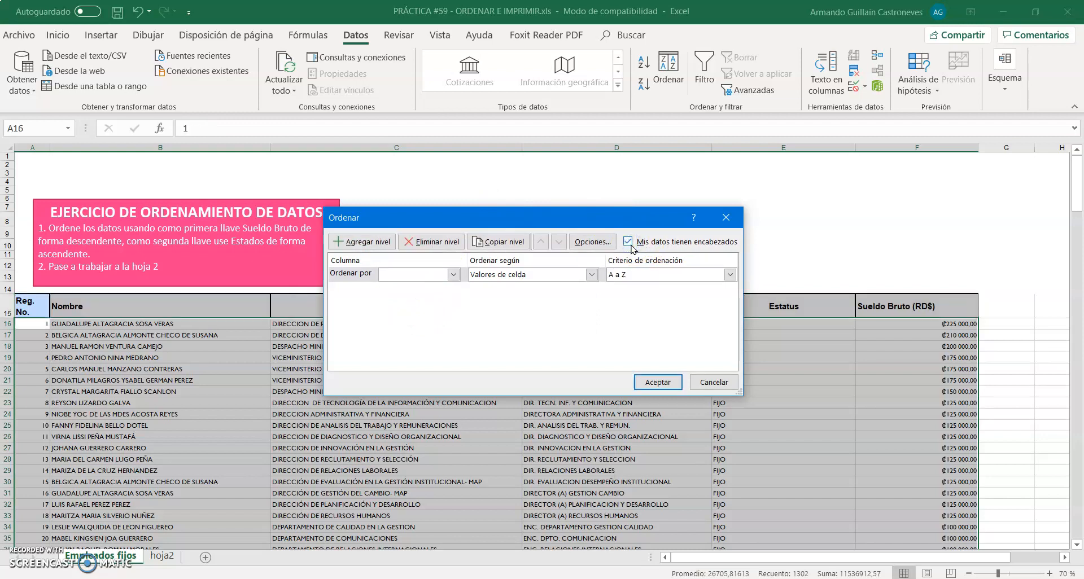
Set the first sort level to Sueldo Bruto (RD$) by cell values, ordered De mayor a menor
{"action": "left_click_drag", "start_coordinate": [610, 224], "coordinate": [364, 280]}
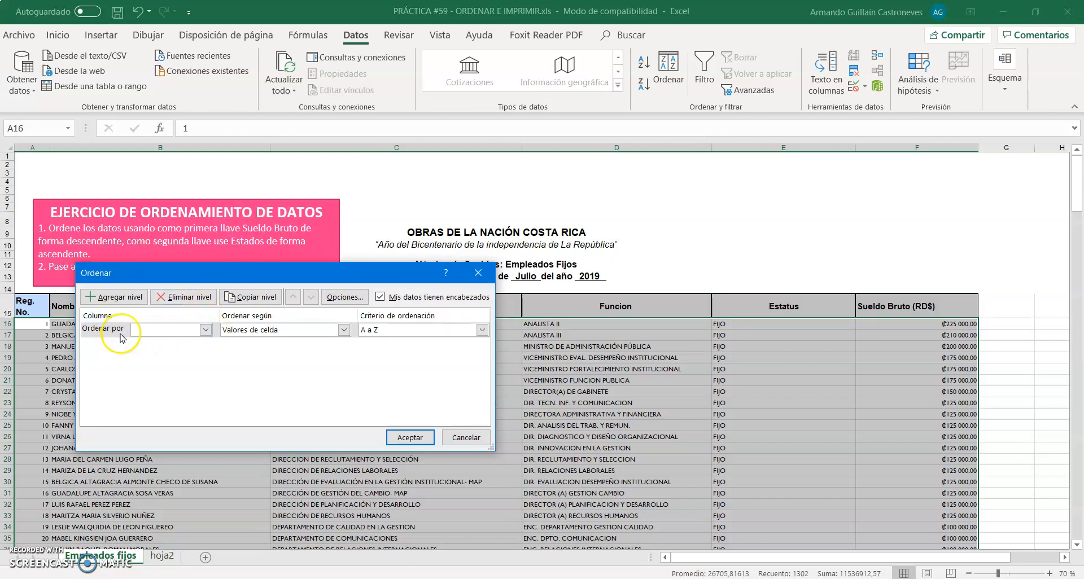
{"action": "left_click", "coordinate": [206, 330]}
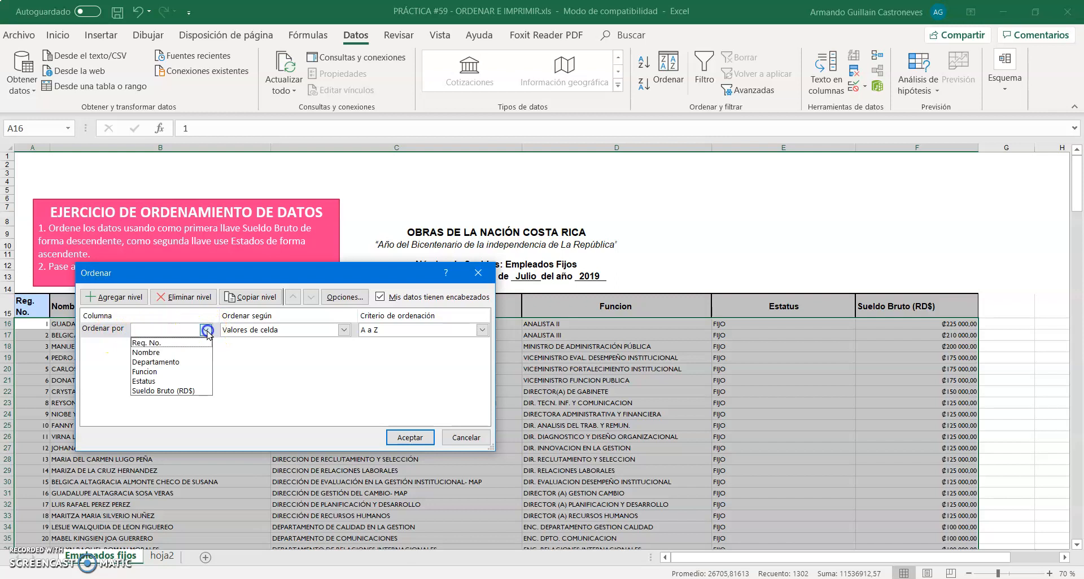
{"action": "left_click", "coordinate": [184, 391]}
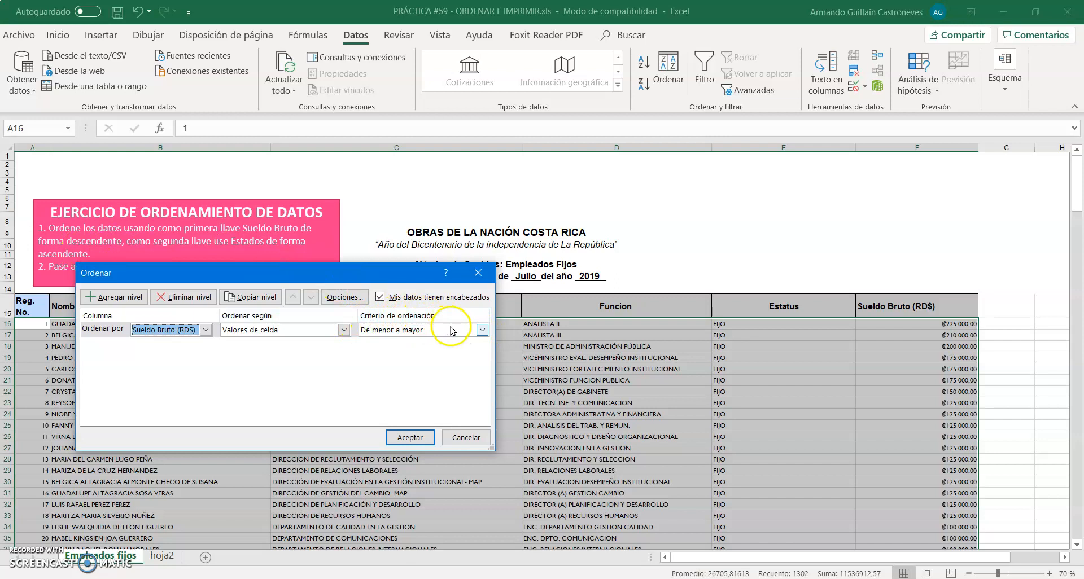
{"action": "left_click", "coordinate": [482, 330]}
{"action": "left_click", "coordinate": [482, 331]}
{"action": "left_click", "coordinate": [482, 331]}
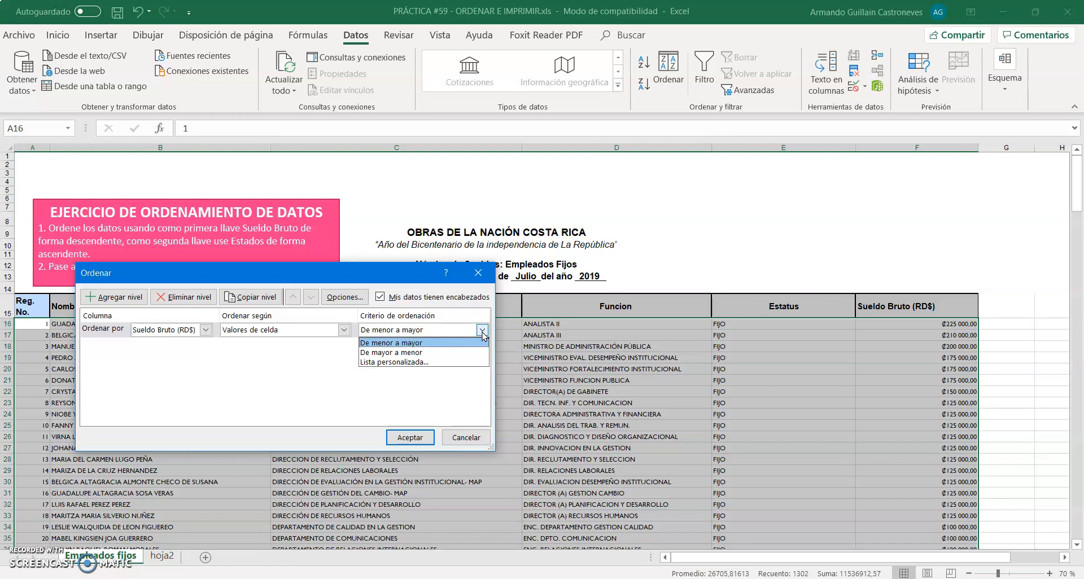
{"action": "left_click", "coordinate": [427, 352]}
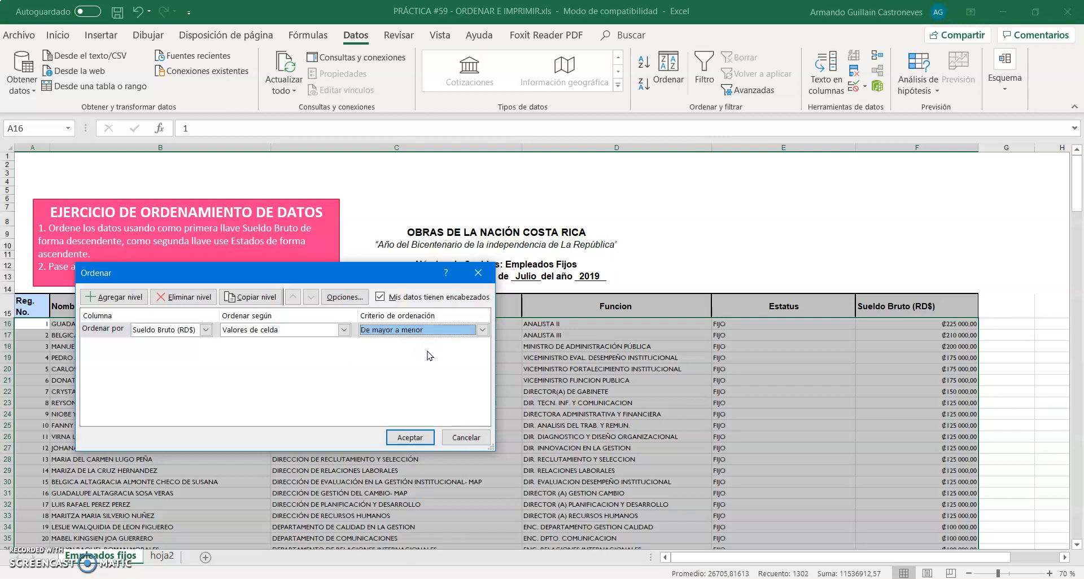
Add a second sort level on Estatus by cell values, ordered A a Z, and apply the sort
{"action": "left_click", "coordinate": [123, 297]}
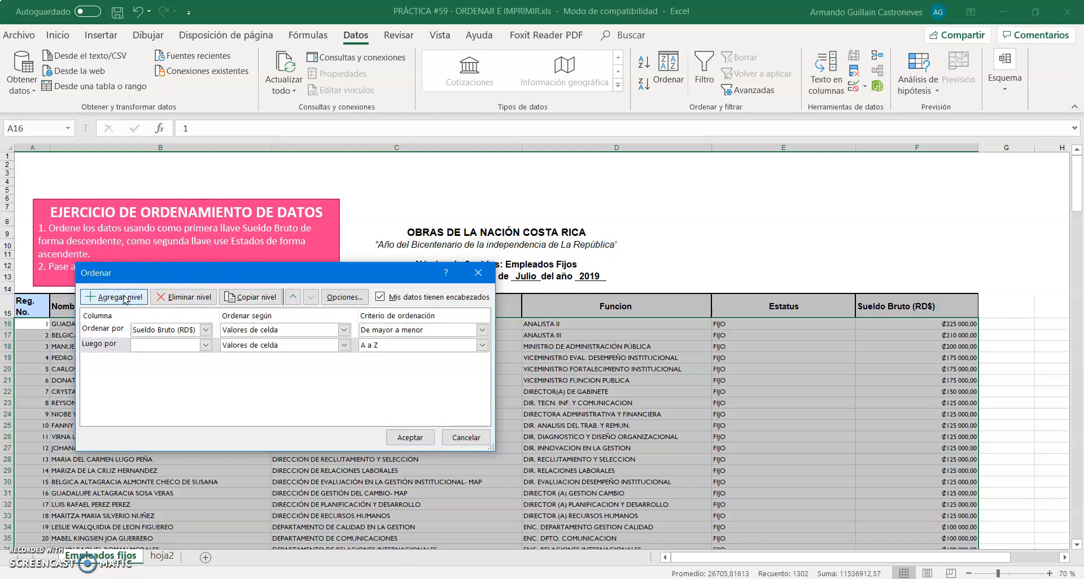
{"action": "left_click", "coordinate": [207, 347]}
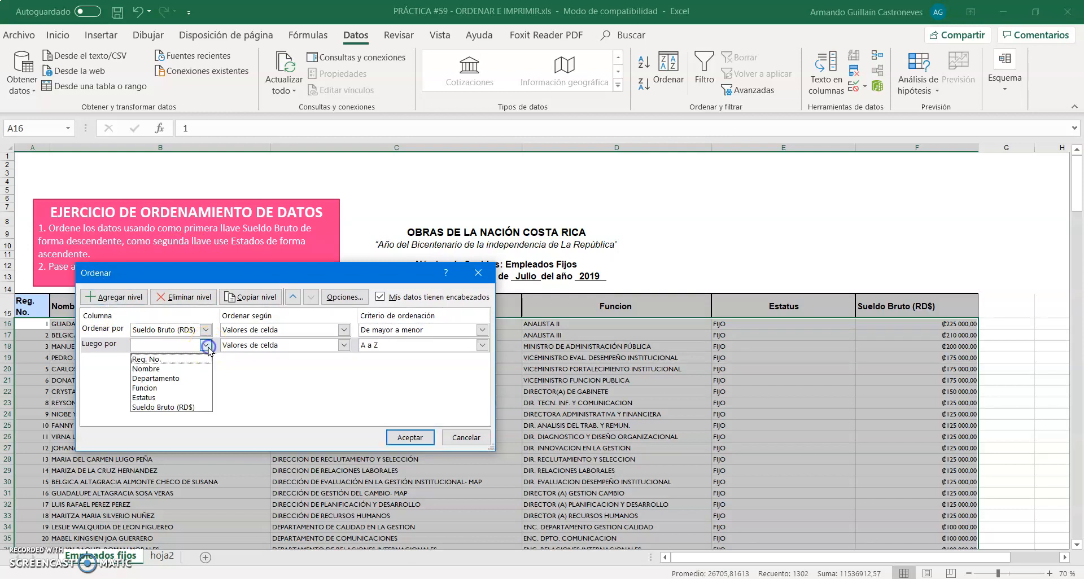
{"action": "left_click", "coordinate": [163, 398]}
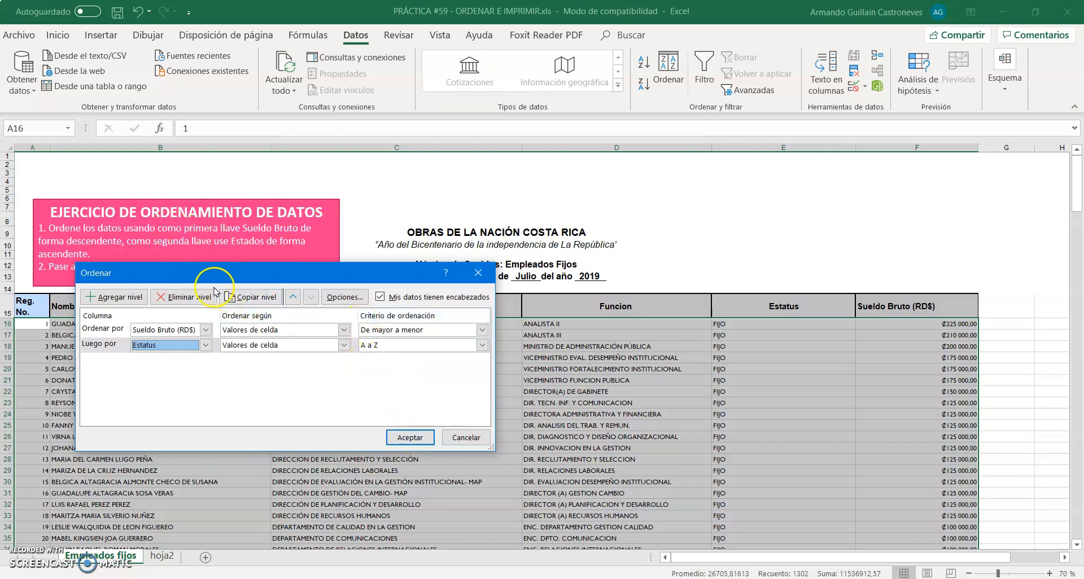
{"action": "left_click", "coordinate": [410, 438]}
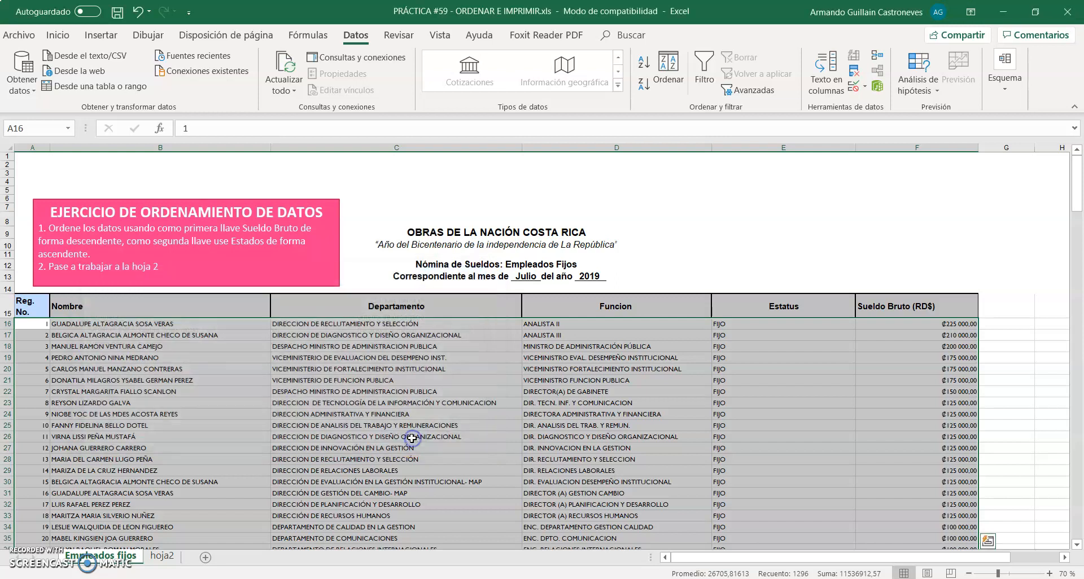
Review the order of the sorted employee rows by Estatus and Sueldo Bruto
{"action": "scroll", "coordinate": [637, 411], "scroll_direction": "down", "scroll_amount": 6}
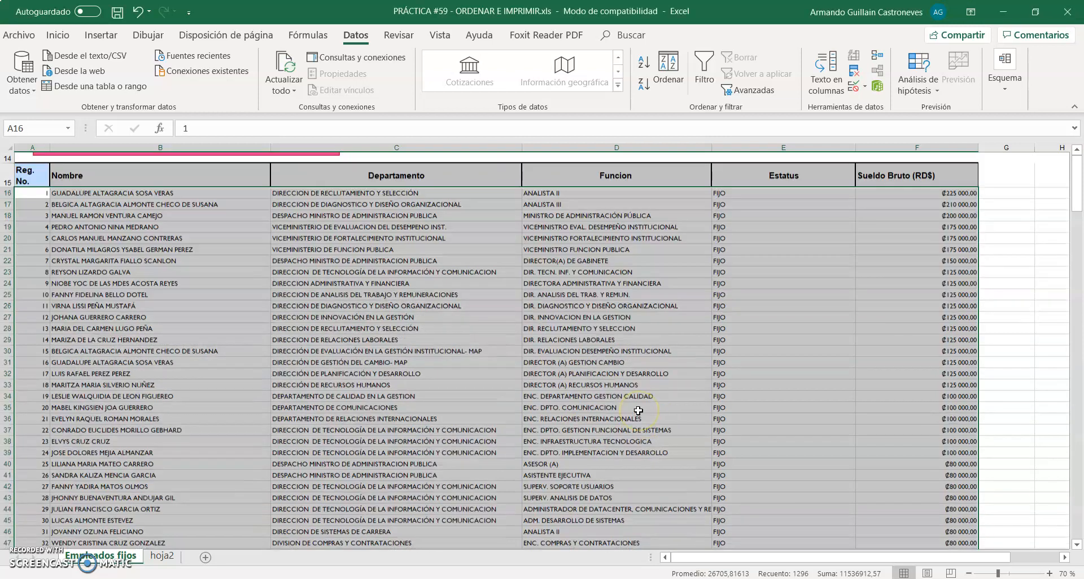
{"action": "scroll", "coordinate": [638, 411], "scroll_direction": "up", "scroll_amount": 6}
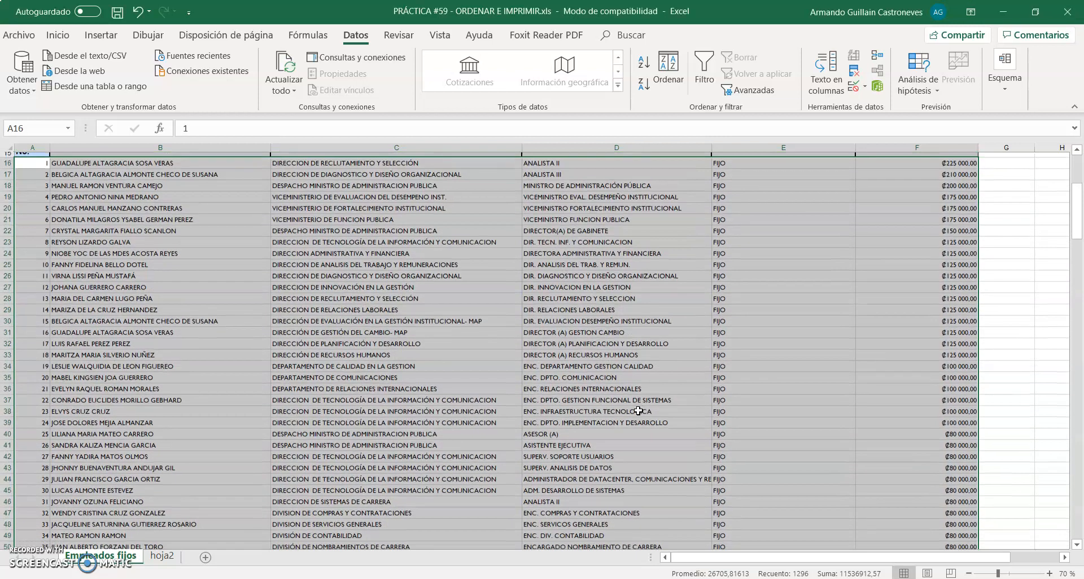
{"action": "scroll", "coordinate": [638, 410], "scroll_direction": "down", "scroll_amount": 5}
{"action": "scroll", "coordinate": [638, 410], "scroll_direction": "down", "scroll_amount": 10}
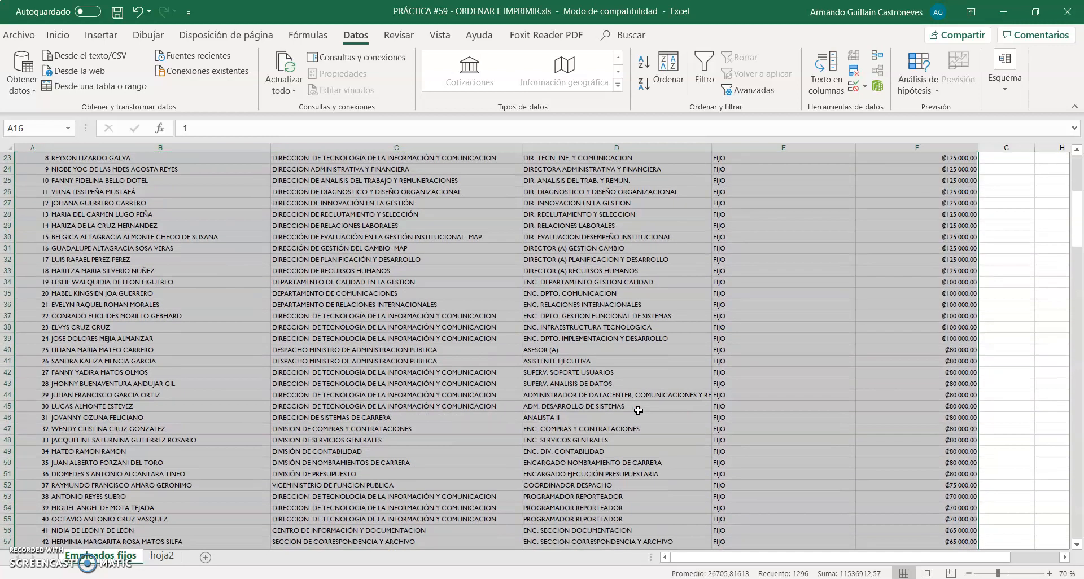
{"action": "scroll", "coordinate": [638, 411], "scroll_direction": "up", "scroll_amount": 15}
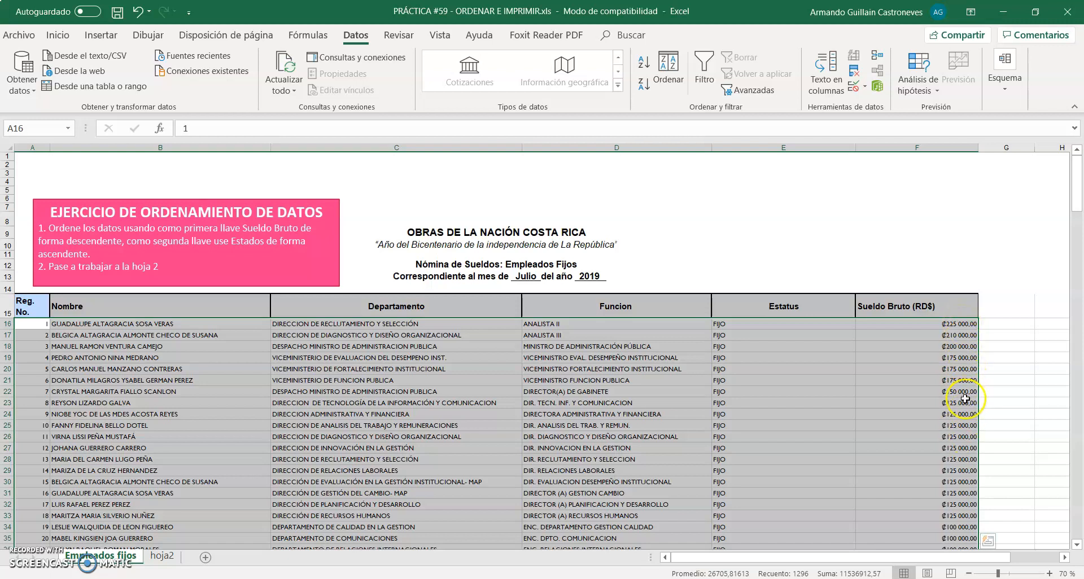
Examine rows with equal Sueldo Bruto values and their Estatus order, from the start of the list to the TOTAL GENERAL row
{"action": "left_click", "coordinate": [955, 359]}
{"action": "right_click", "coordinate": [952, 367]}
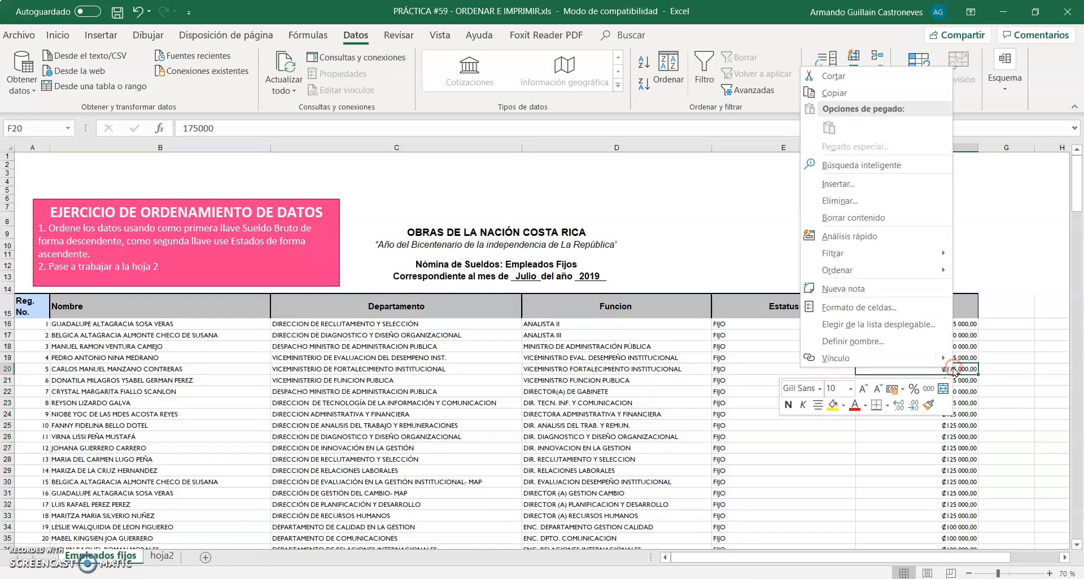
{"action": "left_click", "coordinate": [960, 382]}
{"action": "left_click", "coordinate": [960, 380]}
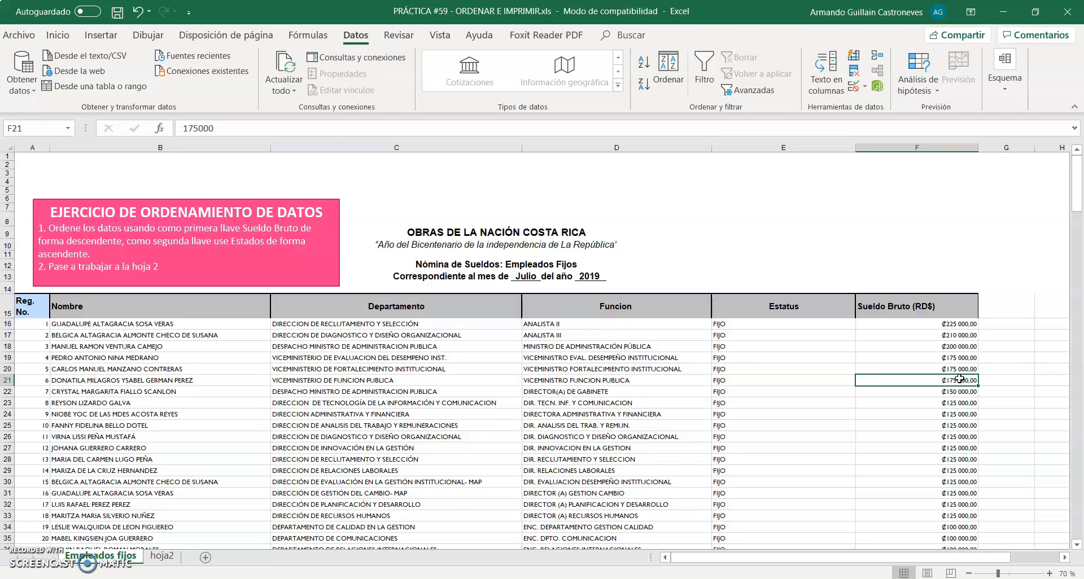
{"action": "left_click", "coordinate": [802, 388]}
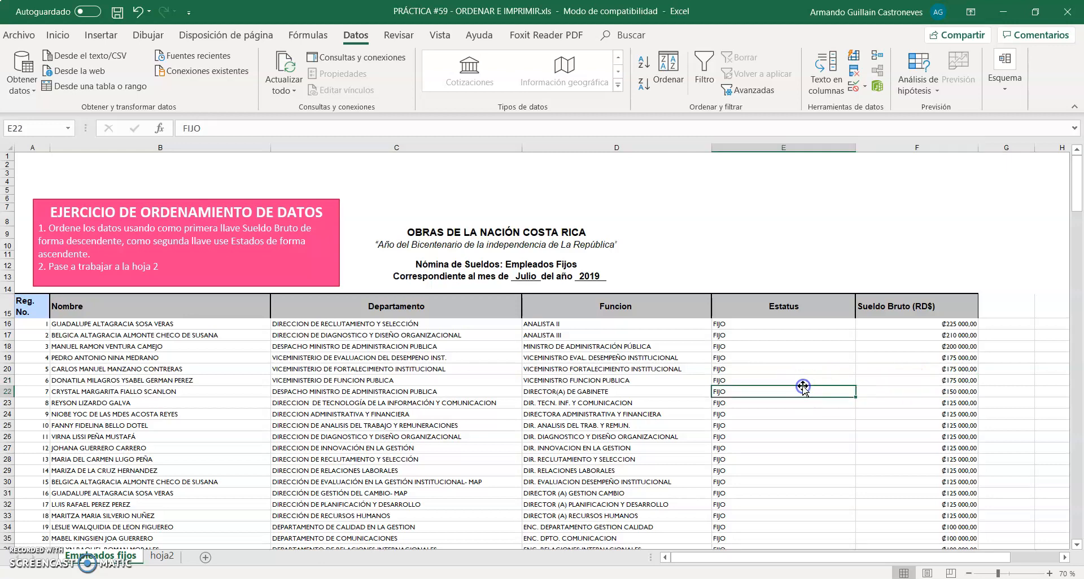
{"action": "scroll", "coordinate": [803, 387], "scroll_direction": "down", "scroll_amount": 20}
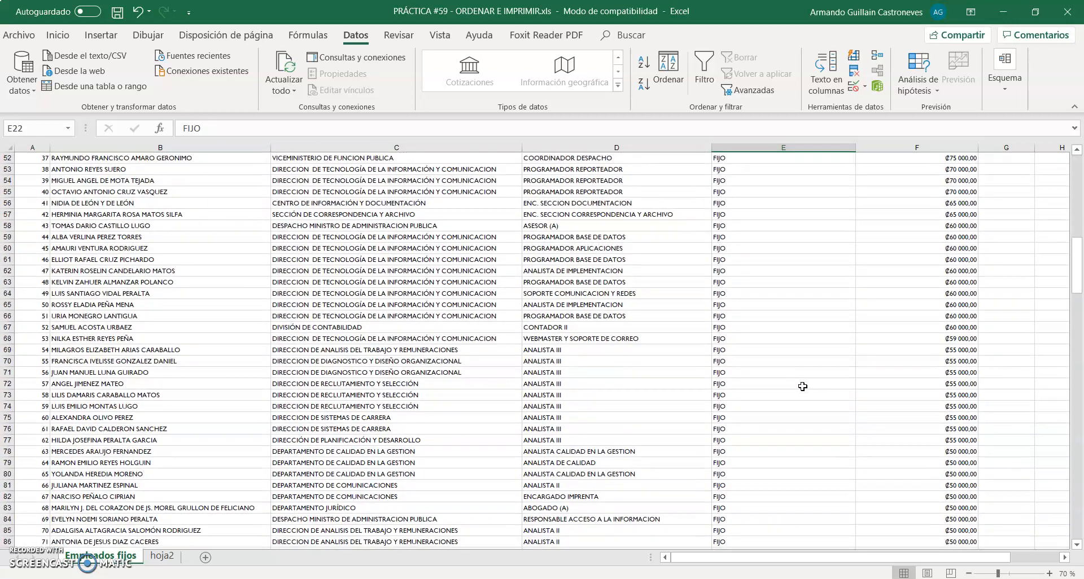
{"action": "scroll", "coordinate": [803, 387], "scroll_direction": "down", "scroll_amount": 19}
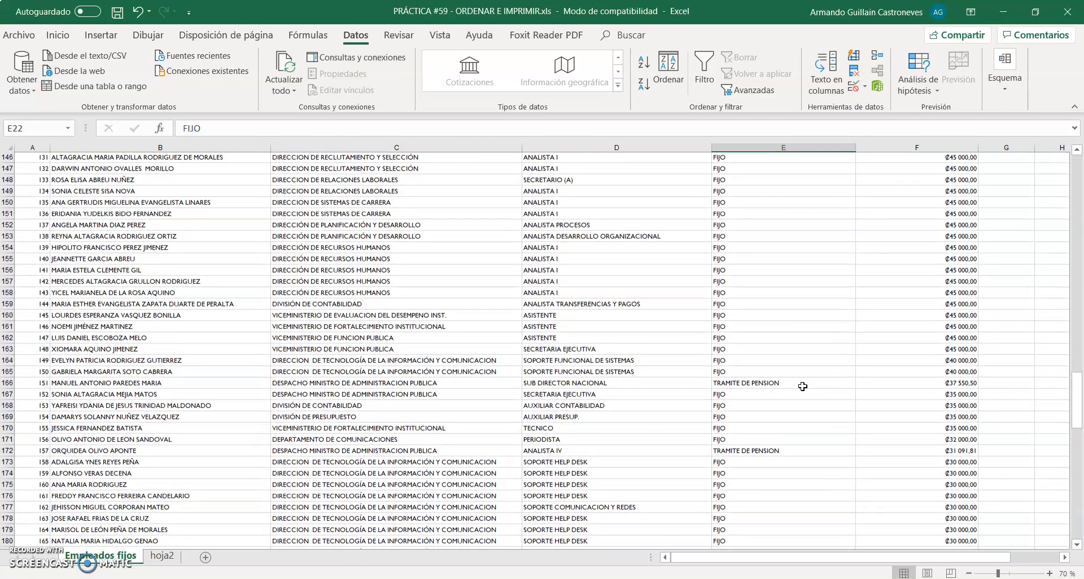
{"action": "scroll", "coordinate": [802, 387], "scroll_direction": "down", "scroll_amount": 4}
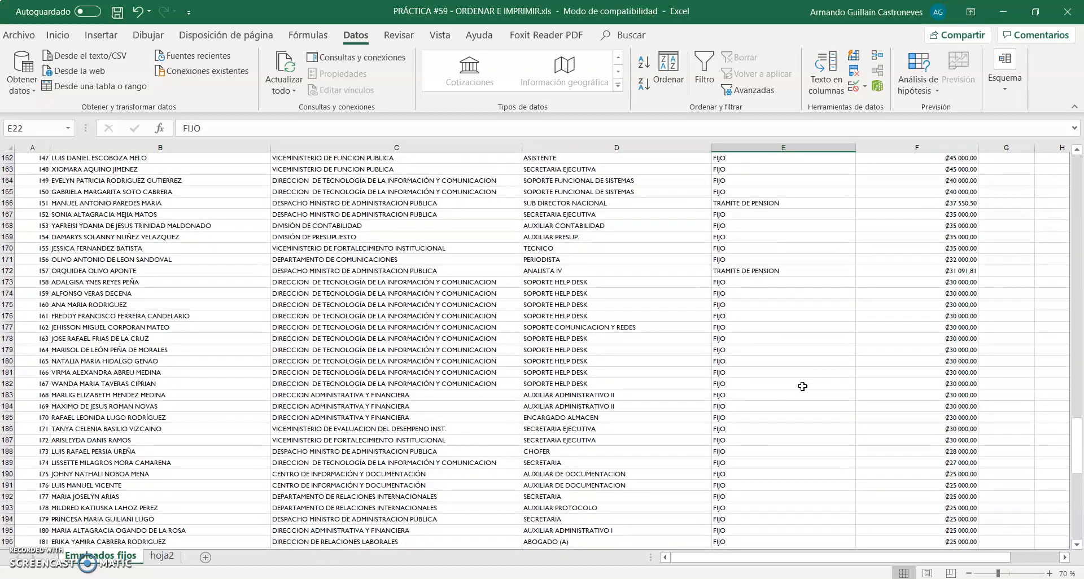
{"action": "scroll", "coordinate": [803, 387], "scroll_direction": "down", "scroll_amount": 3}
{"action": "scroll", "coordinate": [803, 387], "scroll_direction": "down", "scroll_amount": 15}
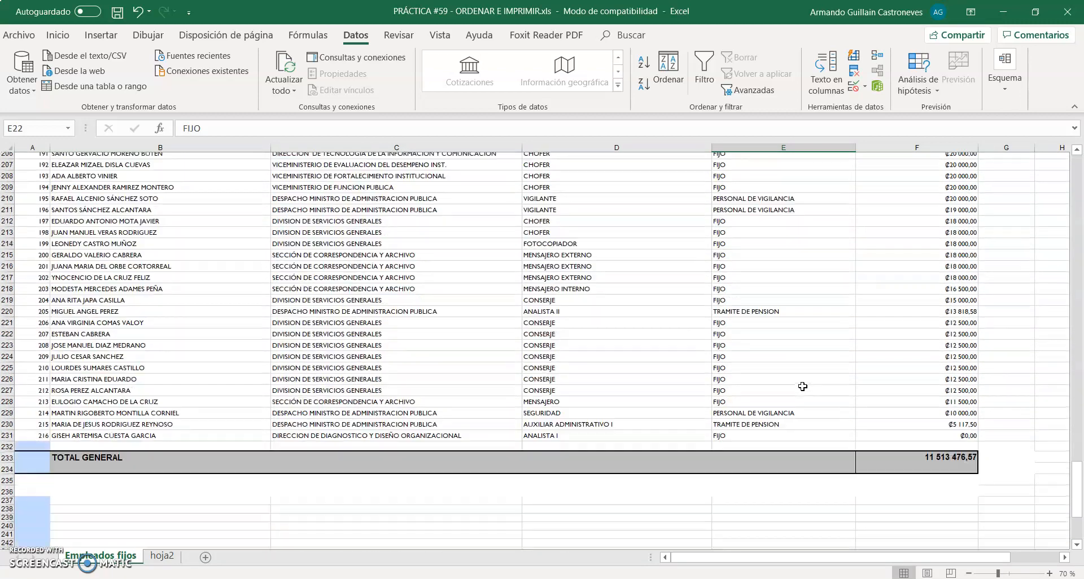
{"action": "scroll", "coordinate": [799, 281], "scroll_direction": "up", "scroll_amount": 20}
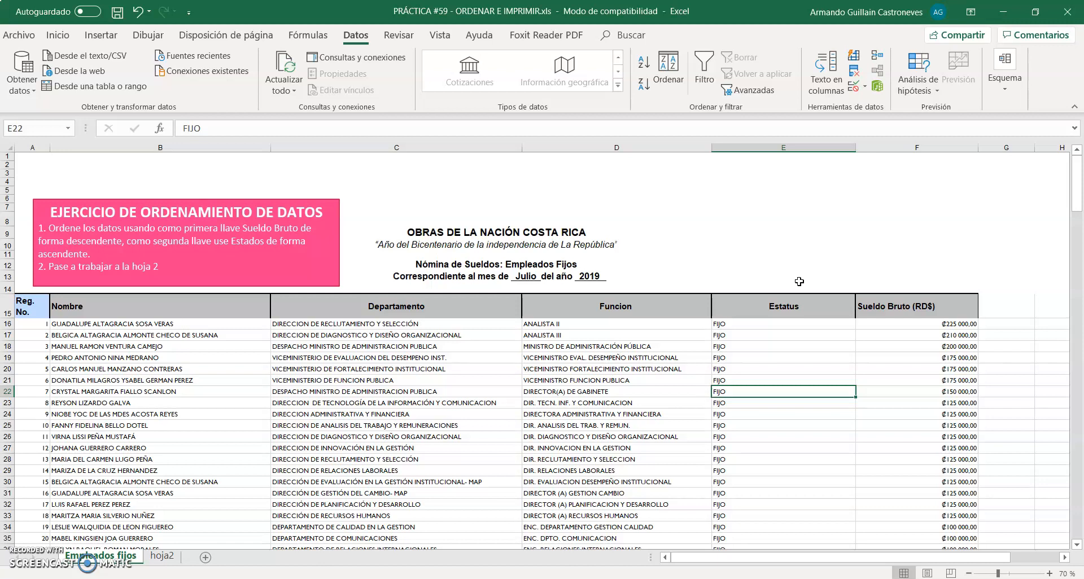
Switch to the hoja2 sheet and read the sorting instructions in the blue EJERCICIO DE ORDENAMIENTO DE DATOS box
{"action": "left_click", "coordinate": [155, 558]}
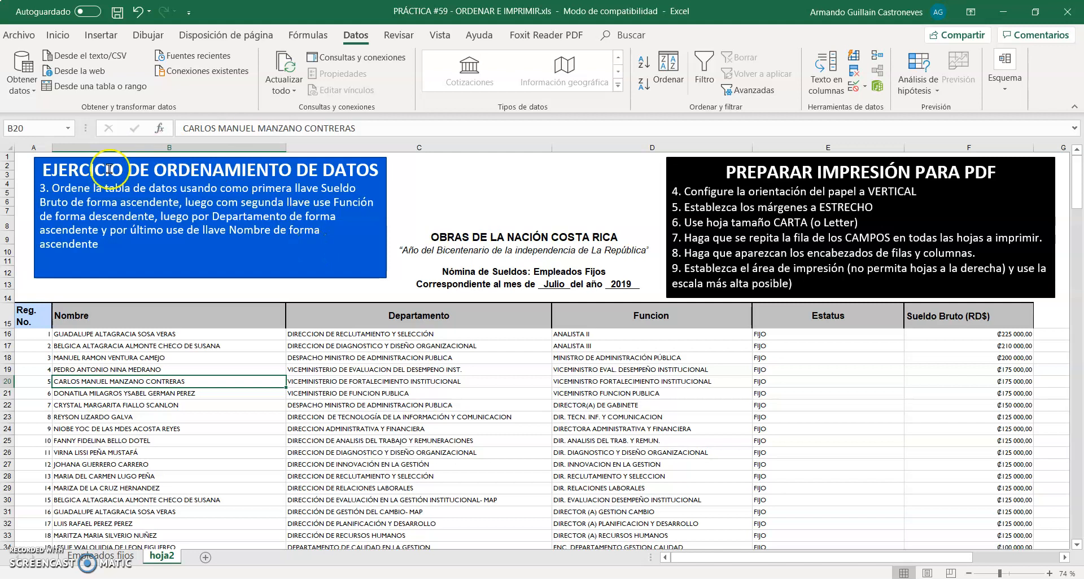
{"action": "left_click", "coordinate": [66, 163]}
{"action": "scroll", "coordinate": [66, 162], "scroll_direction": "up", "scroll_amount": 4}
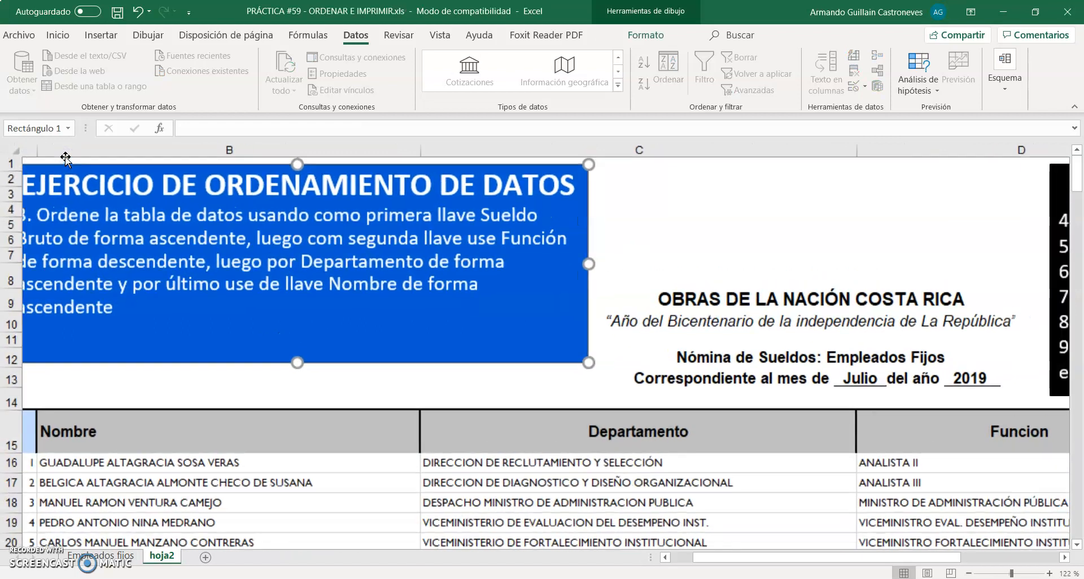
{"action": "left_click", "coordinate": [67, 152]}
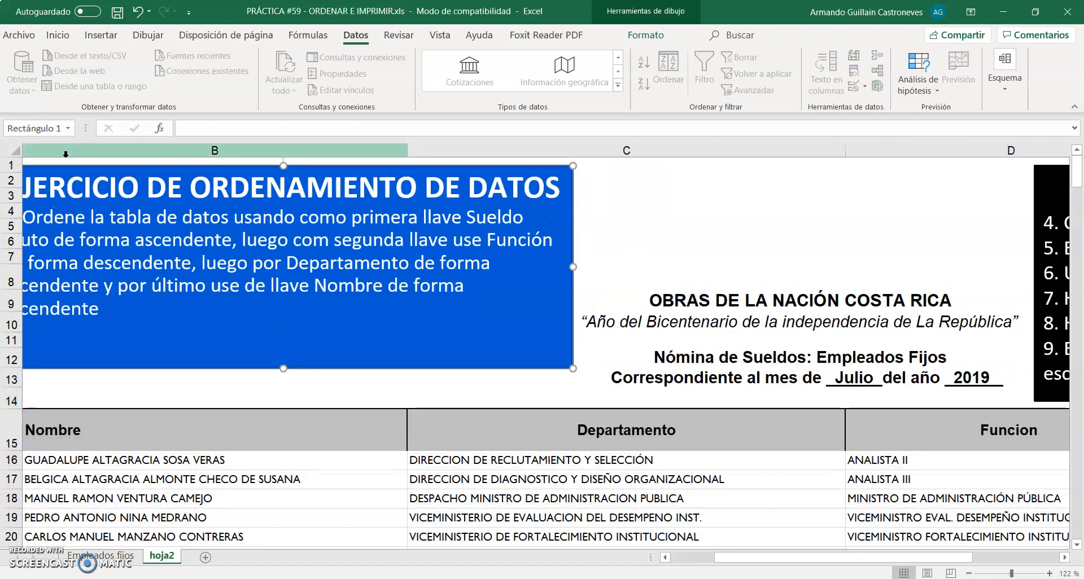
{"action": "left_click", "coordinate": [135, 250]}
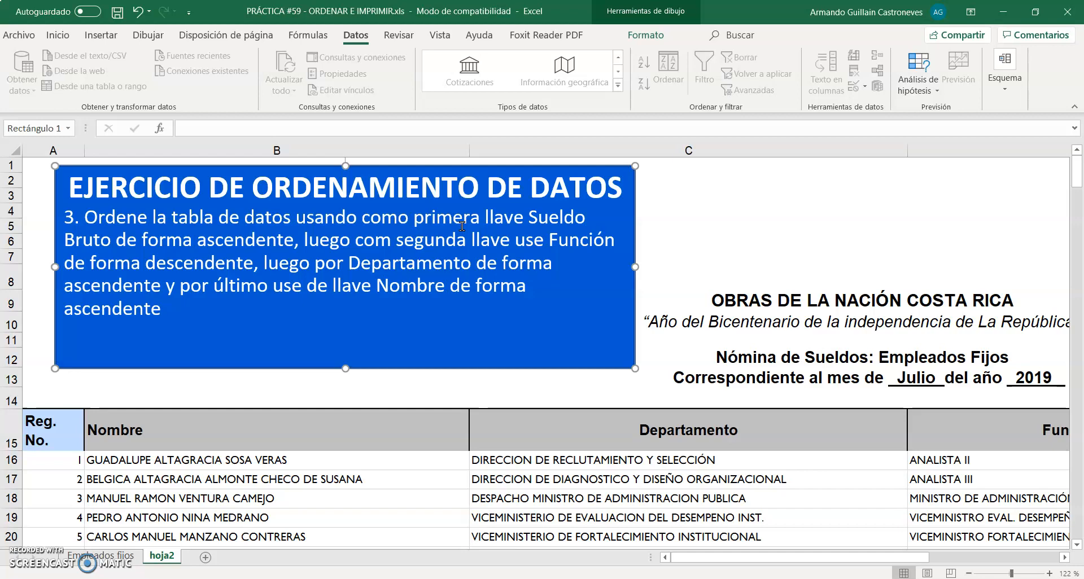
{"action": "scroll", "coordinate": [461, 226], "scroll_direction": "down", "scroll_amount": 5, "text": "ctrl"}
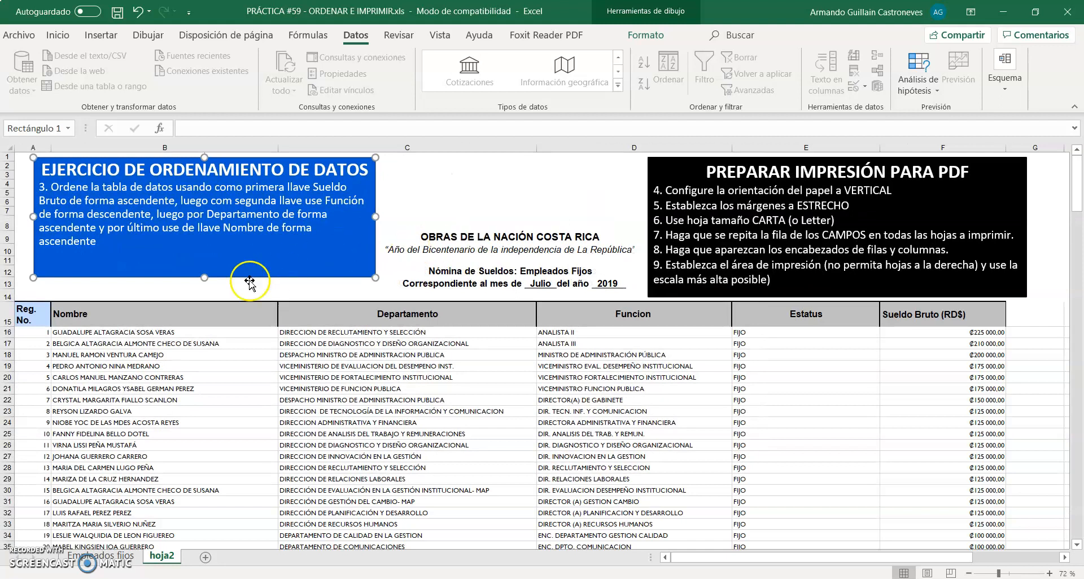
Select the payroll table A15:F231 including its header row and open the custom sort for it, keeping the instructions visible
{"action": "left_click", "coordinate": [40, 318]}
{"action": "left_click_drag", "start_coordinate": [40, 319], "coordinate": [901, 508]}
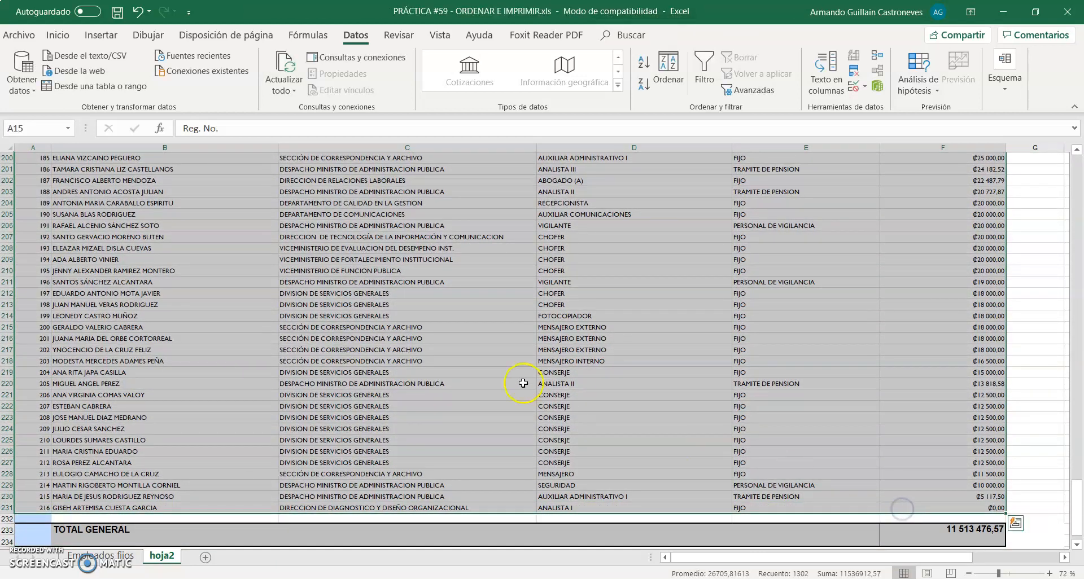
{"action": "scroll", "coordinate": [511, 385], "scroll_direction": "up", "scroll_amount": 20}
{"action": "scroll", "coordinate": [511, 384], "scroll_direction": "down", "scroll_amount": 20}
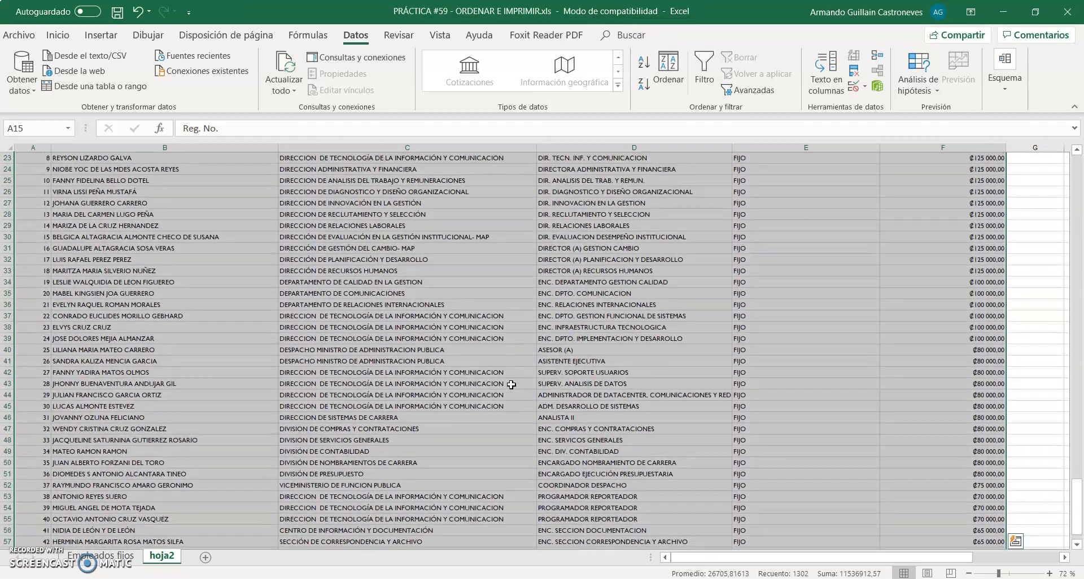
{"action": "scroll", "coordinate": [512, 384], "scroll_direction": "down", "scroll_amount": 20}
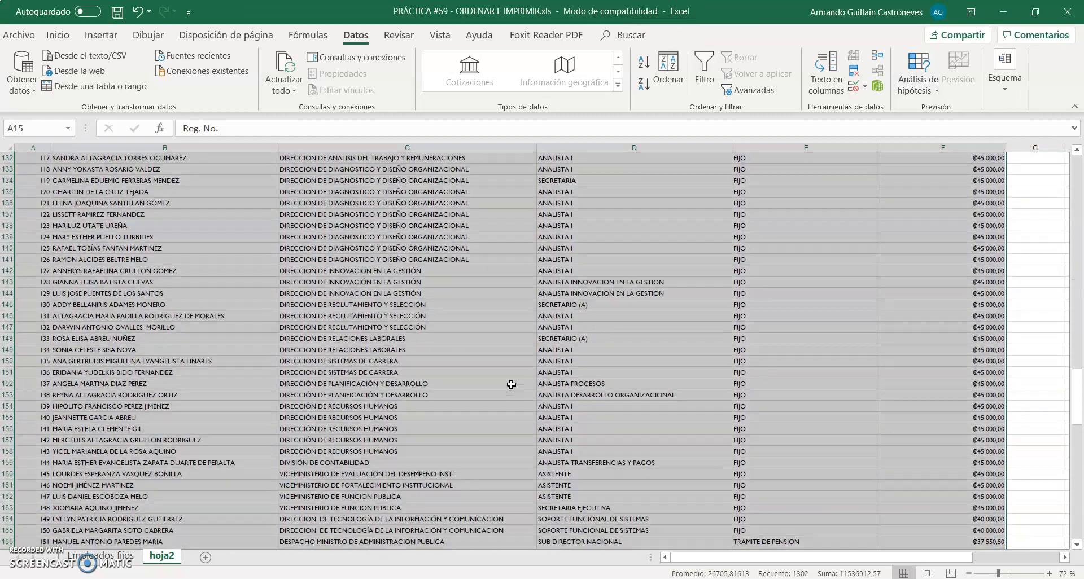
{"action": "scroll", "coordinate": [511, 385], "scroll_direction": "down", "scroll_amount": 12}
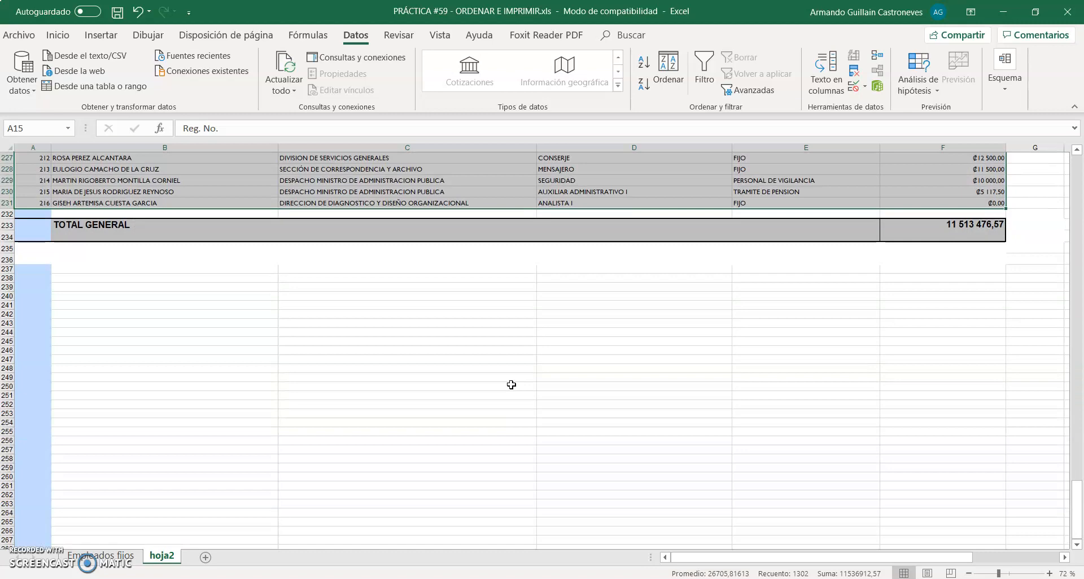
{"action": "scroll", "coordinate": [512, 385], "scroll_direction": "up", "scroll_amount": 20}
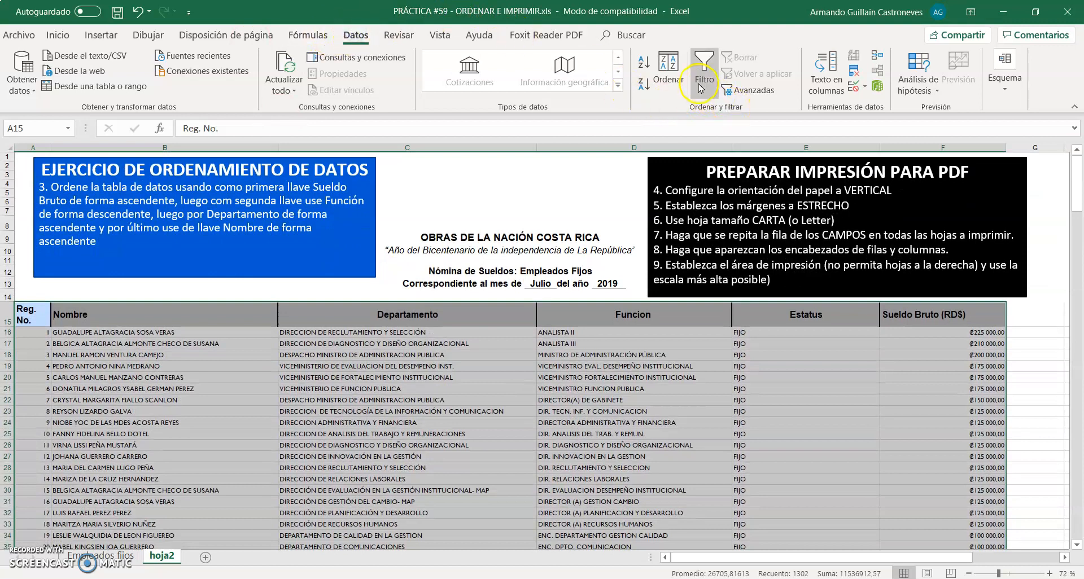
{"action": "left_click", "coordinate": [661, 75]}
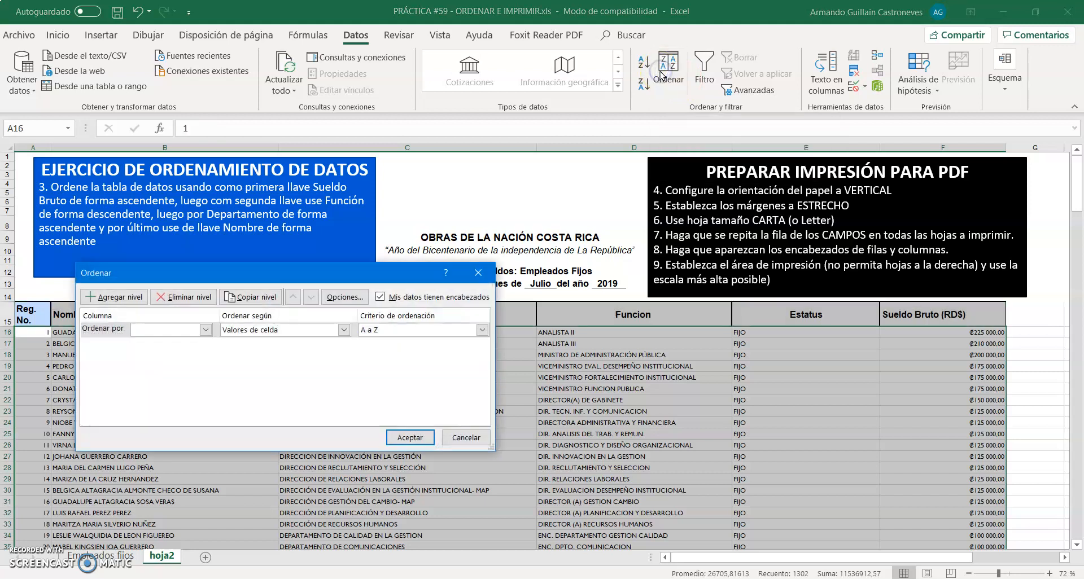
{"action": "left_click_drag", "start_coordinate": [210, 281], "coordinate": [165, 285]}
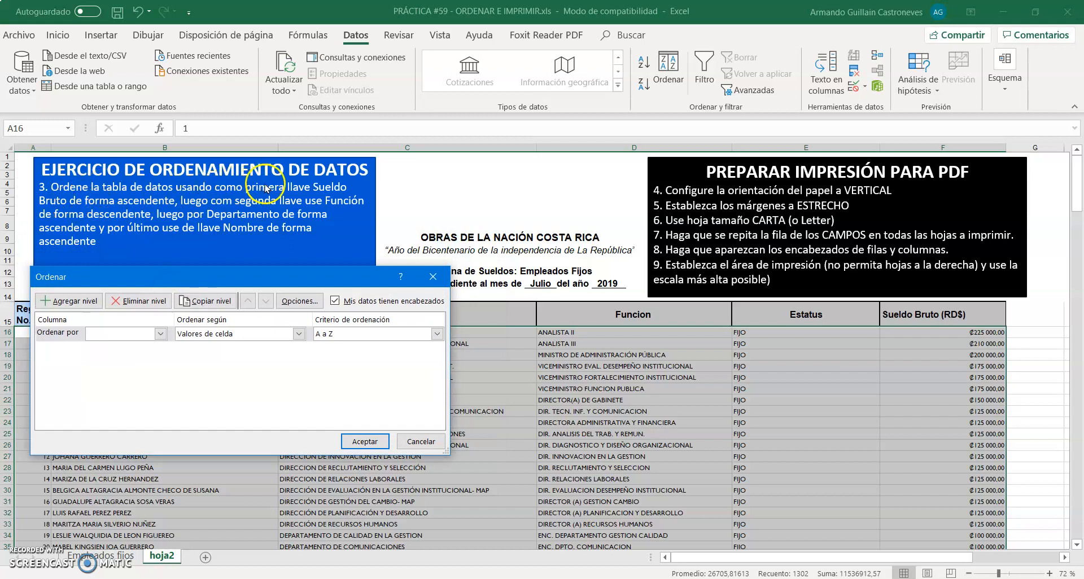
Turn the option for data with headers off and back on to compare the column names offered for sorting
{"action": "left_click", "coordinate": [161, 334]}
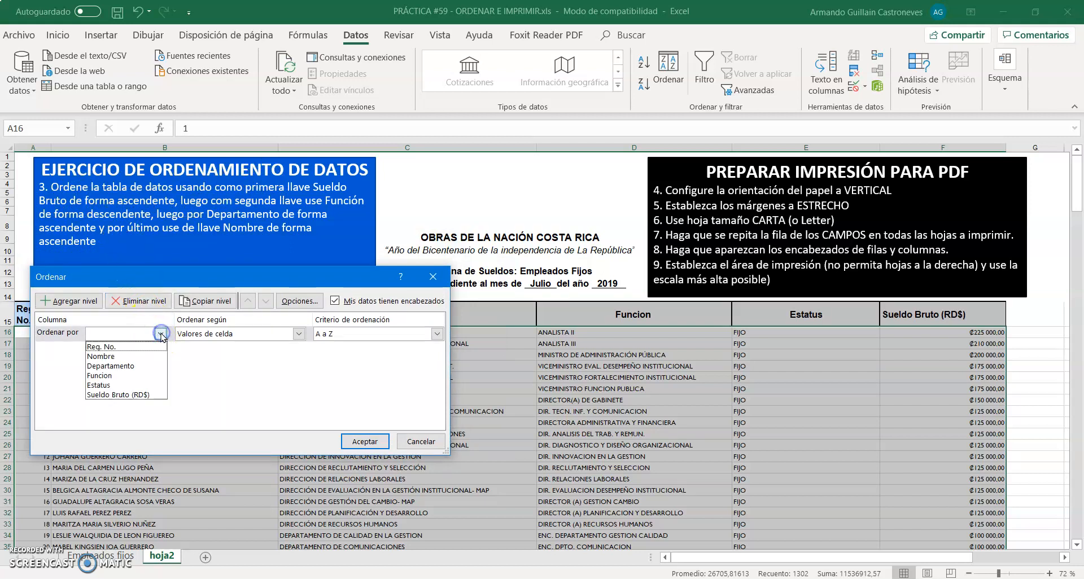
{"action": "left_click", "coordinate": [276, 281]}
{"action": "left_click", "coordinate": [336, 301]}
{"action": "left_click", "coordinate": [336, 301]}
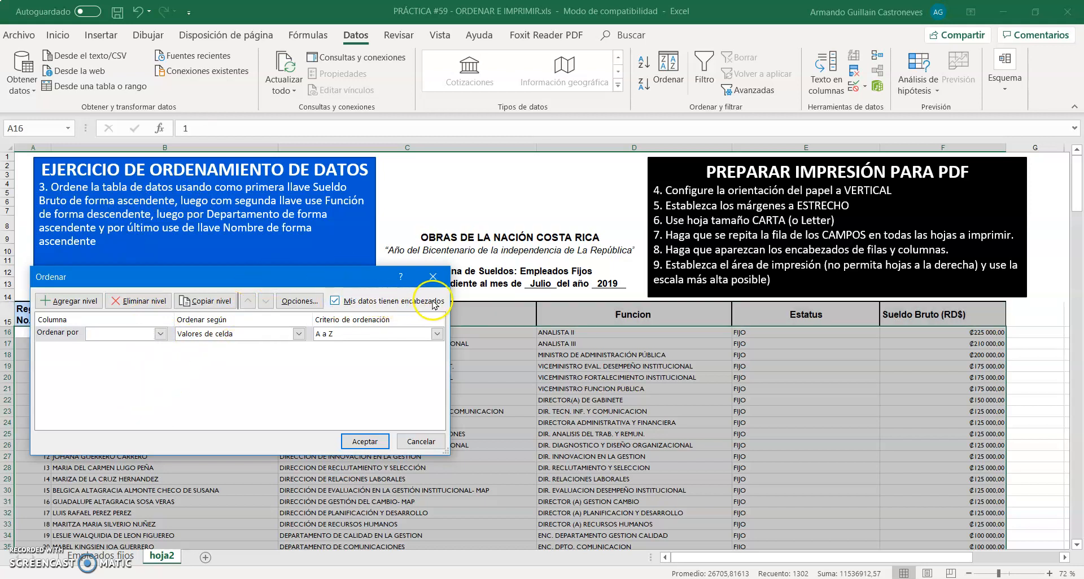
{"action": "left_click", "coordinate": [350, 305]}
{"action": "left_click", "coordinate": [159, 334]}
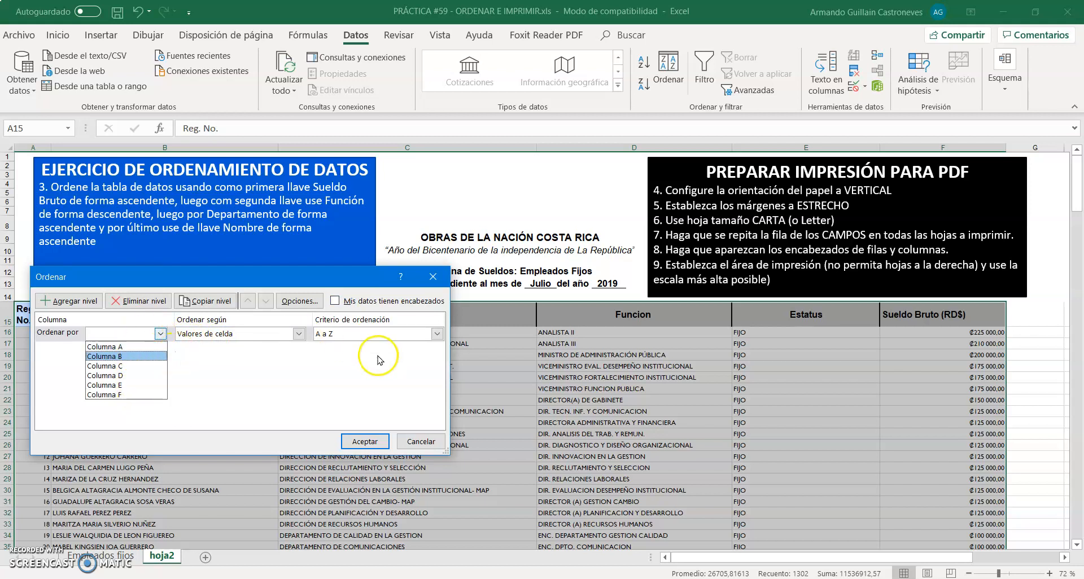
{"action": "left_click", "coordinate": [336, 303]}
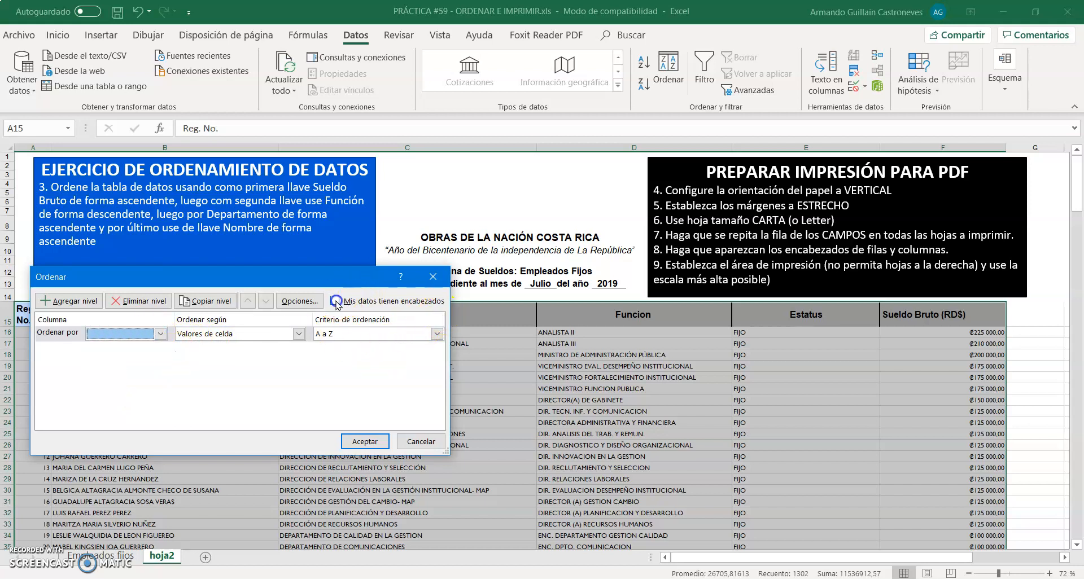
{"action": "left_click", "coordinate": [336, 301]}
Set the first sort level to Sueldo Bruto (RD$) by cell values, De menor a mayor, and dismiss the meeting notification
{"action": "left_click", "coordinate": [161, 333]}
{"action": "left_click", "coordinate": [116, 394]}
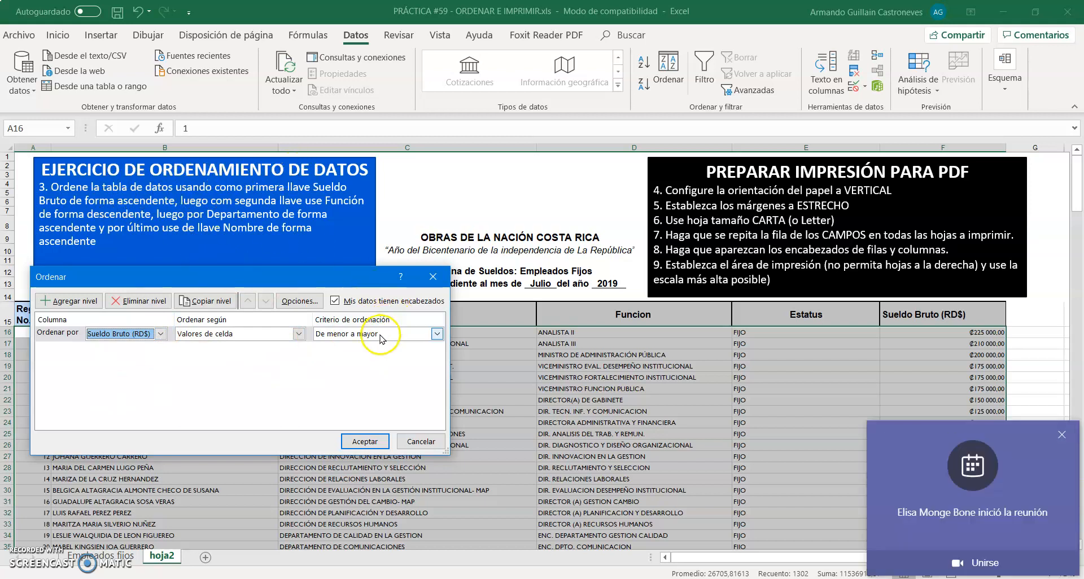
{"action": "left_click", "coordinate": [1061, 434]}
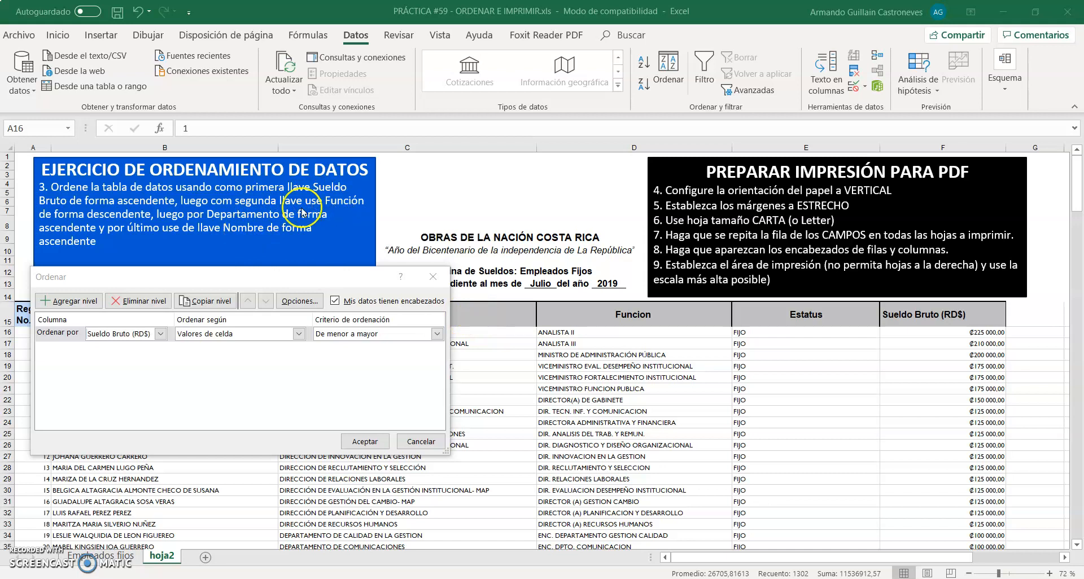
Add a second sort level on Funcion by cell values, ordered Z a A
{"action": "left_click", "coordinate": [83, 300]}
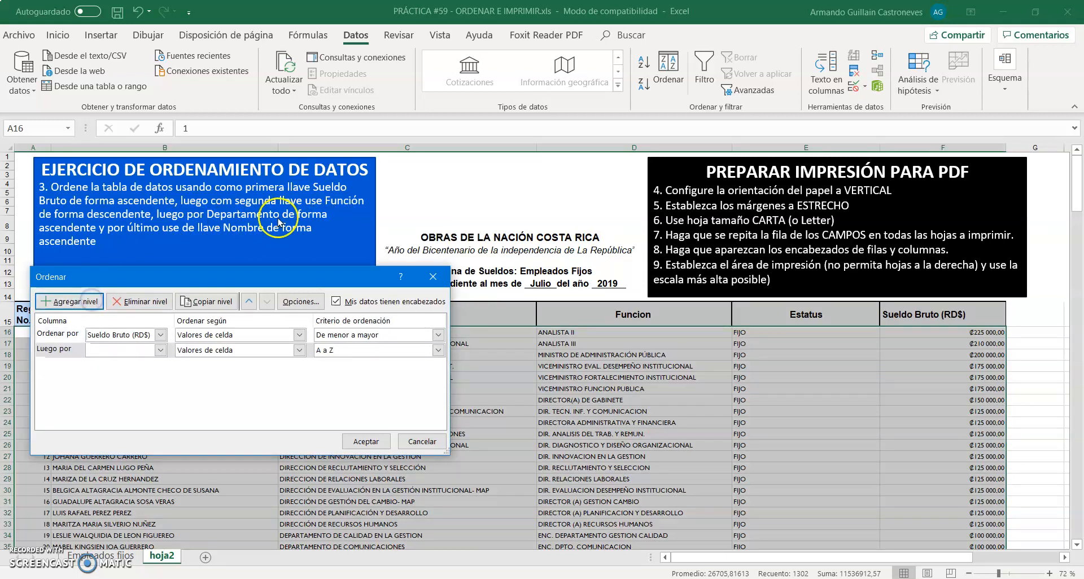
{"action": "left_click", "coordinate": [161, 350]}
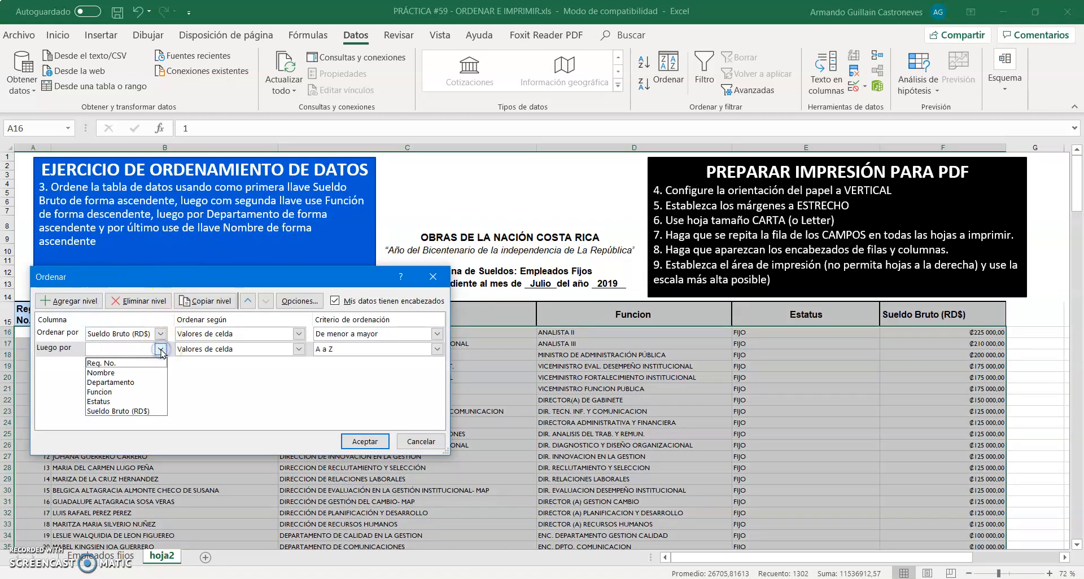
{"action": "left_click", "coordinate": [124, 392]}
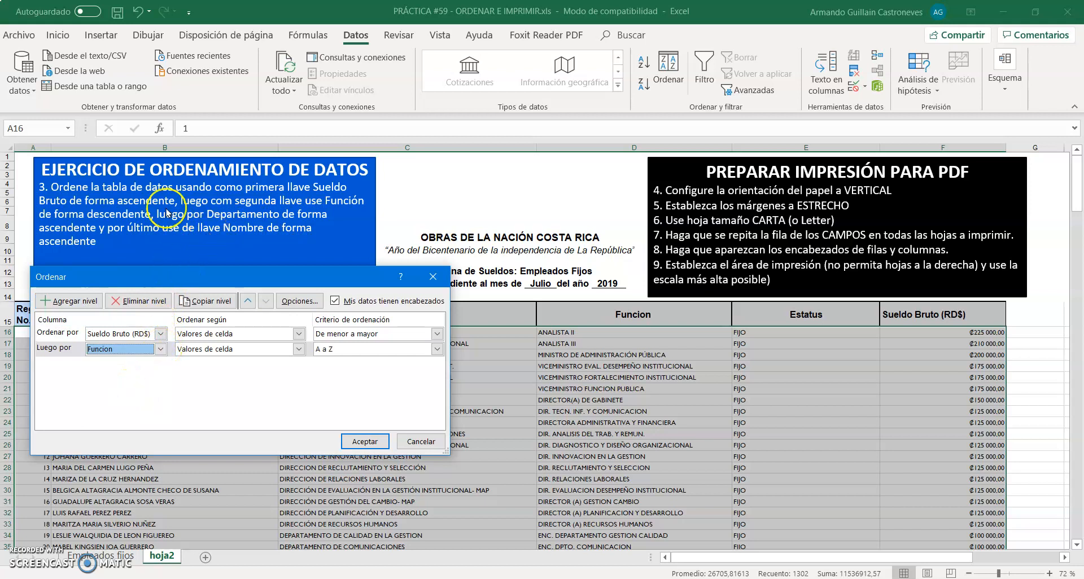
{"action": "left_click", "coordinate": [437, 349]}
{"action": "left_click", "coordinate": [413, 368]}
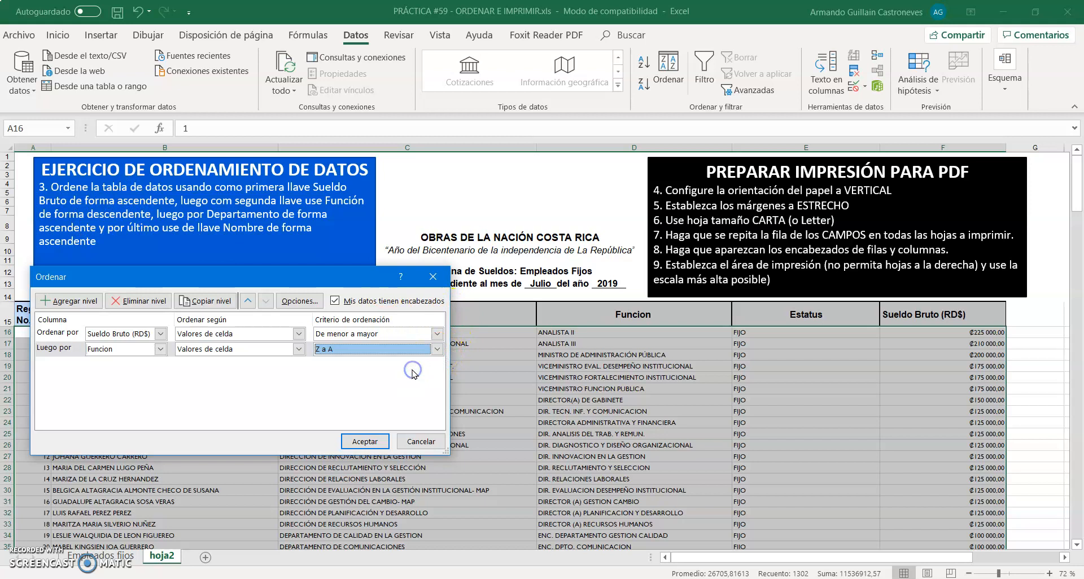
Add a third sort level on Departamento by cell values, ordered A a Z
{"action": "left_click", "coordinate": [83, 304]}
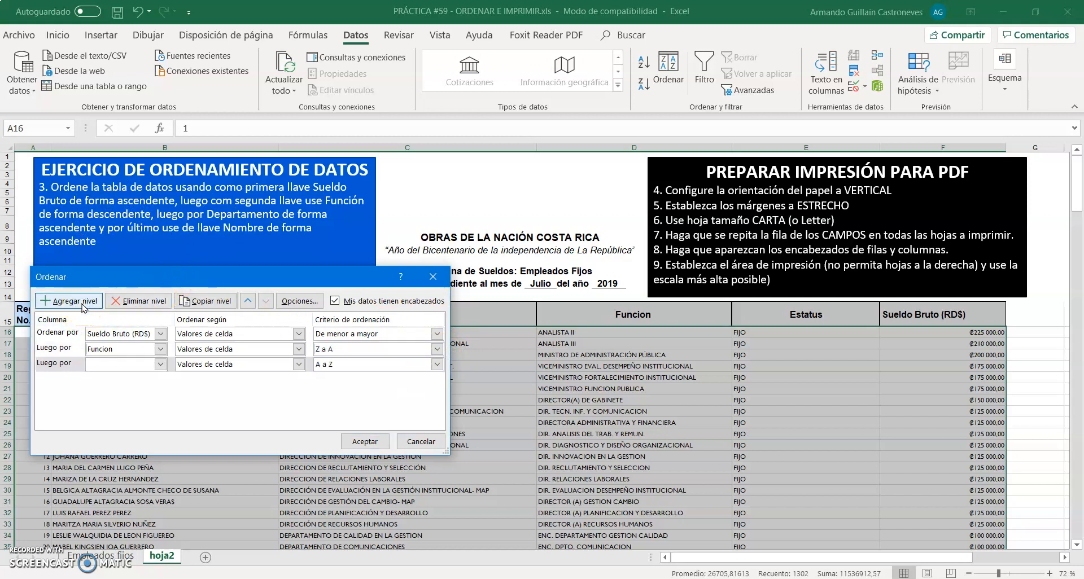
{"action": "left_click", "coordinate": [160, 365]}
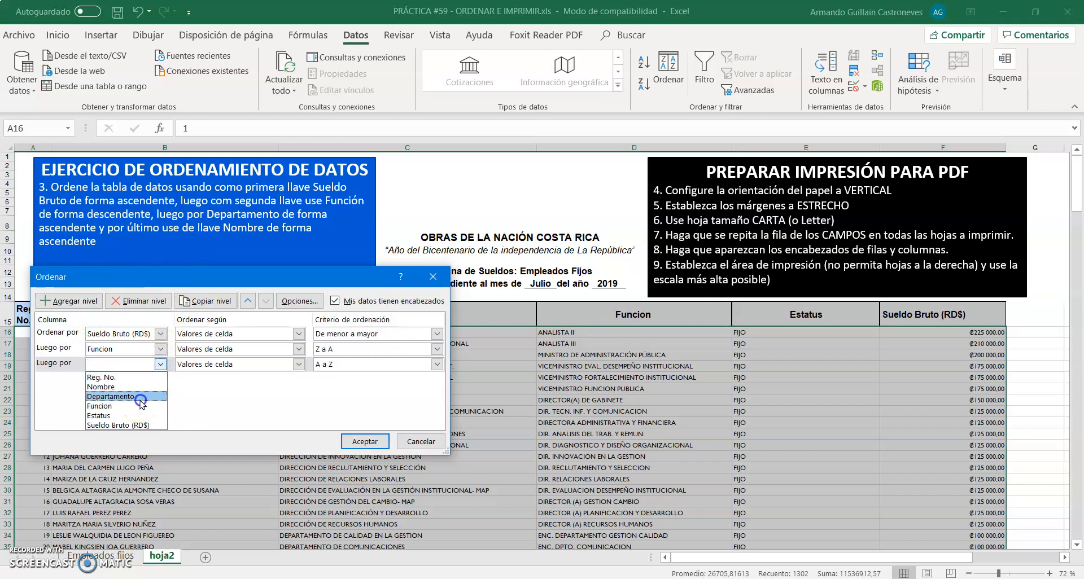
{"action": "left_click", "coordinate": [140, 402]}
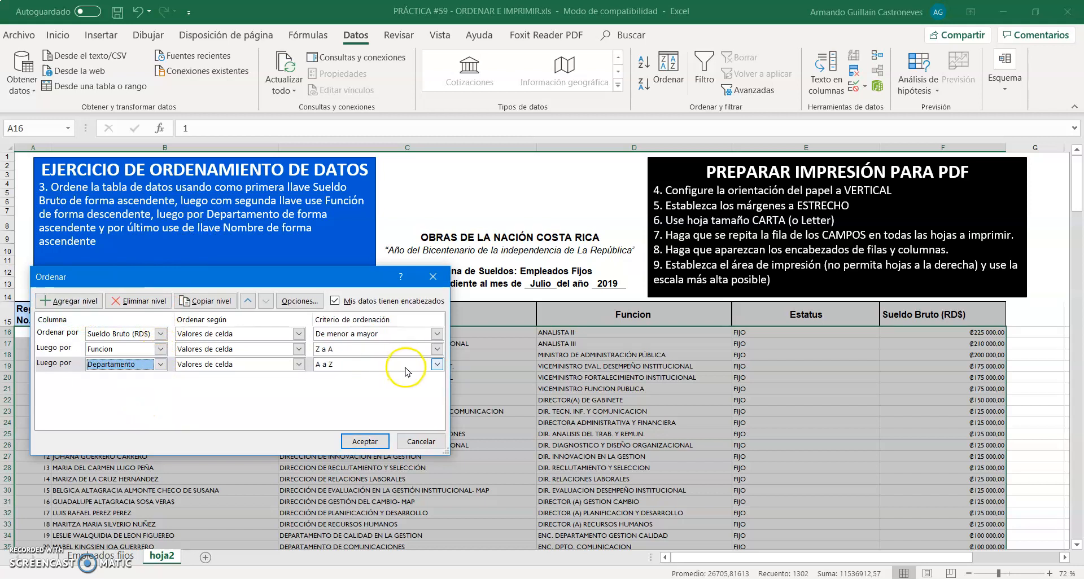
Add a fourth sort level on Nombre by cell values, ordered A a Z, and apply the sort to the payroll table
{"action": "left_click", "coordinate": [71, 301]}
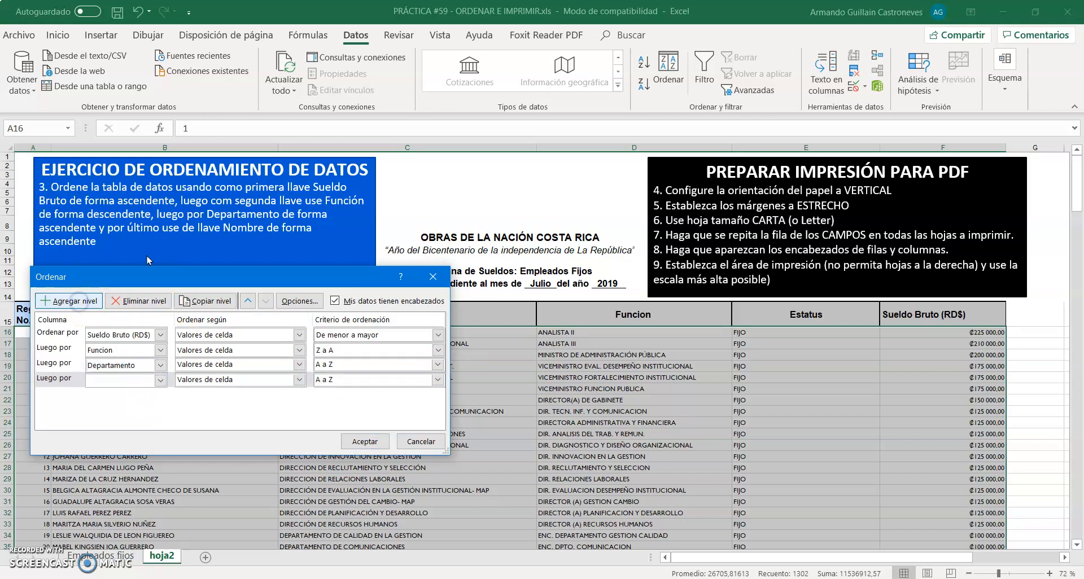
{"action": "left_click", "coordinate": [161, 381]}
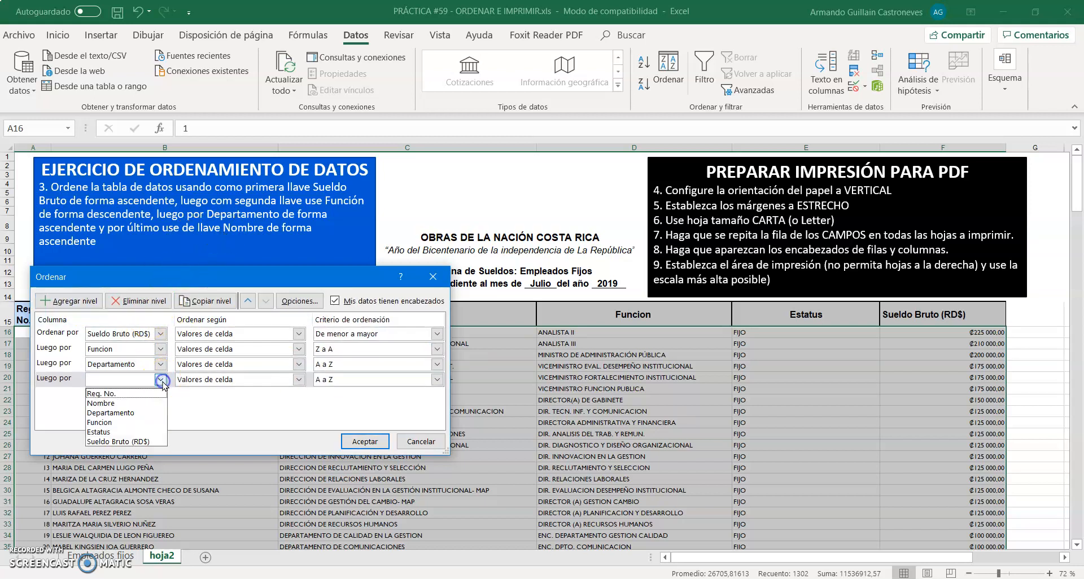
{"action": "left_click", "coordinate": [138, 405]}
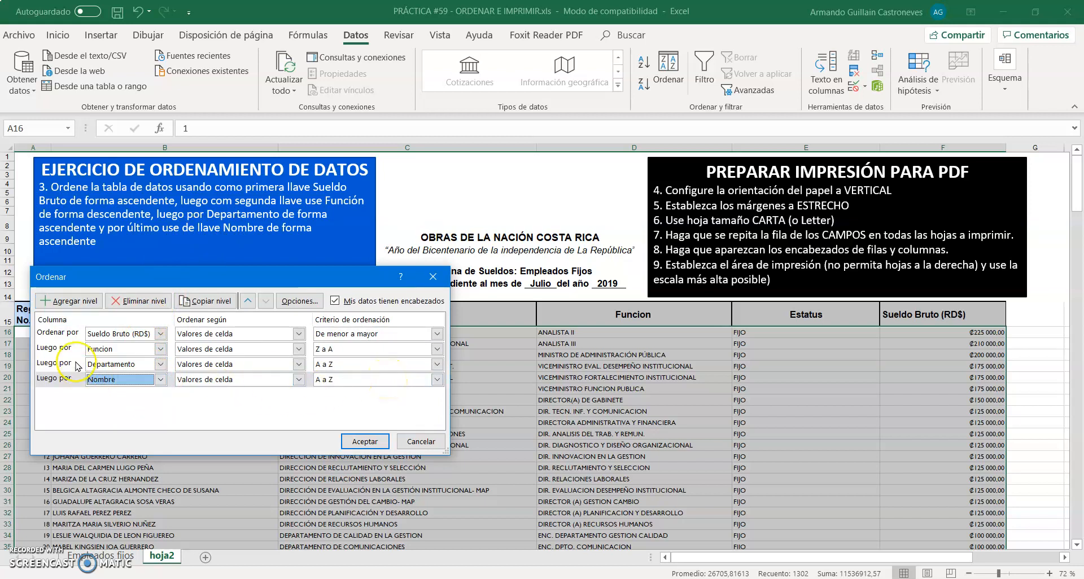
{"action": "left_click", "coordinate": [359, 442]}
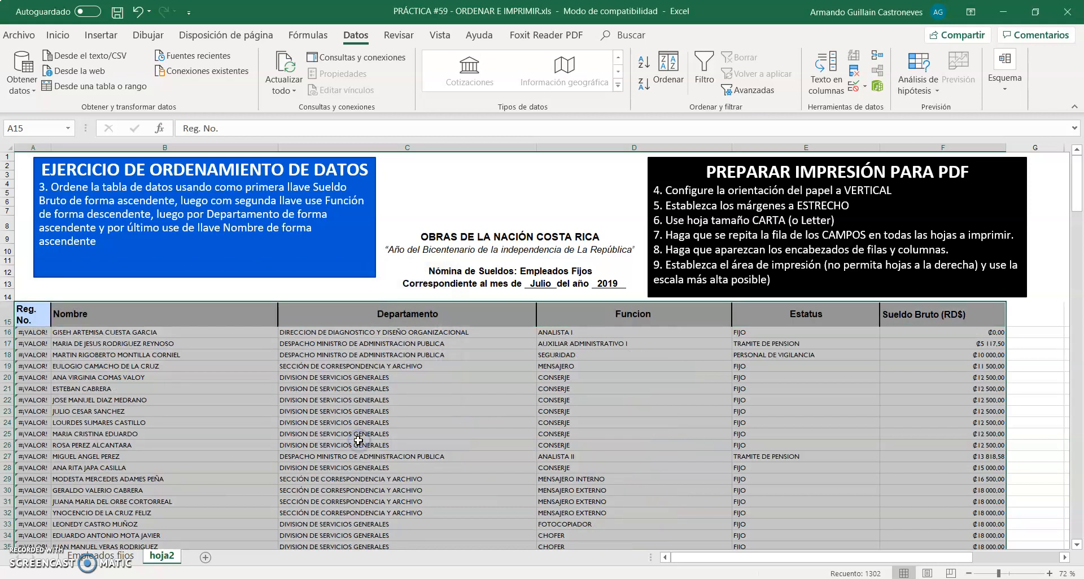
Examine the sorted payroll rows, comparing the order of Sueldo Bruto, Funcion, Departamento and Nombre among employees with equal salaries
{"action": "scroll", "coordinate": [910, 386], "scroll_direction": "down", "scroll_amount": 10}
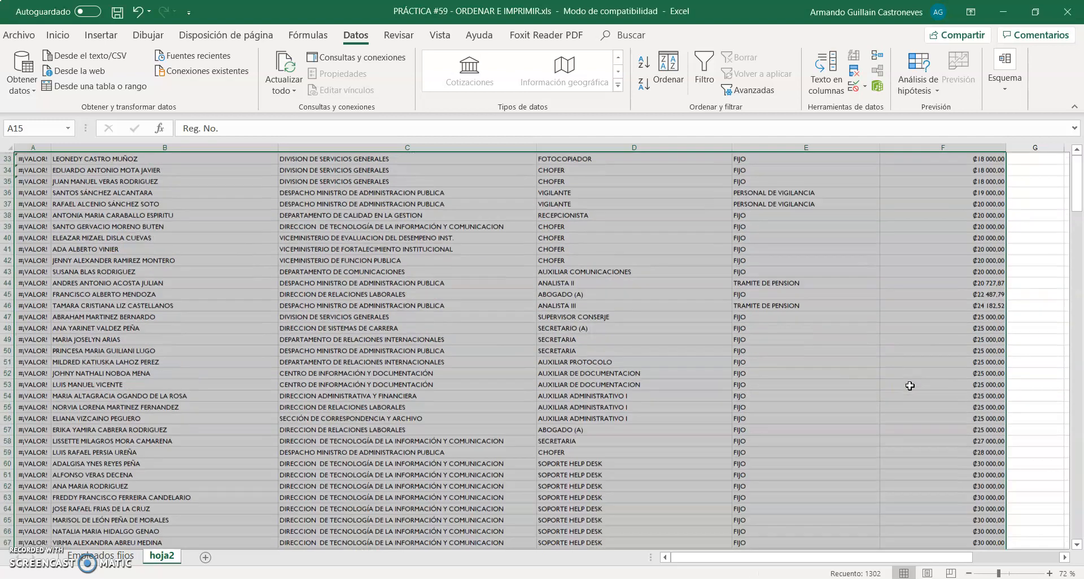
{"action": "scroll", "coordinate": [910, 386], "scroll_direction": "up", "scroll_amount": 10}
{"action": "scroll", "coordinate": [909, 386], "scroll_direction": "down", "scroll_amount": 1}
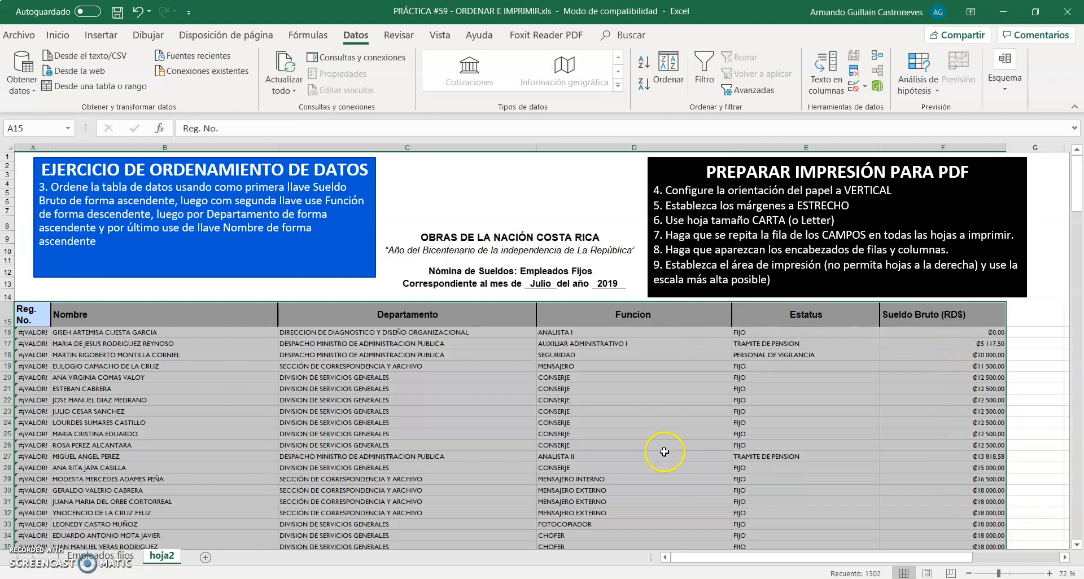
{"action": "left_click", "coordinate": [573, 381]}
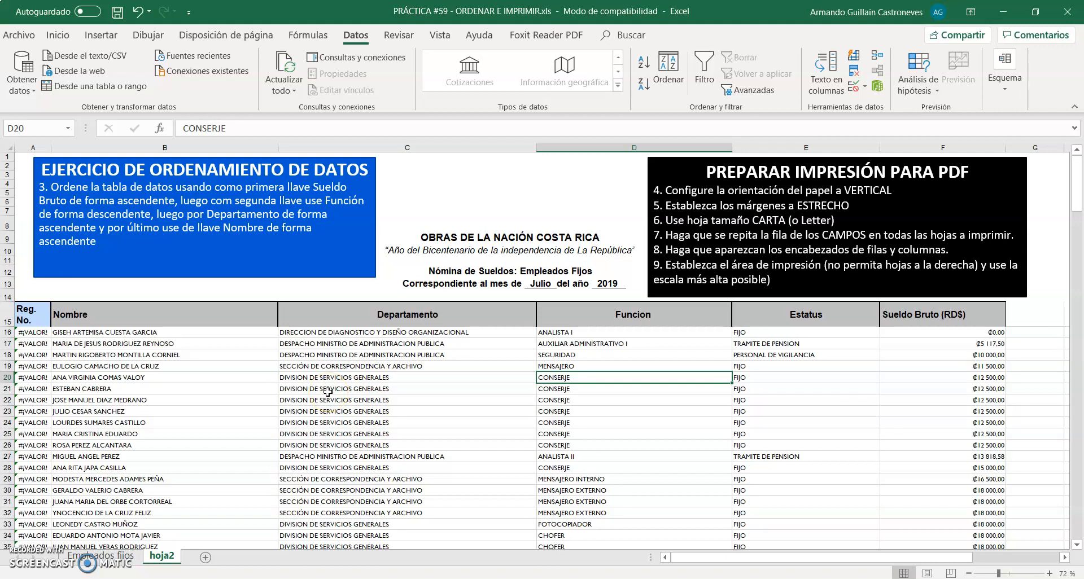
{"action": "left_click_drag", "start_coordinate": [179, 377], "coordinate": [187, 456]}
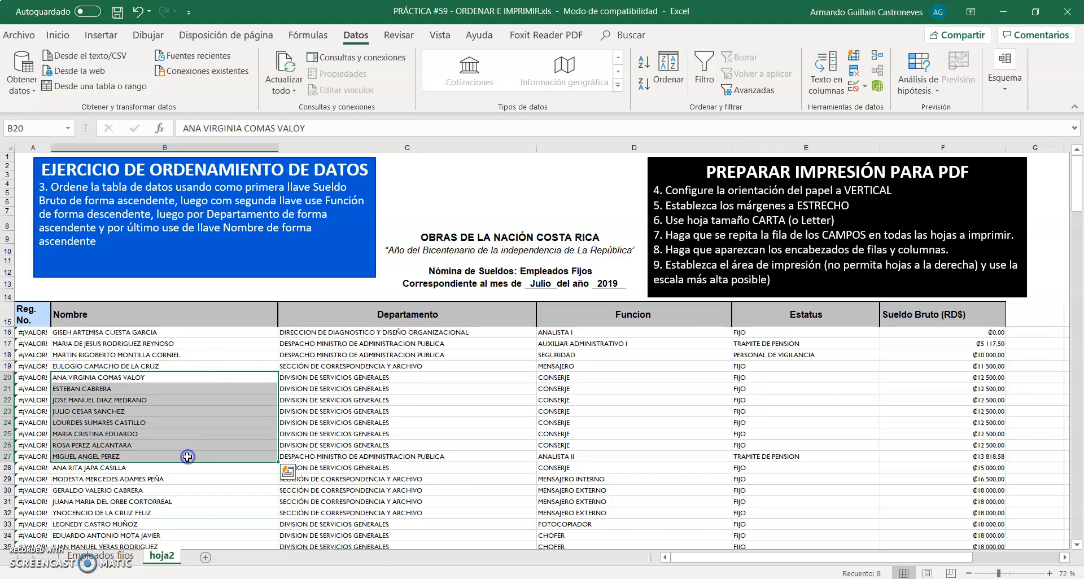
{"action": "left_click", "coordinate": [157, 379]}
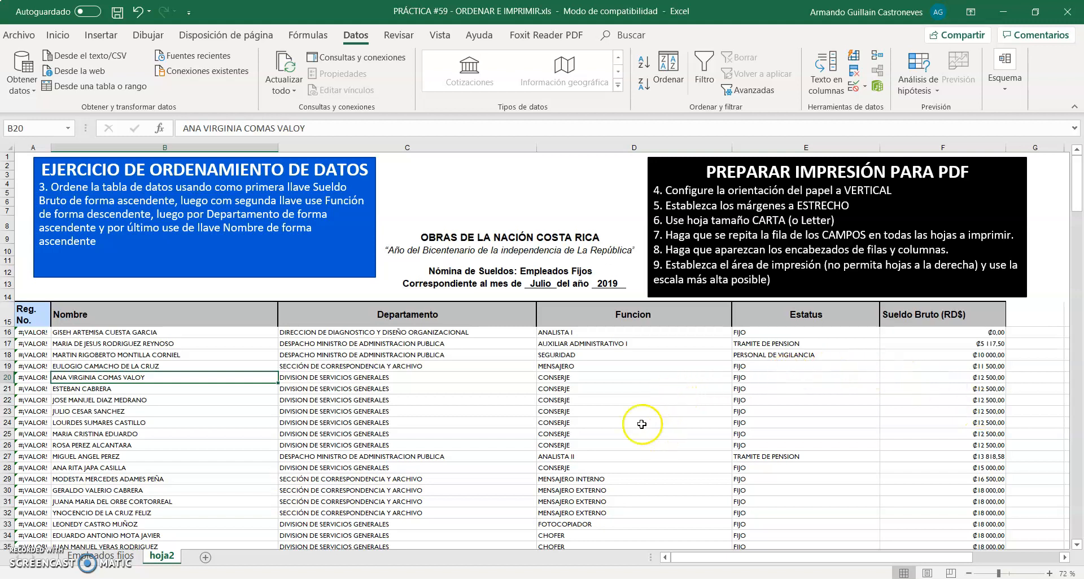
{"action": "left_click_drag", "start_coordinate": [134, 383], "coordinate": [135, 433]}
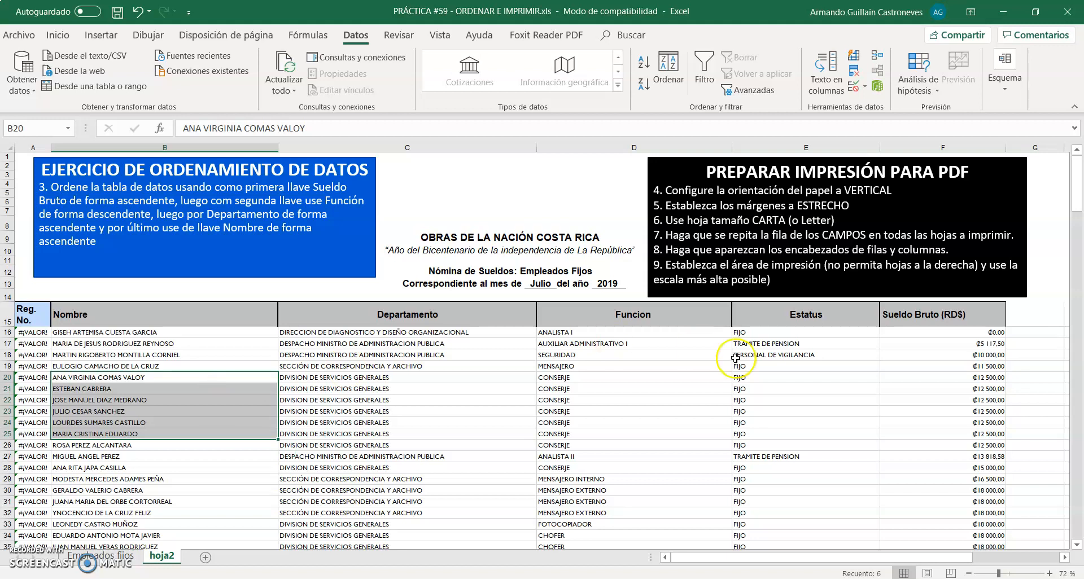
{"action": "right_click", "coordinate": [917, 345]}
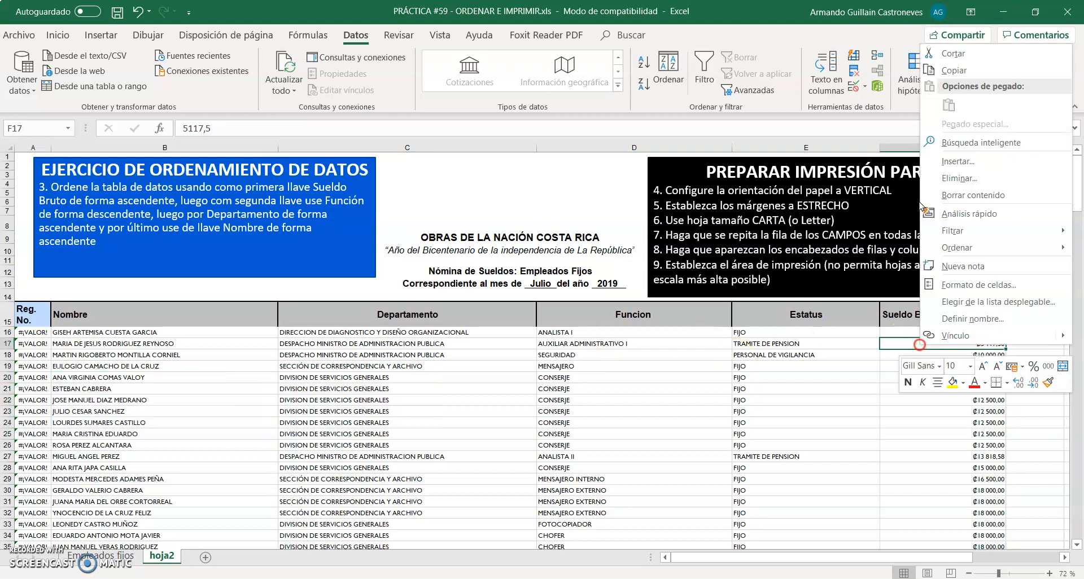
{"action": "left_click", "coordinate": [851, 418]}
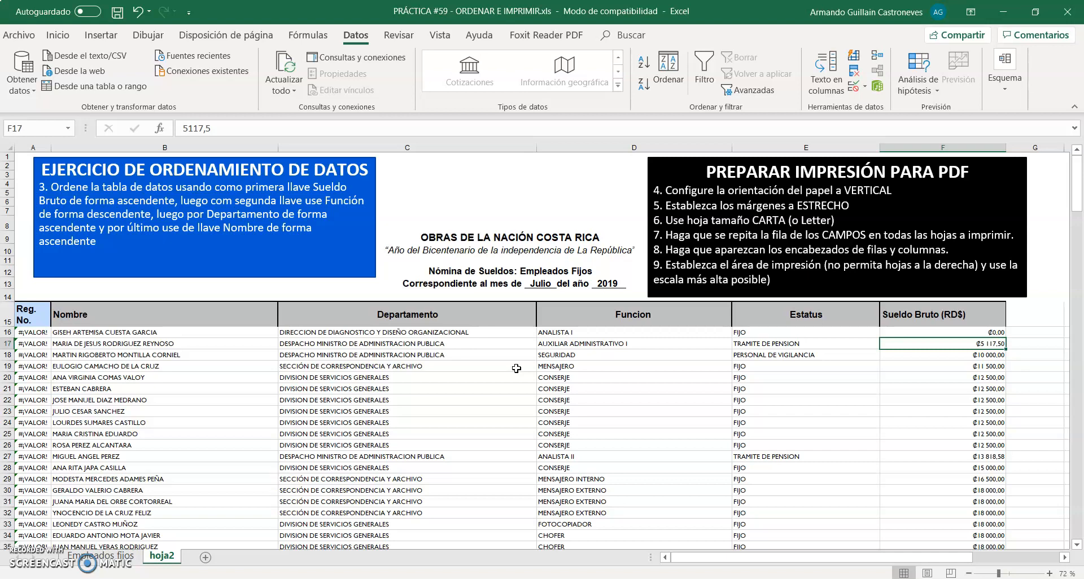
{"action": "scroll", "coordinate": [517, 368], "scroll_direction": "down", "scroll_amount": 4}
{"action": "scroll", "coordinate": [517, 368], "scroll_direction": "down", "scroll_amount": 2}
{"action": "scroll", "coordinate": [516, 368], "scroll_direction": "up", "scroll_amount": 2}
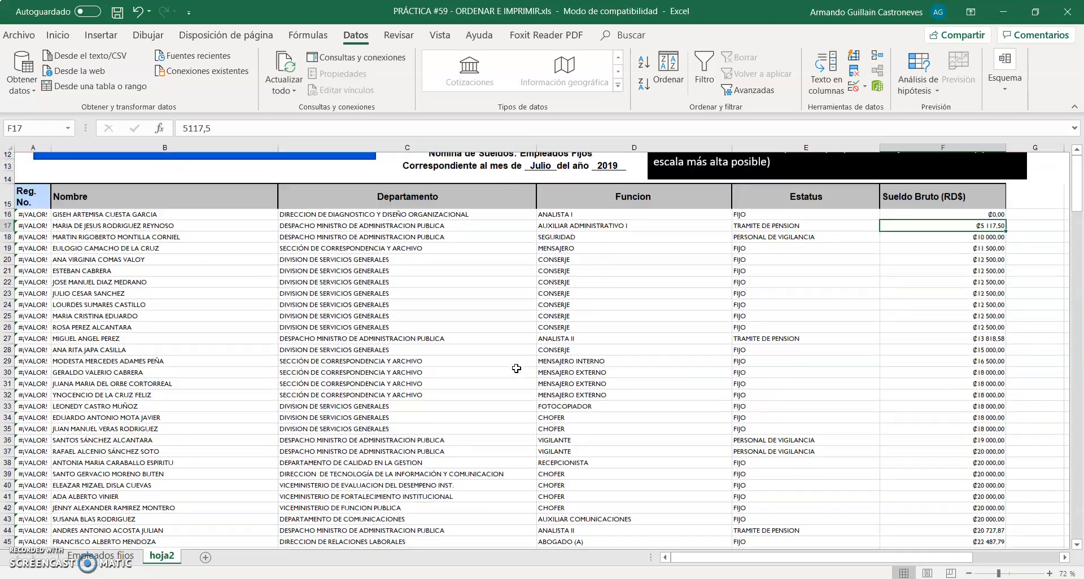
{"action": "scroll", "coordinate": [516, 368], "scroll_direction": "up", "scroll_amount": 4}
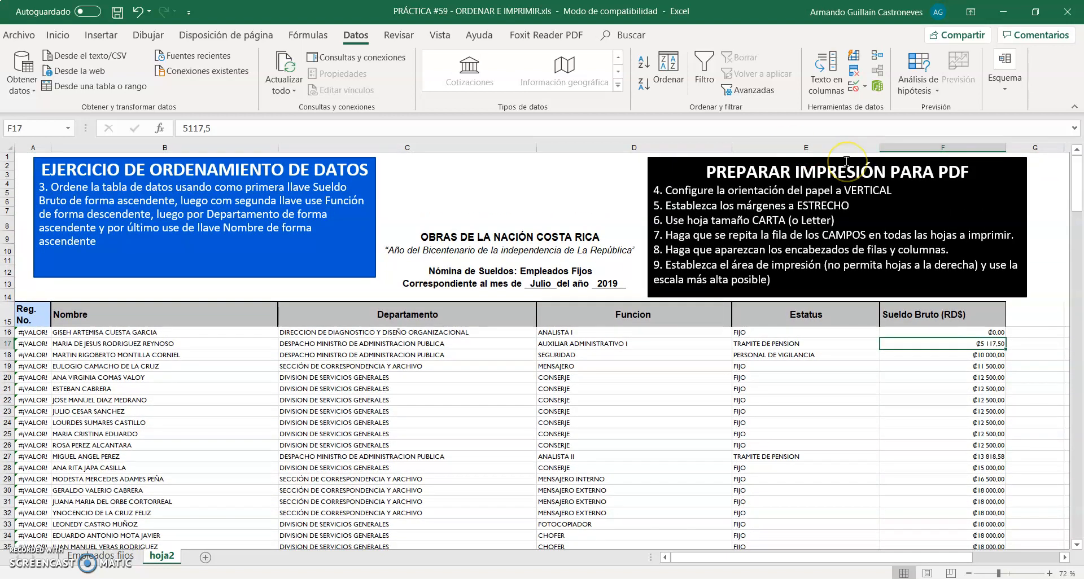
Choose Microsoft Print to PDF as the printer and inspect the enlarged print preview across the page width
{"action": "left_click", "coordinate": [770, 160]}
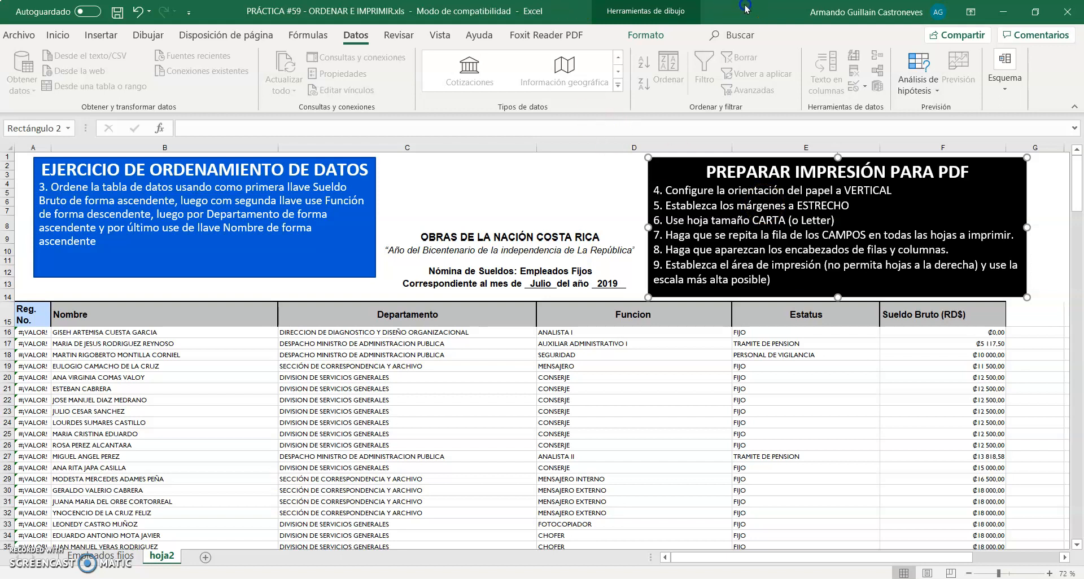
{"action": "key", "text": "ctrl+p"}
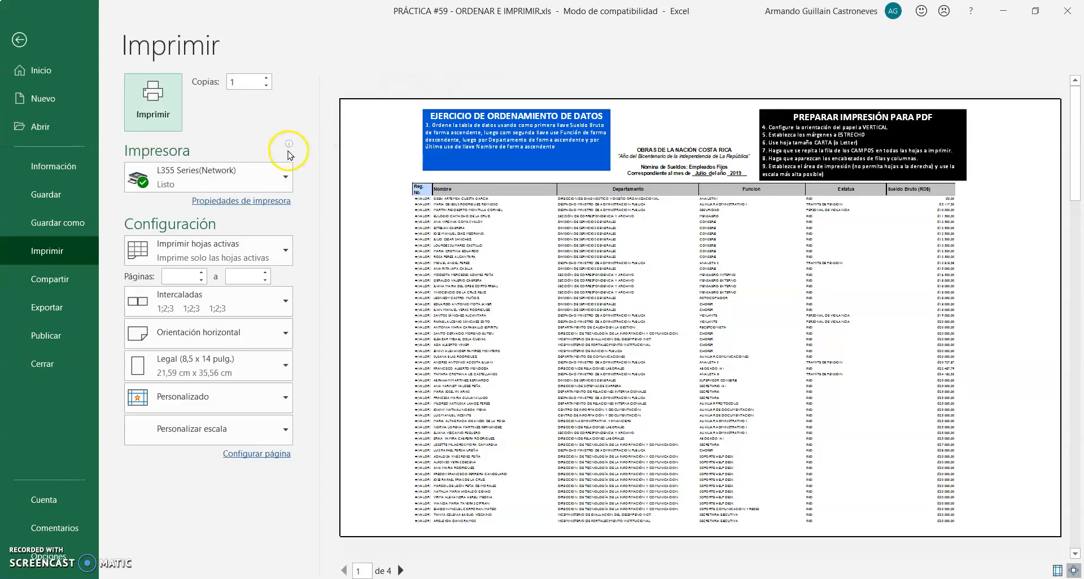
{"action": "left_click", "coordinate": [285, 183]}
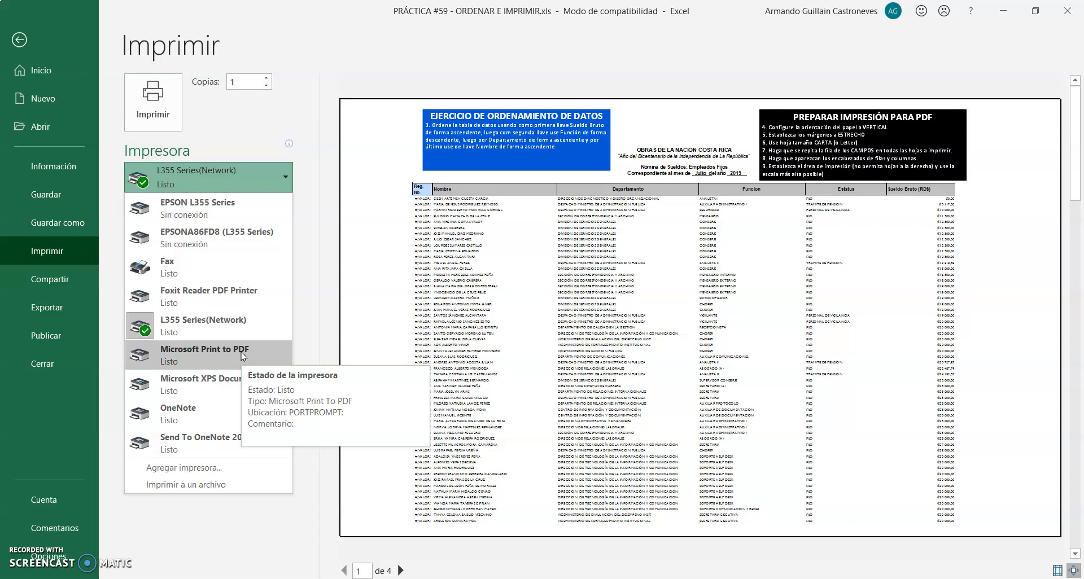
{"action": "left_click", "coordinate": [242, 354]}
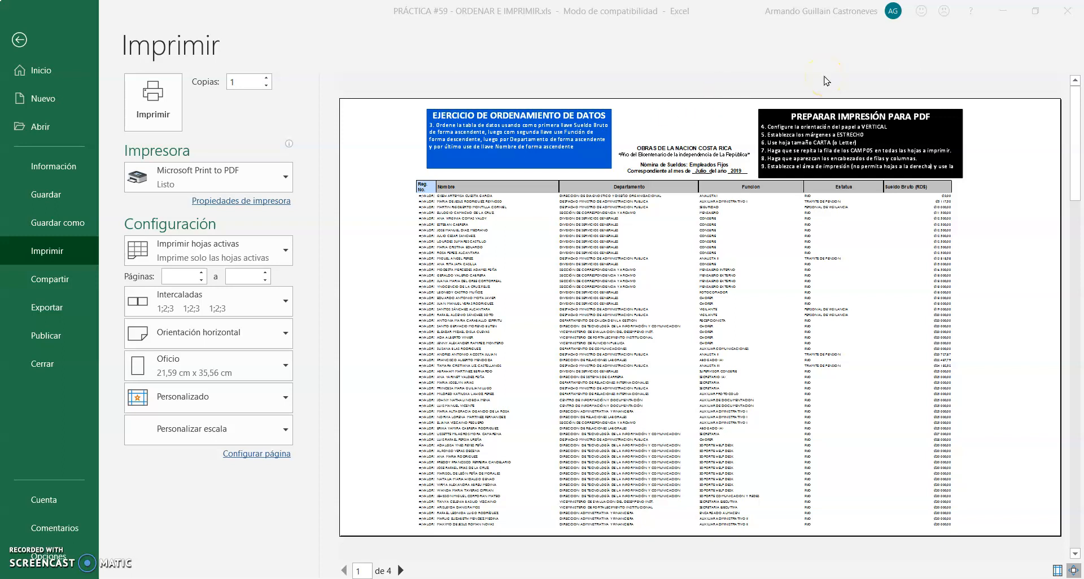
{"action": "left_click", "coordinate": [825, 157]}
{"action": "left_click", "coordinate": [825, 156]}
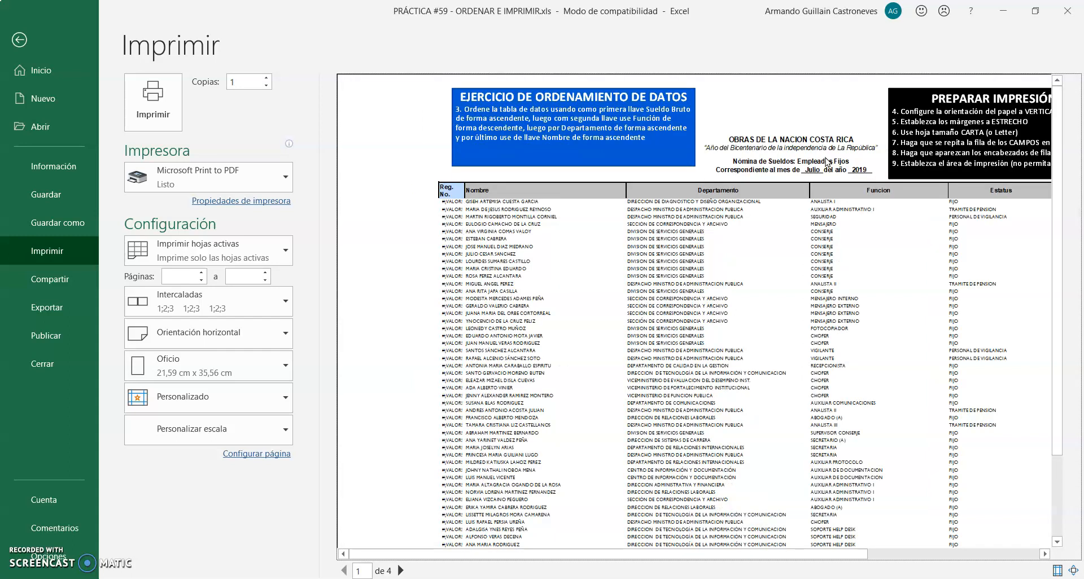
{"action": "left_click_drag", "start_coordinate": [829, 555], "coordinate": [1006, 541]}
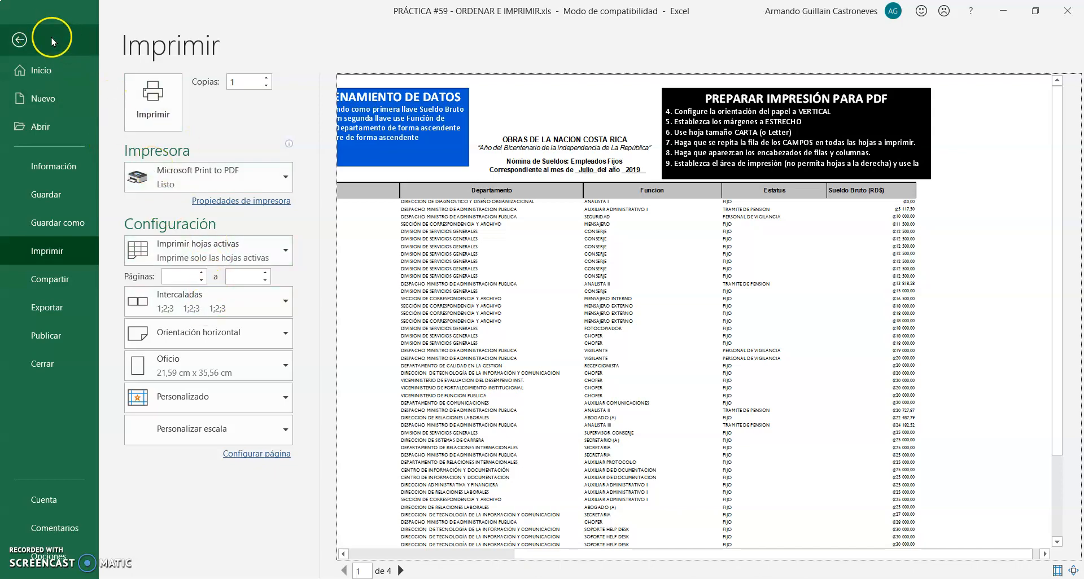
{"action": "left_click", "coordinate": [17, 39]}
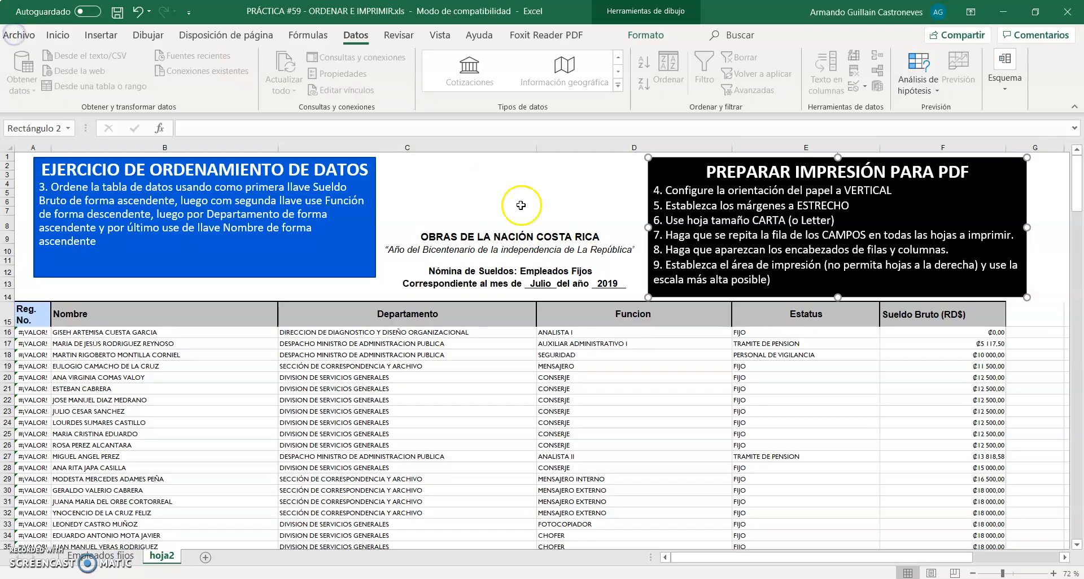
Set the sheet's page orientation to Vertical and its margins to Estrecho
{"action": "left_click", "coordinate": [235, 35]}
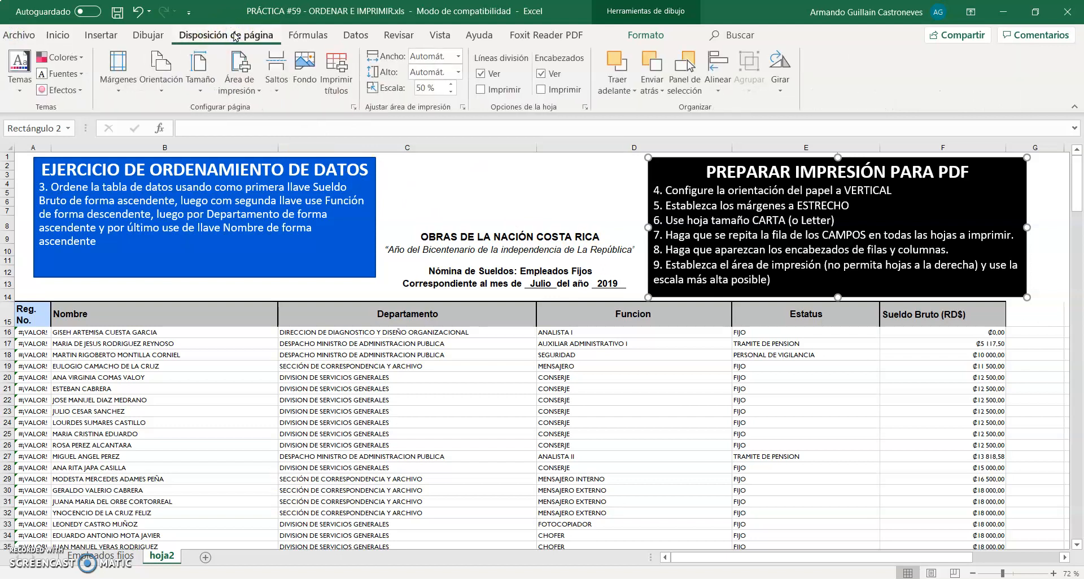
{"action": "left_click", "coordinate": [164, 72]}
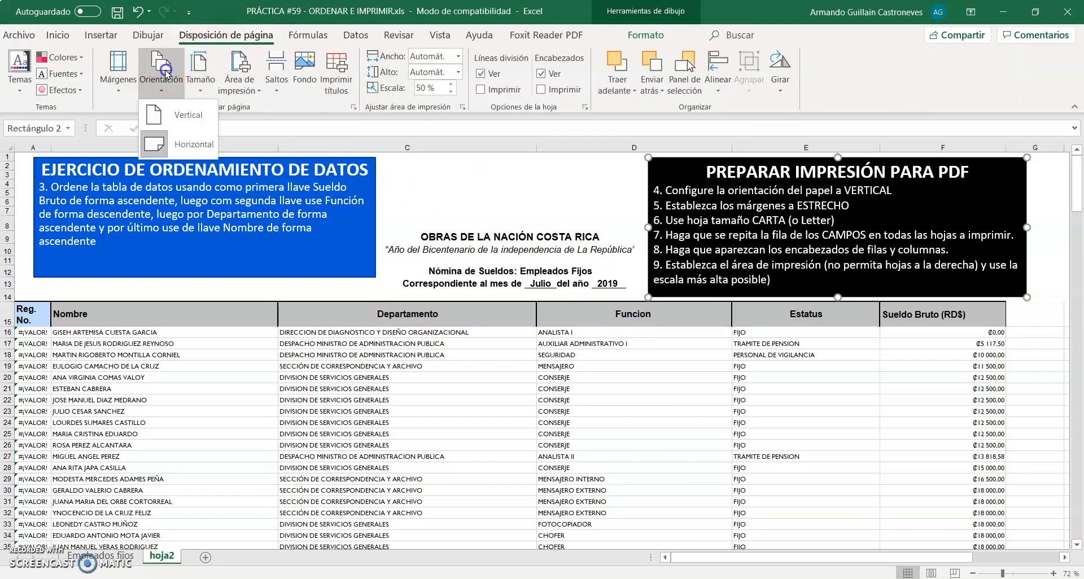
{"action": "left_click", "coordinate": [184, 120]}
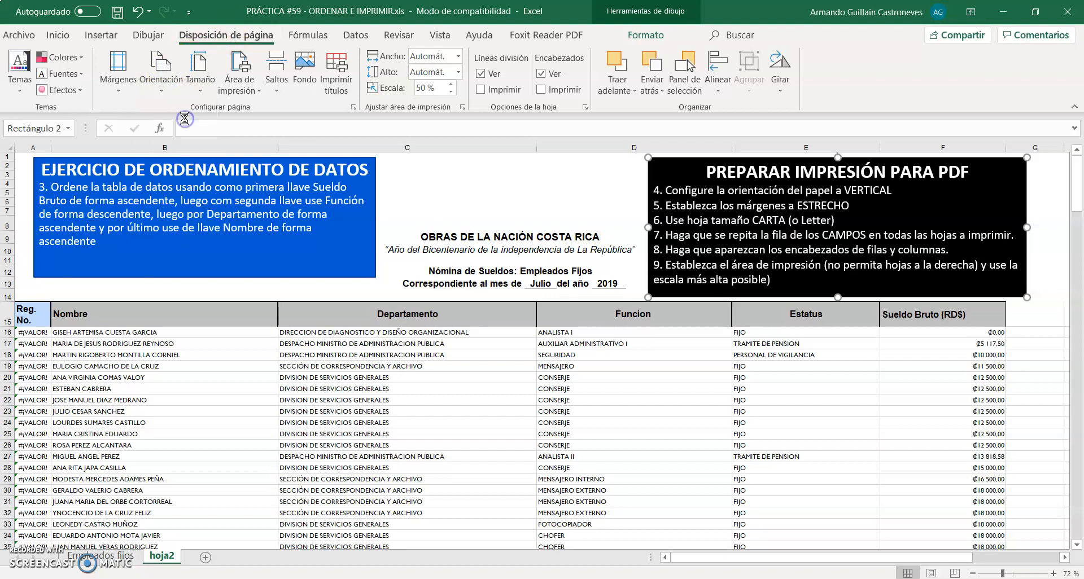
{"action": "left_click", "coordinate": [129, 77]}
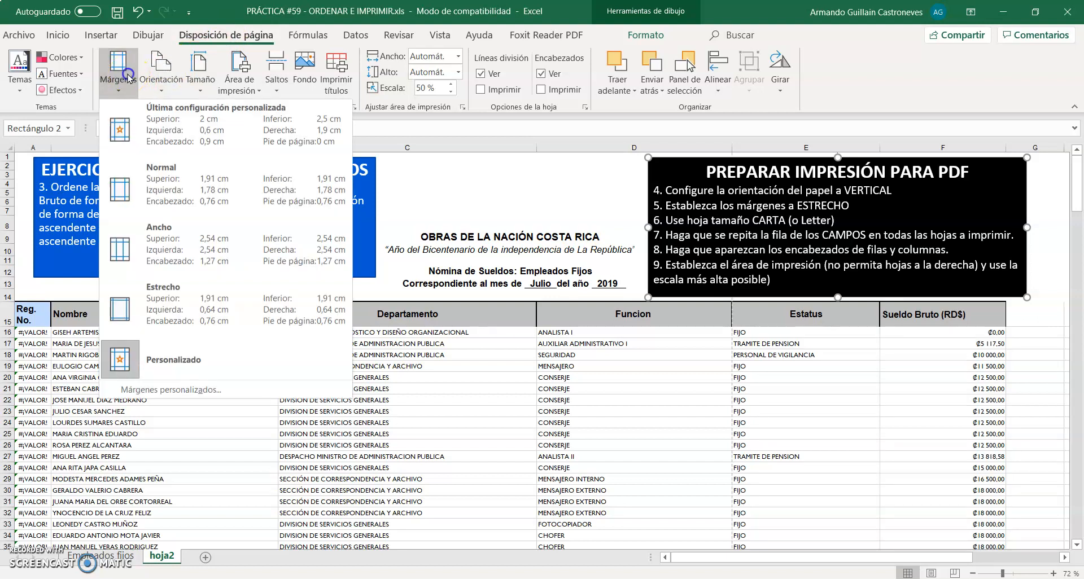
{"action": "left_click", "coordinate": [182, 288]}
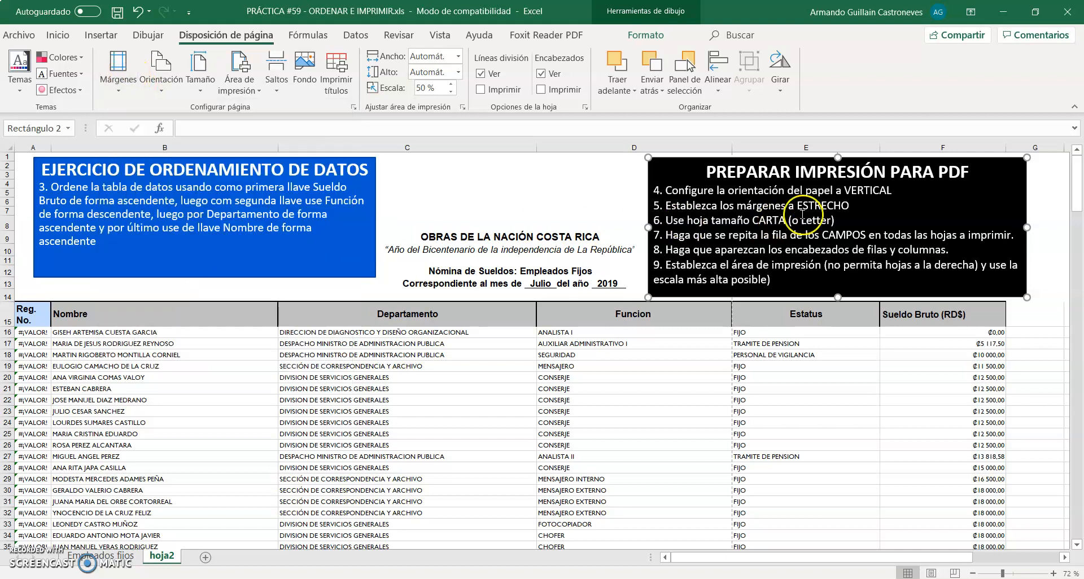
Set the sheet's paper size to Carta, 21,59 cm x 27,94 cm
{"action": "left_click", "coordinate": [862, 205]}
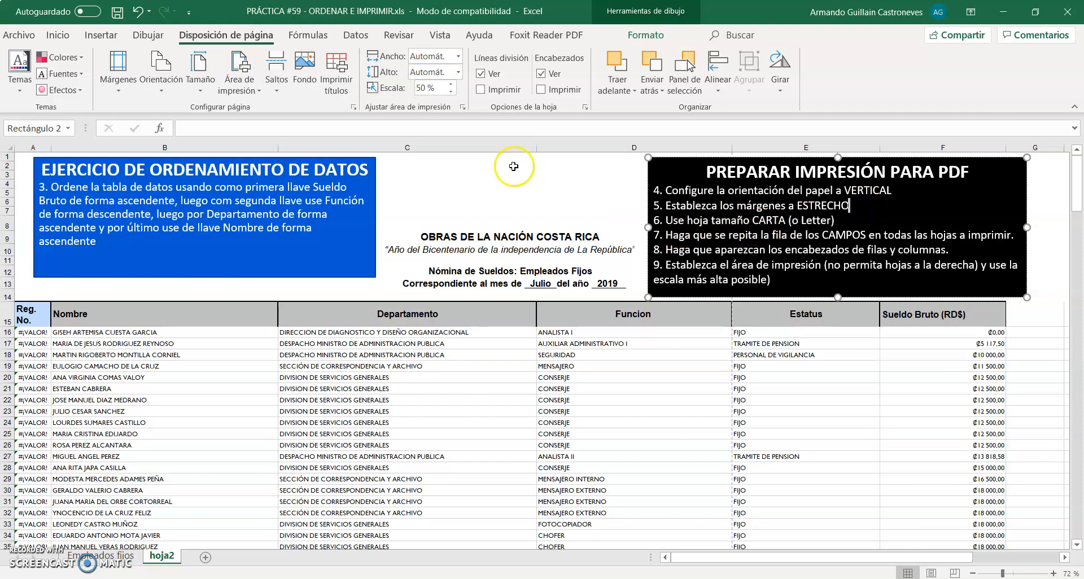
{"action": "left_click", "coordinate": [201, 82]}
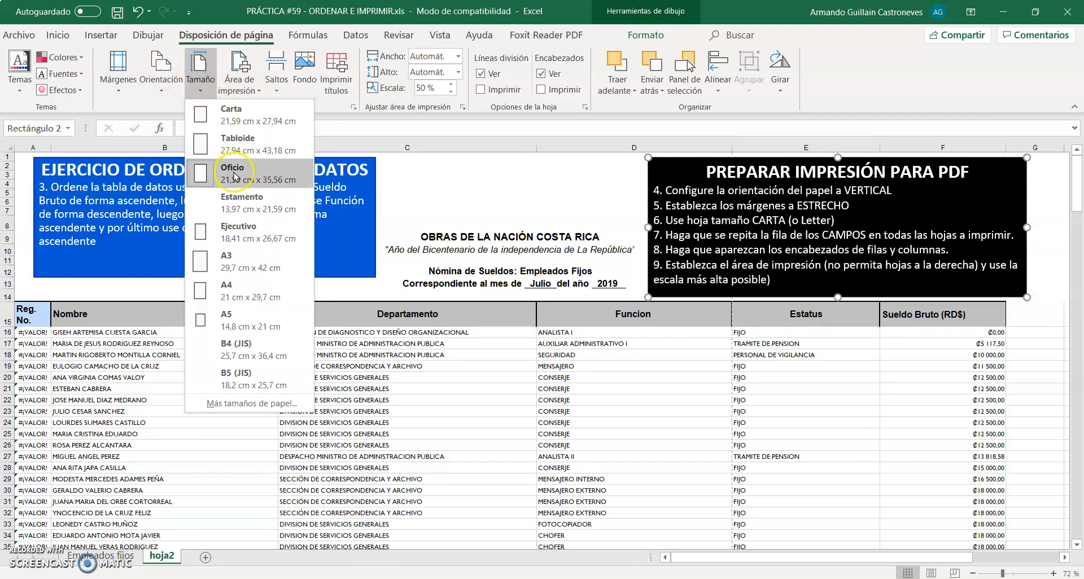
{"action": "left_click", "coordinate": [269, 120]}
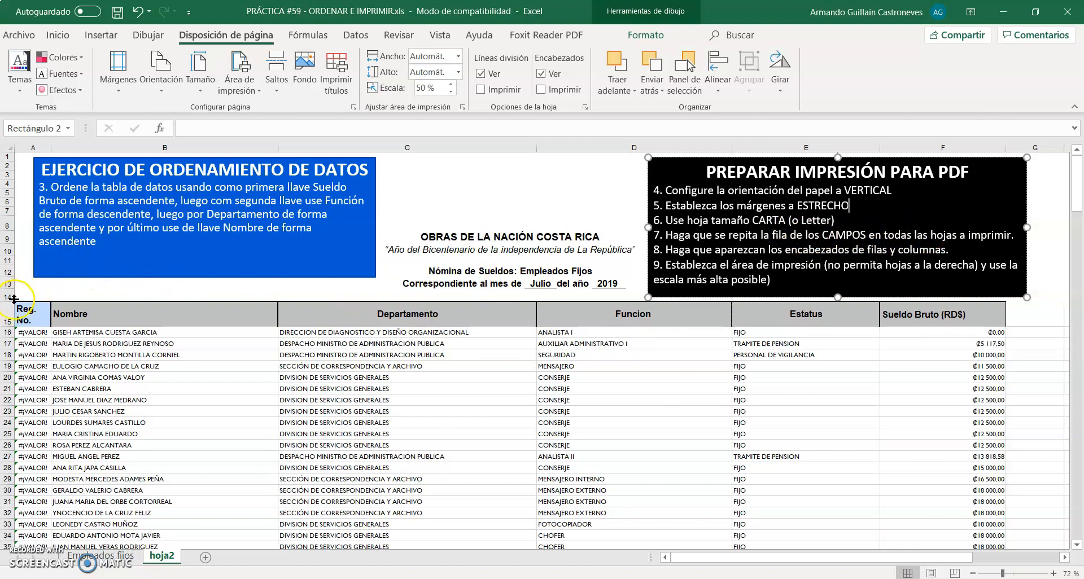
Set the field header row, $15:$15, to repeat at the top of every printed page
{"action": "mouse_move", "coordinate": [19, 313]}
{"action": "left_mouse_down"}
{"action": "mouse_move", "coordinate": [691, 305]}
{"action": "mouse_move", "coordinate": [913, 316]}
{"action": "left_mouse_up"}
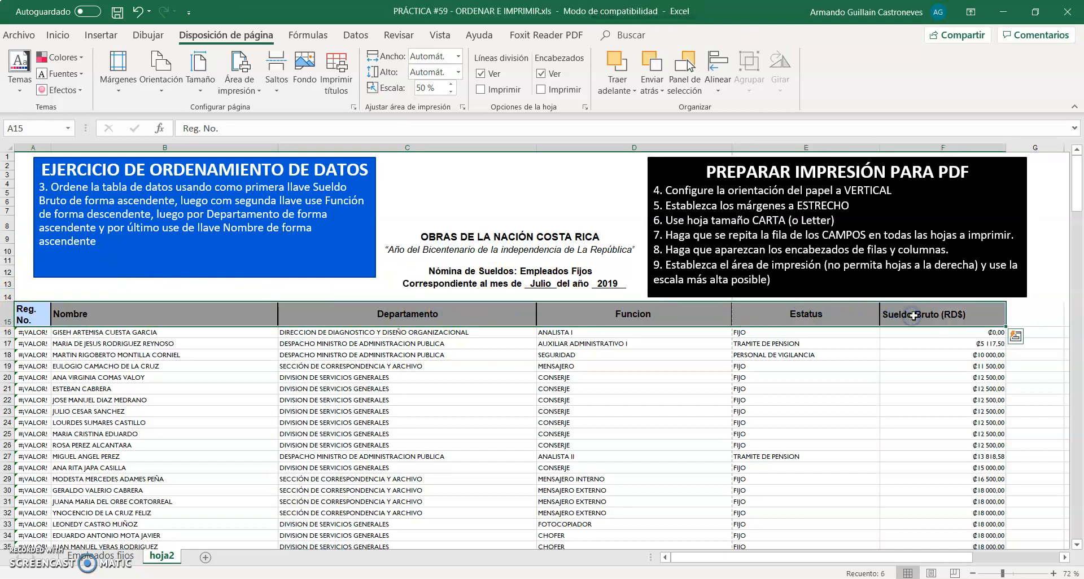
{"action": "left_click", "coordinate": [769, 343]}
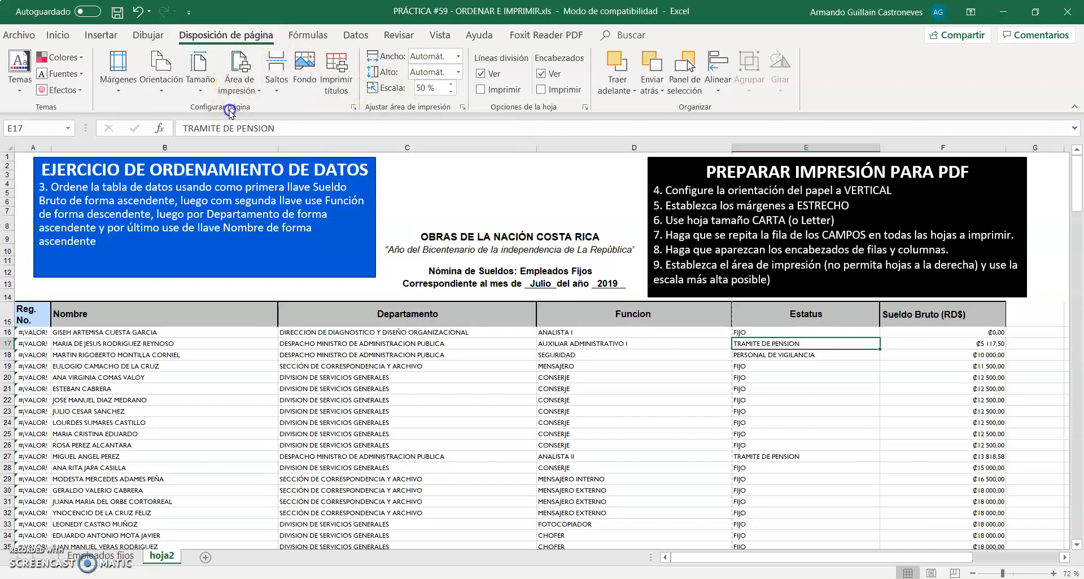
{"action": "left_click", "coordinate": [346, 85]}
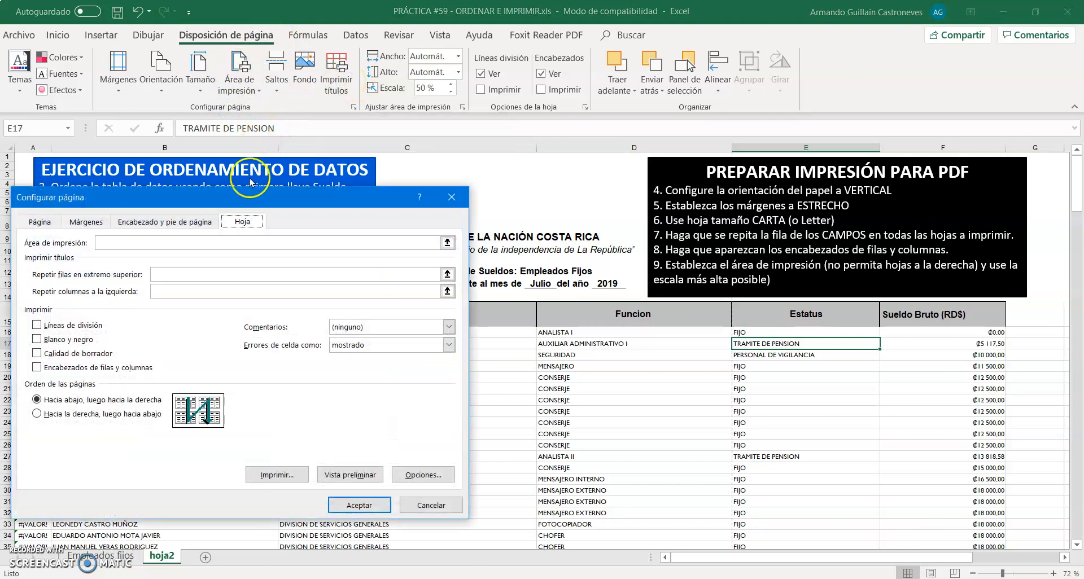
{"action": "left_click_drag", "start_coordinate": [251, 195], "coordinate": [499, 85]}
{"action": "left_click", "coordinate": [490, 114]}
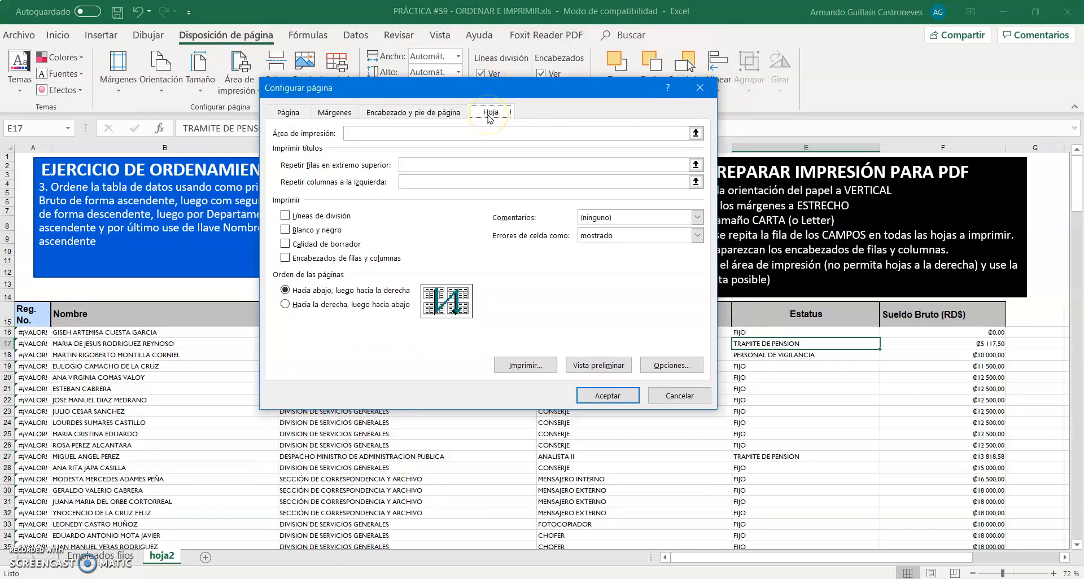
{"action": "left_click", "coordinate": [415, 167]}
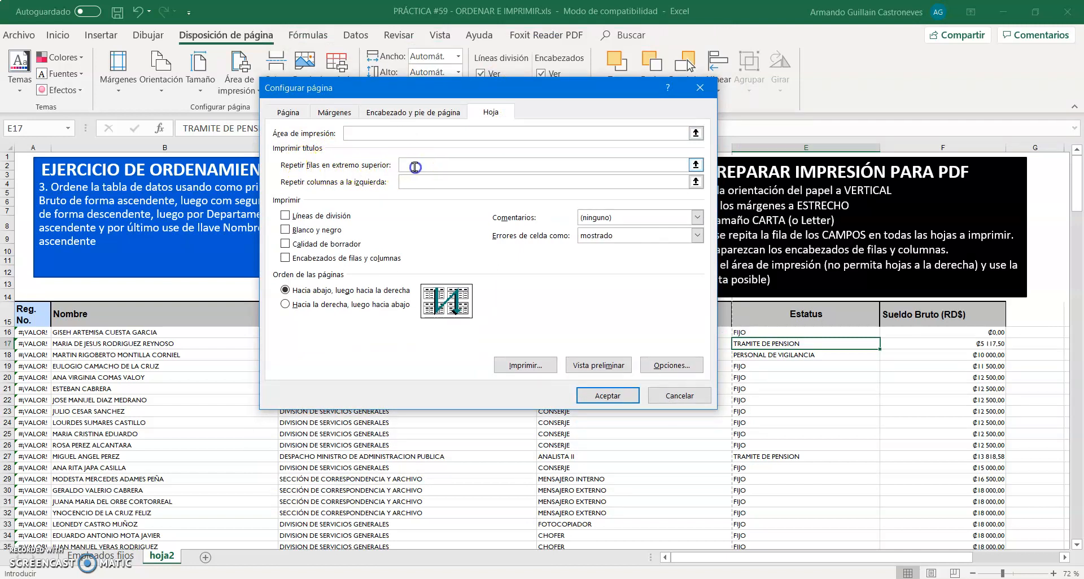
{"action": "left_click_drag", "start_coordinate": [471, 91], "coordinate": [501, 96]}
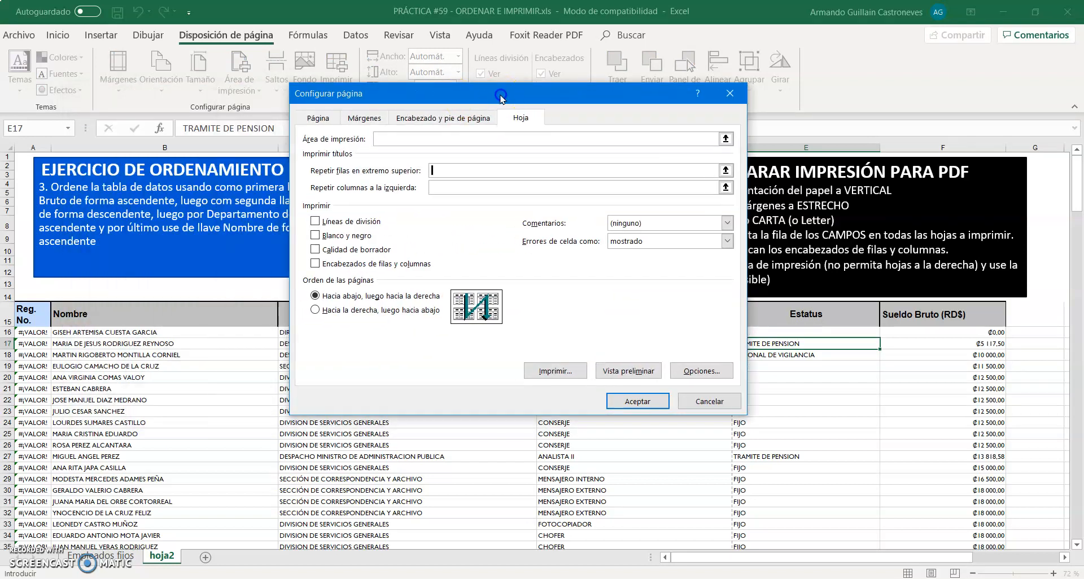
{"action": "left_click", "coordinate": [8, 313]}
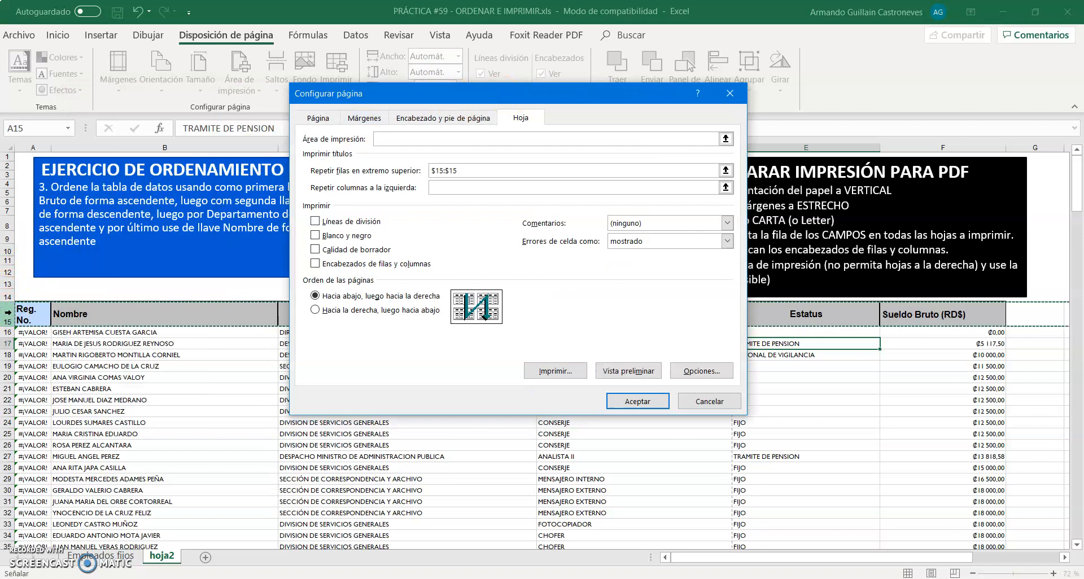
Apply the page setup that repeats row $15:$15 at the top of the printed pages
{"action": "left_click", "coordinate": [619, 401]}
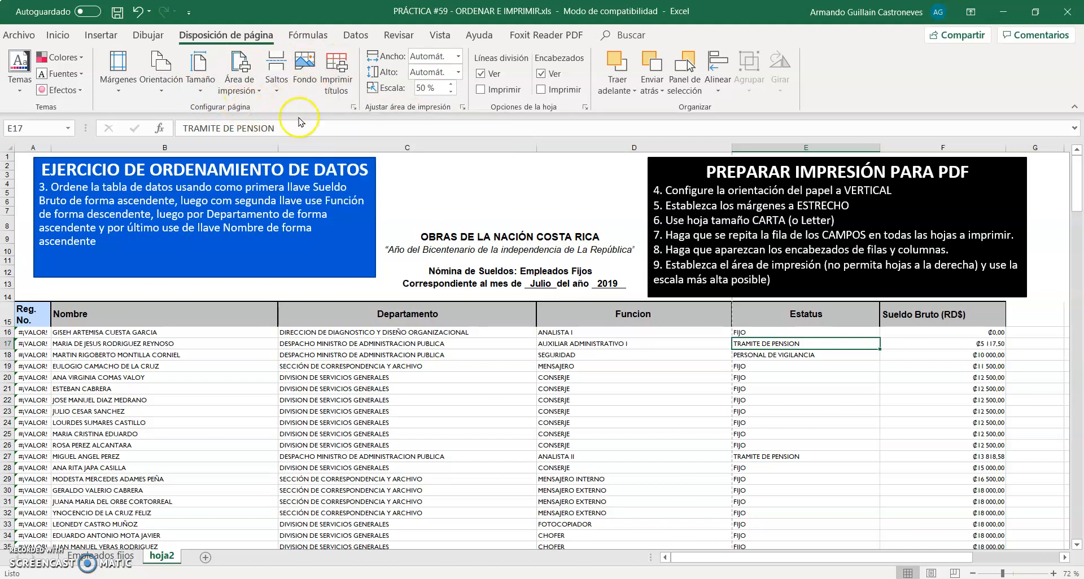
{"action": "left_click", "coordinate": [354, 107]}
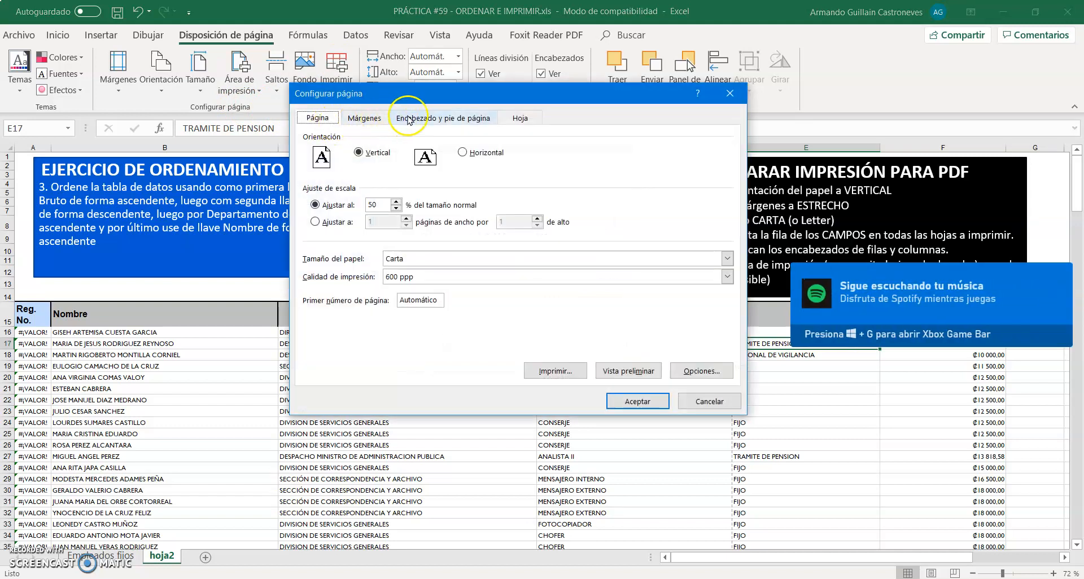
{"action": "left_click", "coordinate": [519, 120]}
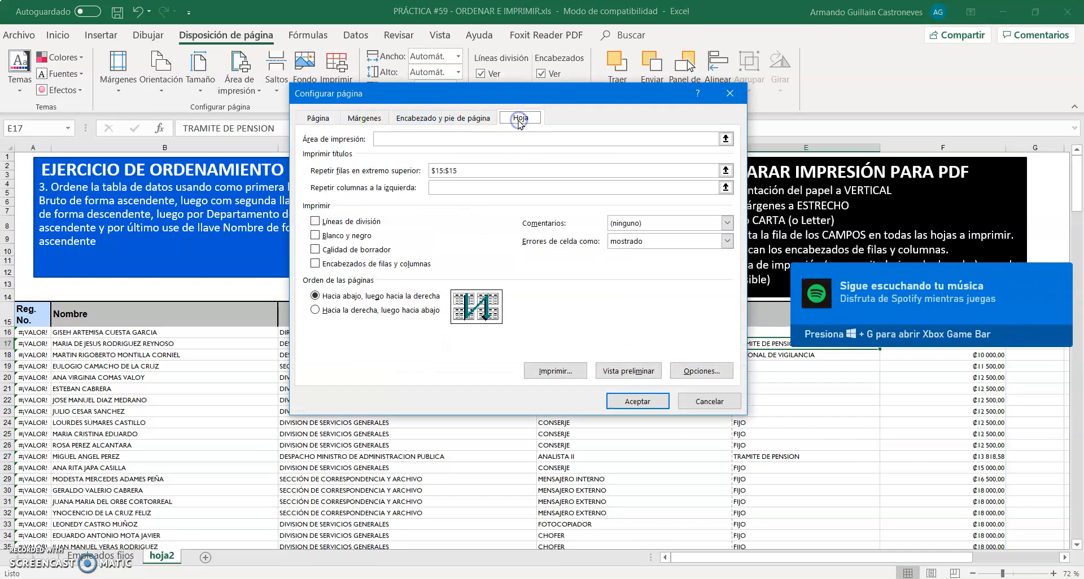
{"action": "left_click_drag", "start_coordinate": [472, 171], "coordinate": [416, 173]}
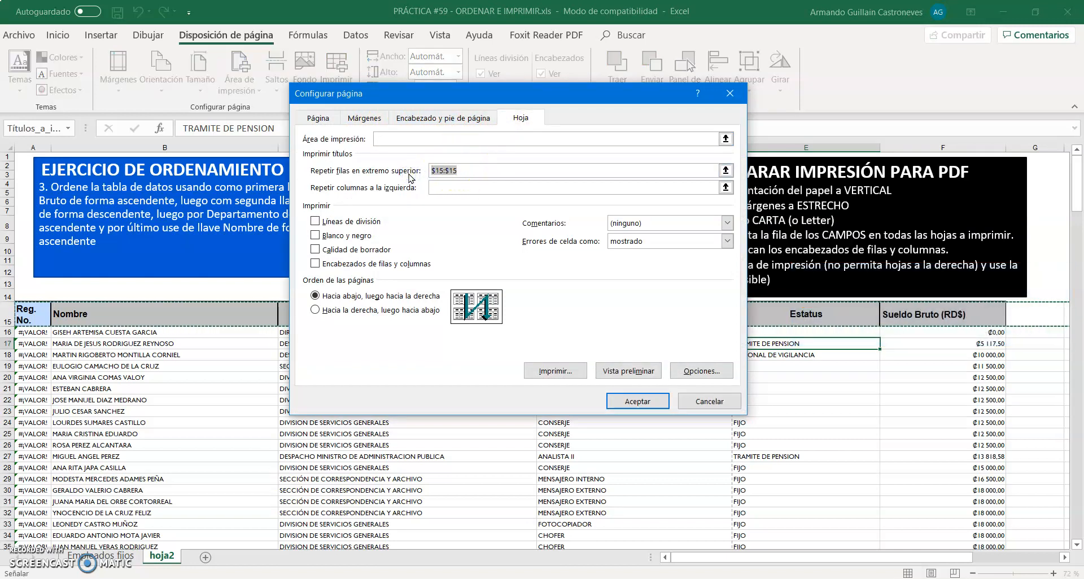
{"action": "key", "text": "BackSpace"}
{"action": "left_click", "coordinate": [8, 319]}
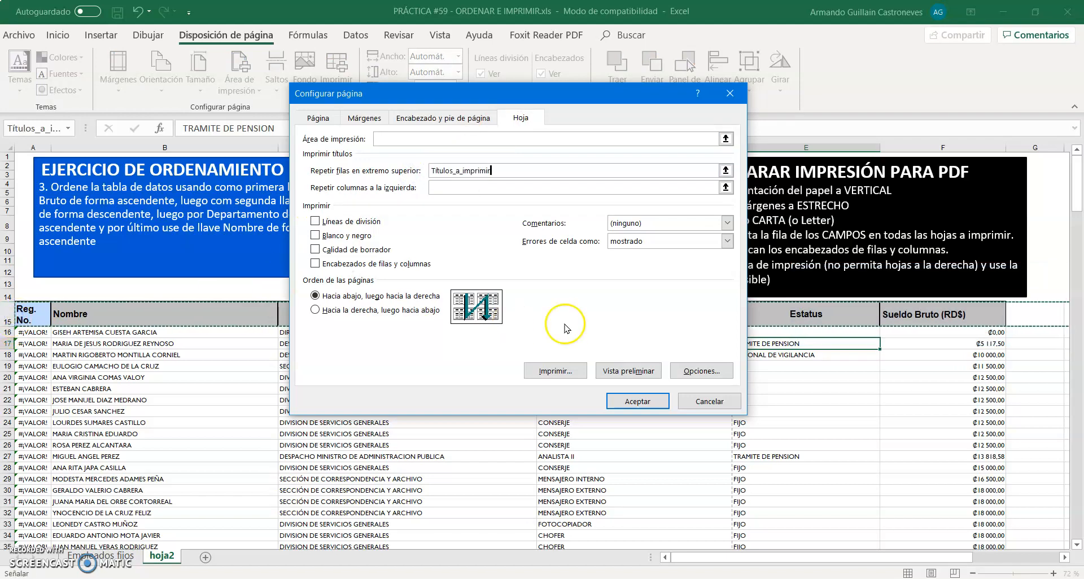
{"action": "left_click", "coordinate": [706, 396]}
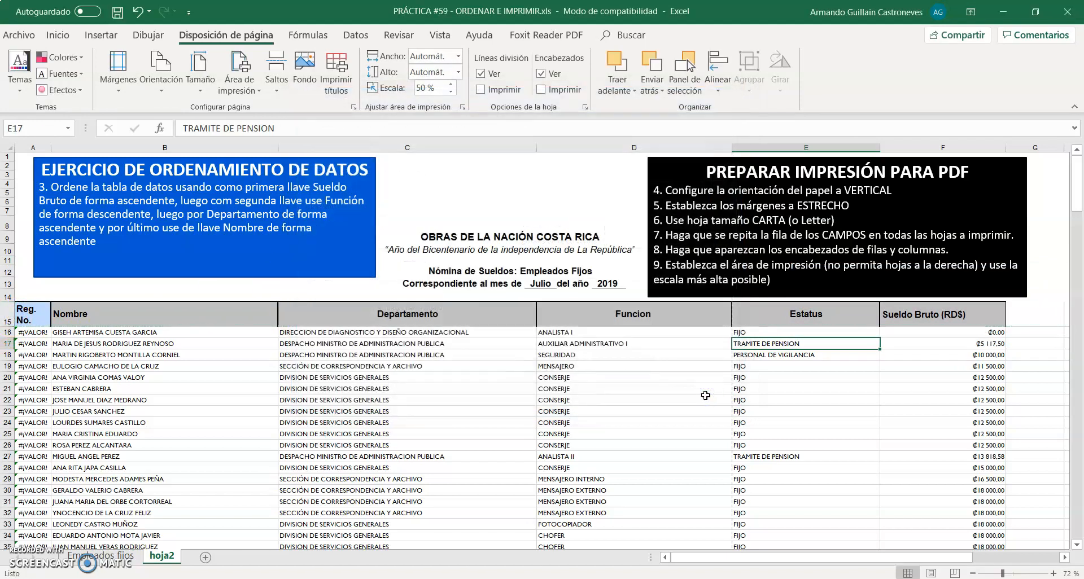
{"action": "left_click", "coordinate": [325, 69]}
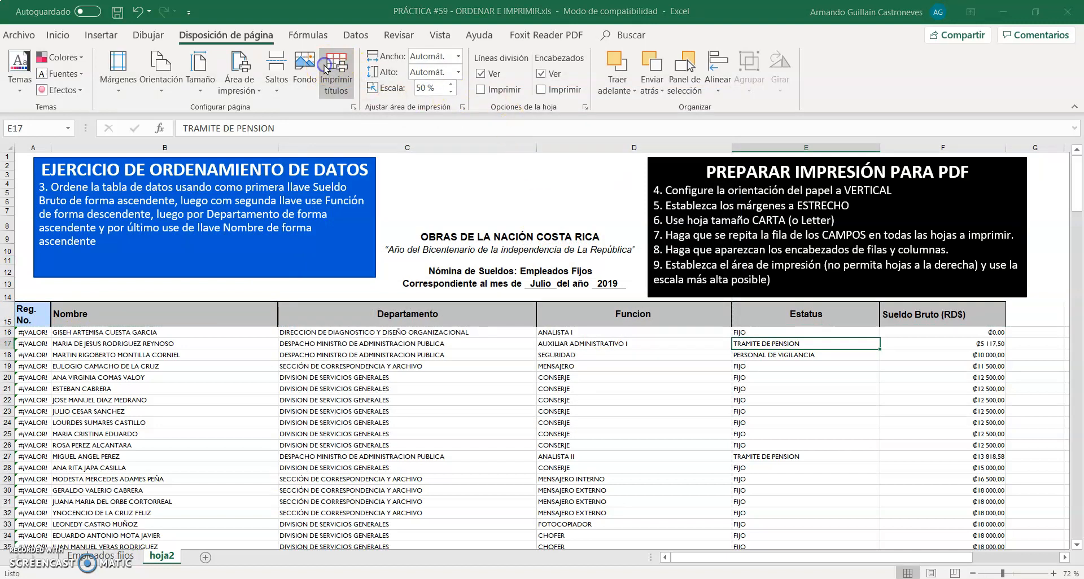
{"action": "left_click", "coordinate": [729, 97]}
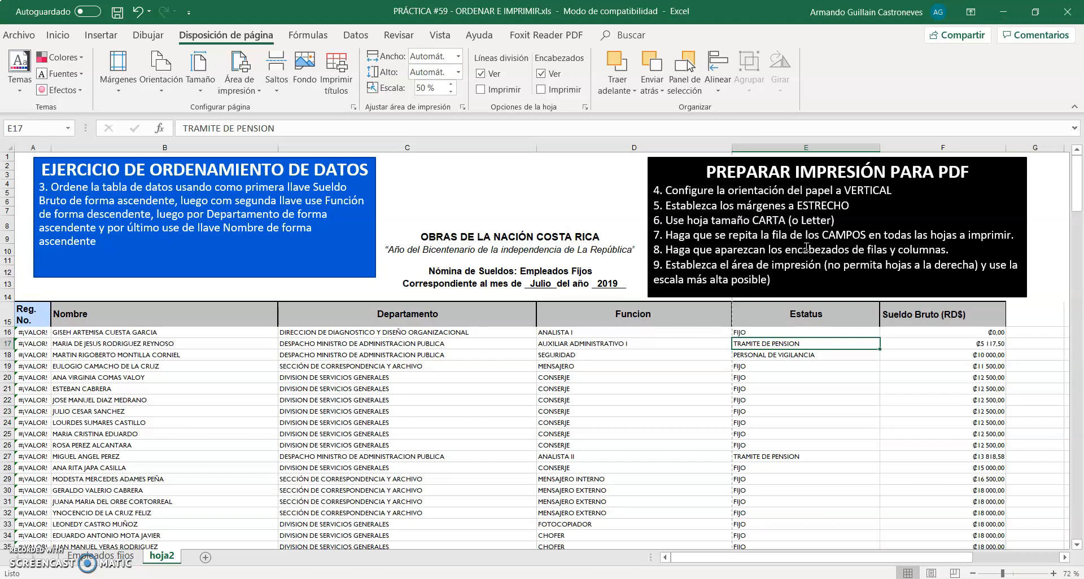
{"action": "left_click", "coordinate": [106, 148]}
{"action": "left_click", "coordinate": [8, 284]}
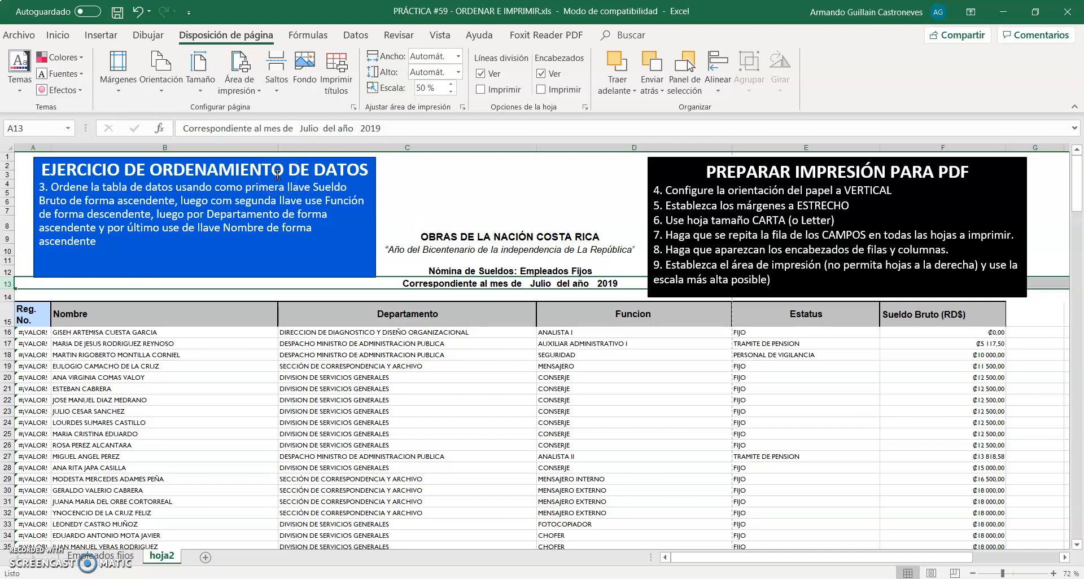
{"action": "left_click_drag", "start_coordinate": [25, 315], "coordinate": [942, 320]}
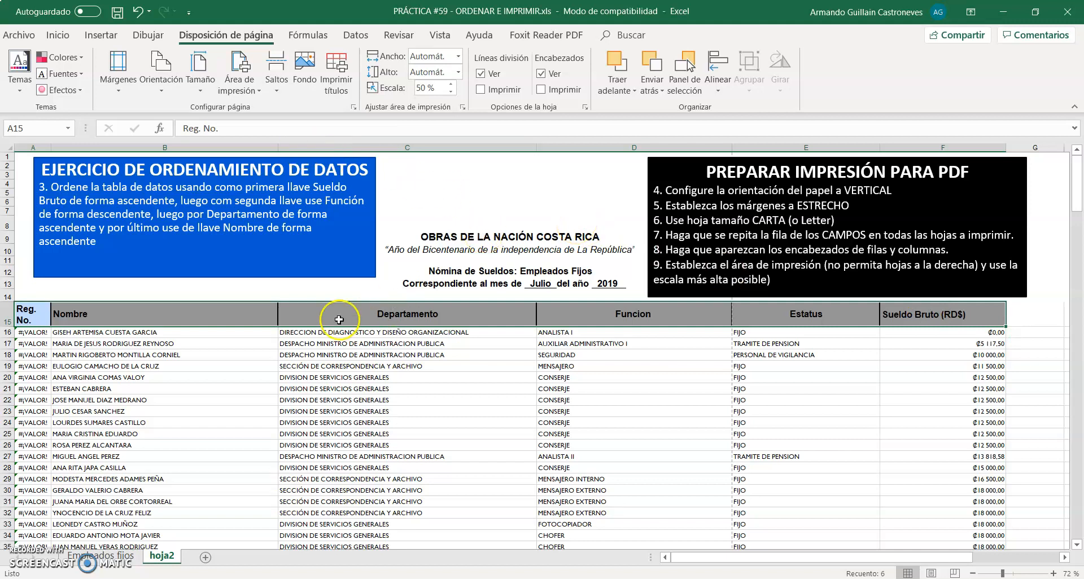
{"action": "left_click", "coordinate": [299, 353]}
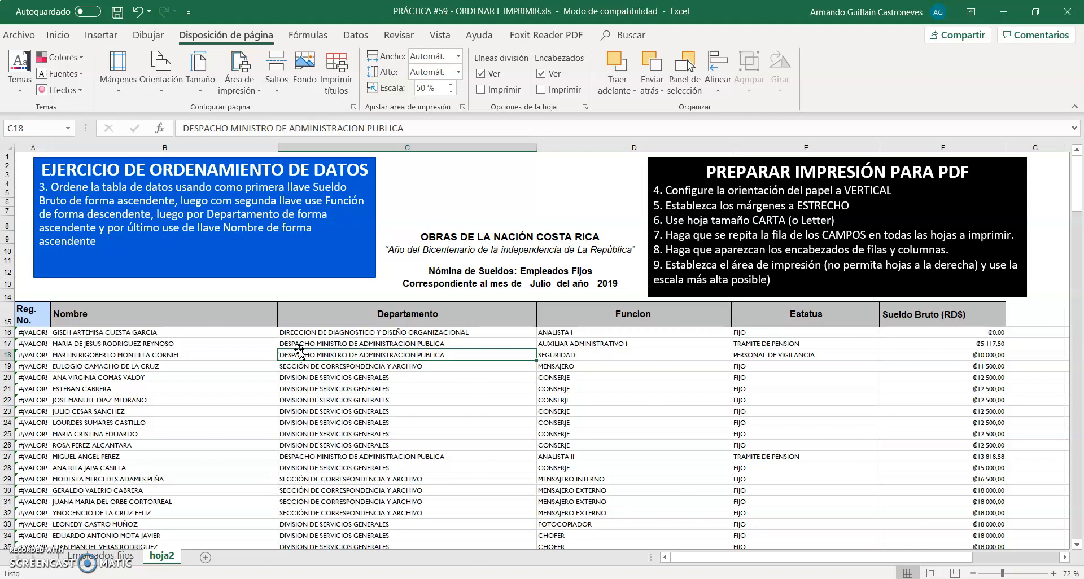
{"action": "left_click", "coordinate": [932, 411]}
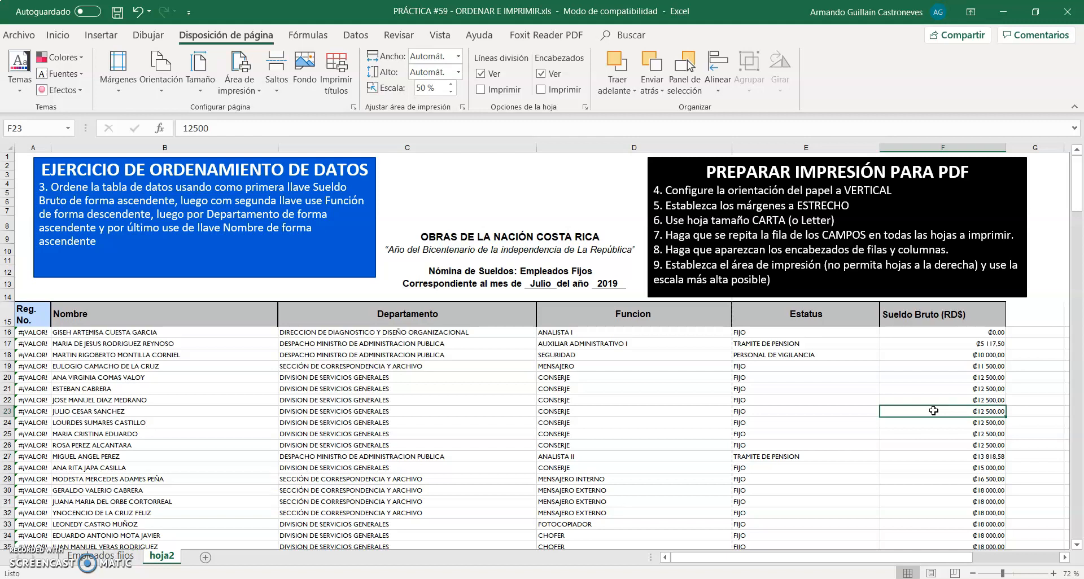
Enable printing of the row and column headings (Encabezados de filas y columnas) for the sheet
{"action": "left_click", "coordinate": [338, 83]}
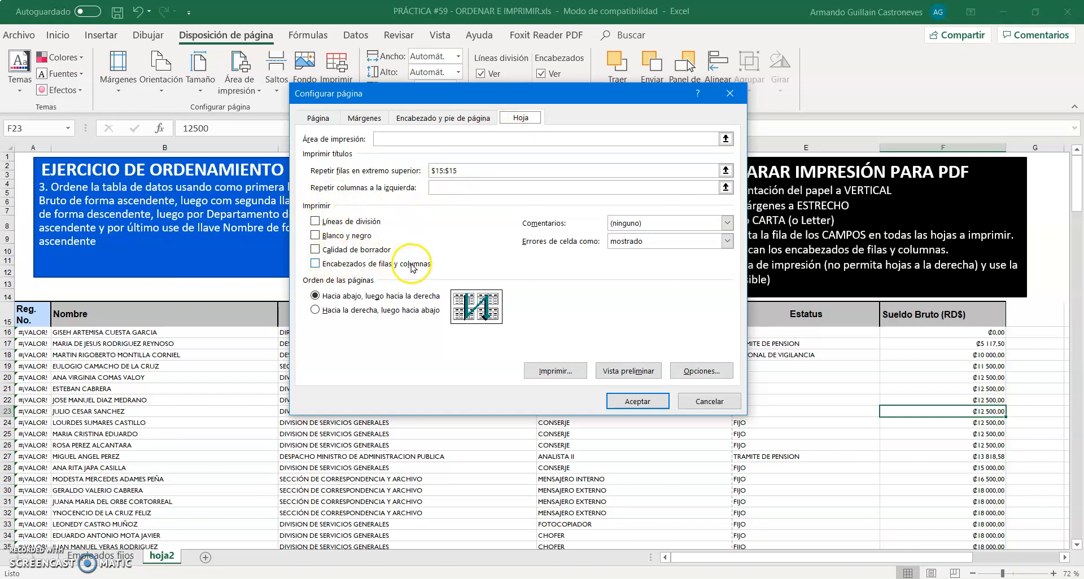
{"action": "left_click", "coordinate": [315, 264]}
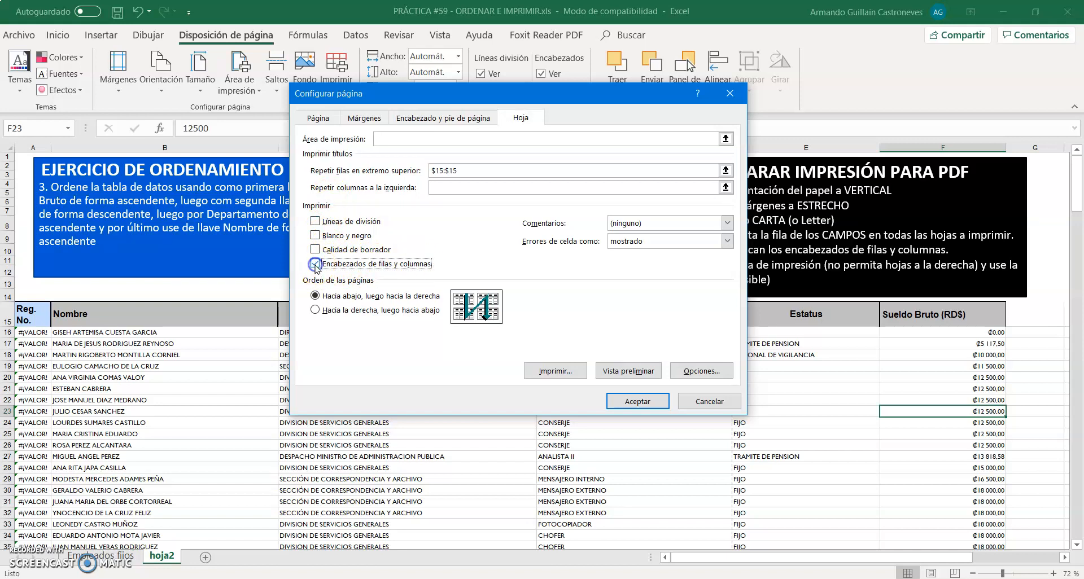
{"action": "left_click", "coordinate": [636, 402]}
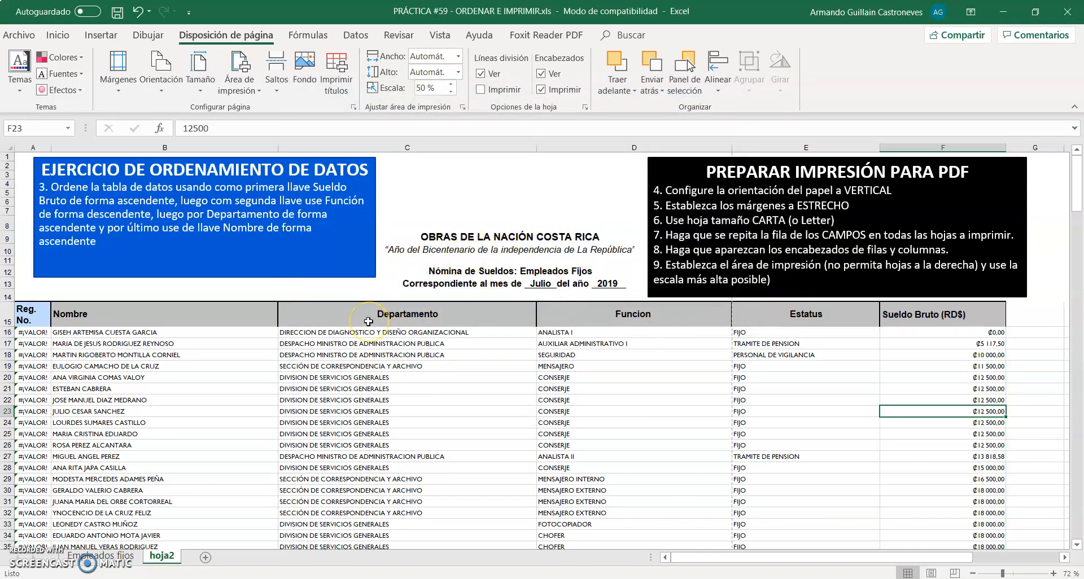
Examine the full-page print preview across its pages for the repeated field row and the row and column headings
{"action": "key", "text": "ctrl+p"}
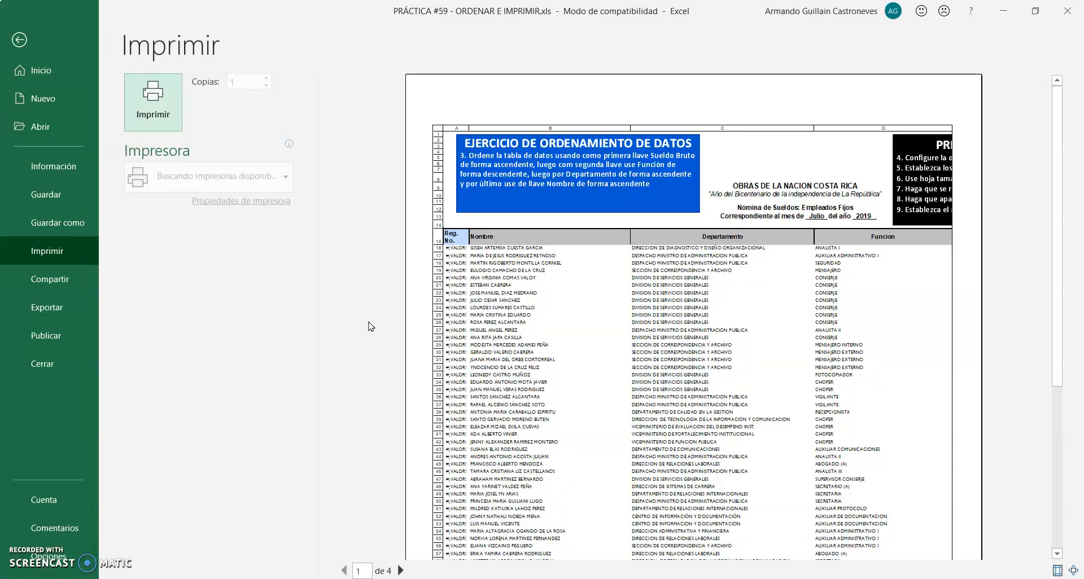
{"action": "left_click", "coordinate": [609, 198]}
{"action": "scroll", "coordinate": [610, 197], "scroll_direction": "down", "scroll_amount": 1}
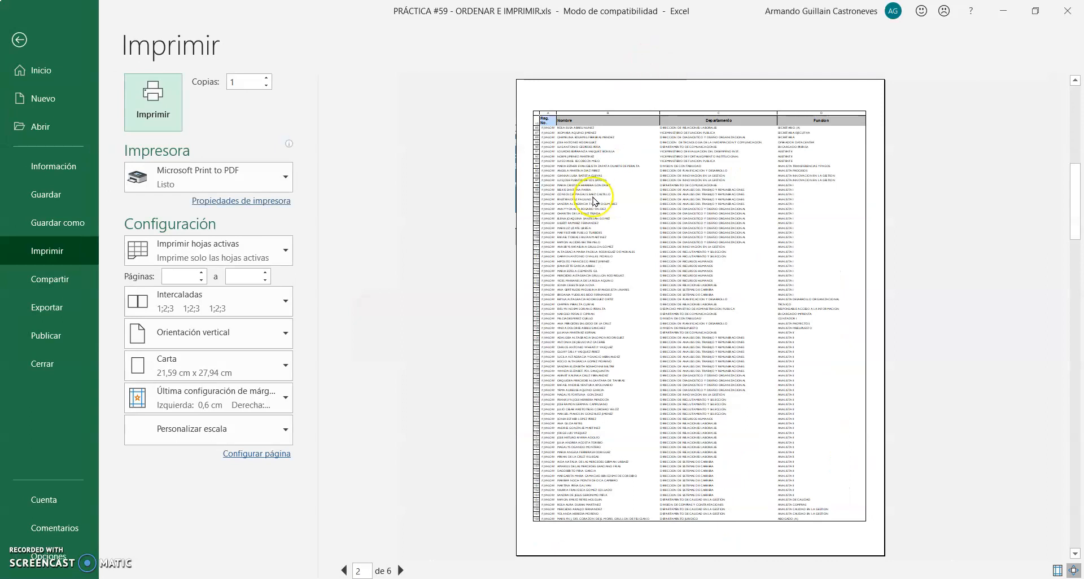
{"action": "scroll", "coordinate": [592, 197], "scroll_direction": "up", "scroll_amount": 1}
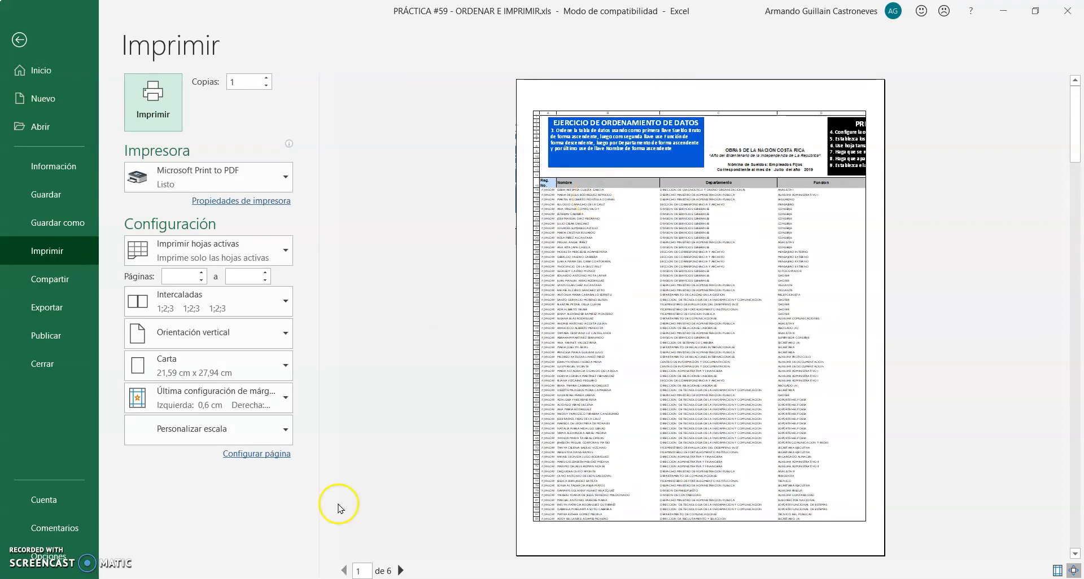
{"action": "left_click", "coordinate": [400, 570]}
{"action": "left_click", "coordinate": [399, 571]}
{"action": "left_click", "coordinate": [399, 571]}
{"action": "left_click", "coordinate": [399, 571]}
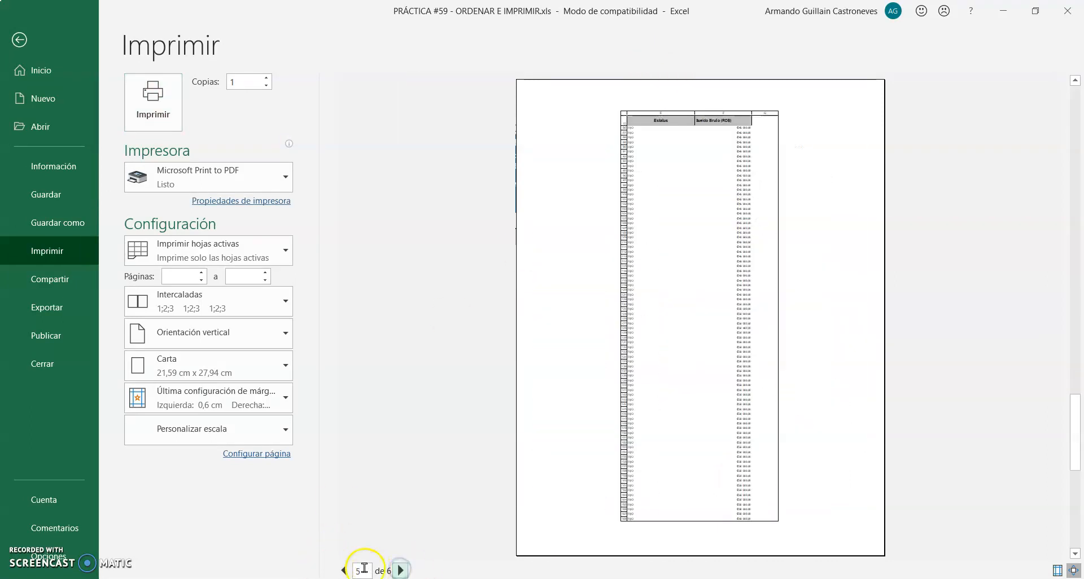
{"action": "left_click", "coordinate": [344, 571]}
{"action": "left_click", "coordinate": [343, 570]}
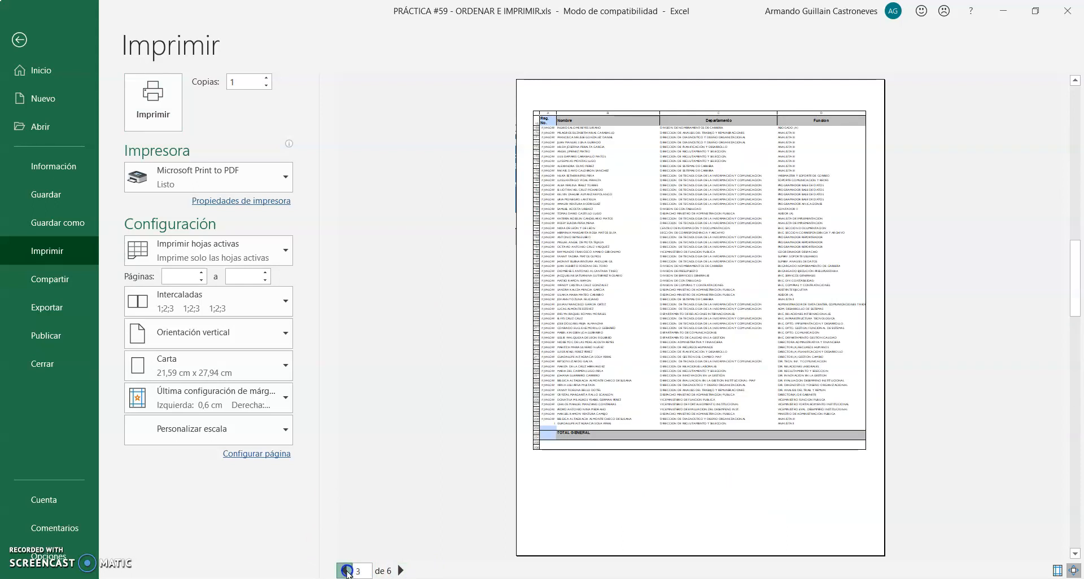
{"action": "left_click", "coordinate": [344, 570]}
{"action": "left_click", "coordinate": [344, 571]}
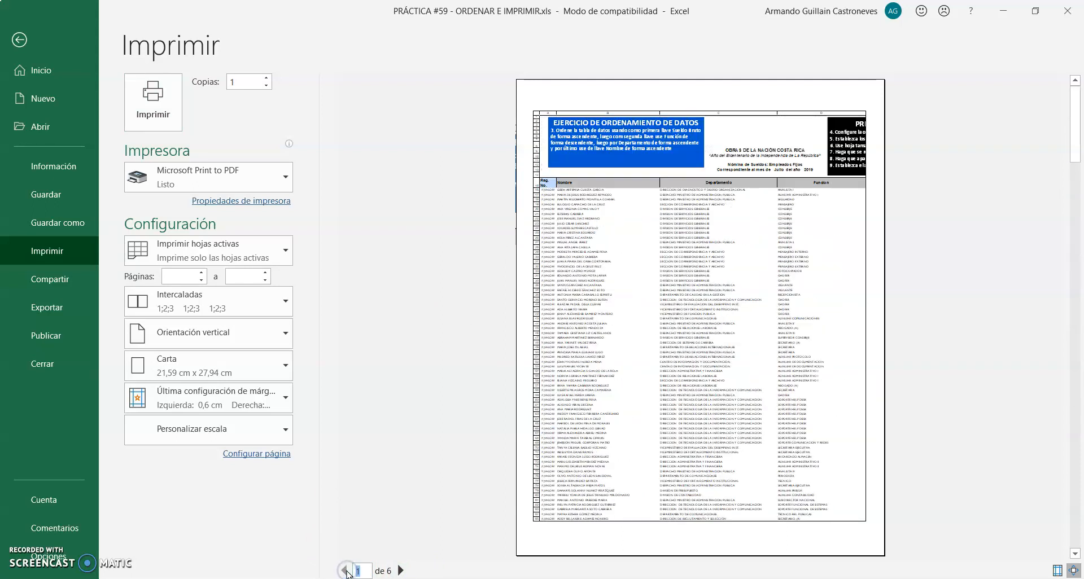
Inspect the enlarged print preview page by page through the last page and return to the worksheet
{"action": "left_click", "coordinate": [579, 96]}
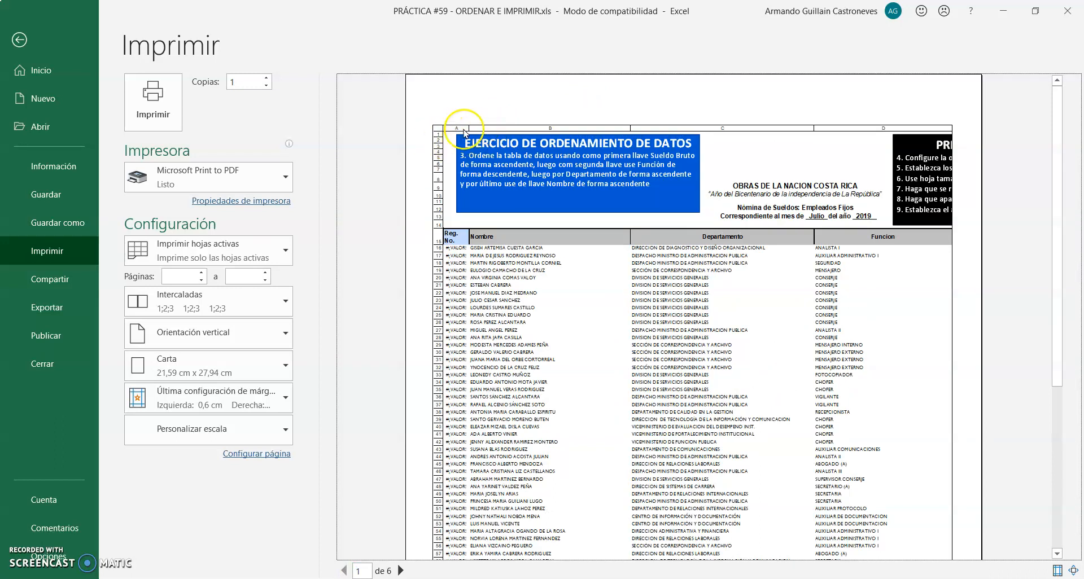
{"action": "left_click", "coordinate": [400, 570]}
{"action": "left_click", "coordinate": [401, 571]}
{"action": "left_click", "coordinate": [400, 571]}
{"action": "left_click", "coordinate": [401, 570]}
{"action": "left_click", "coordinate": [401, 570]}
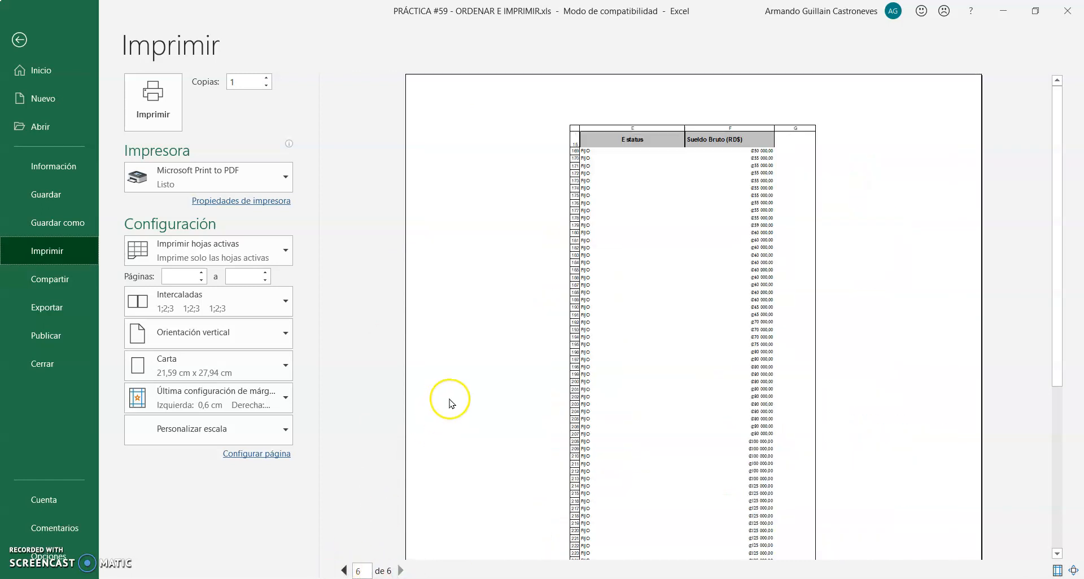
{"action": "left_click", "coordinate": [18, 39]}
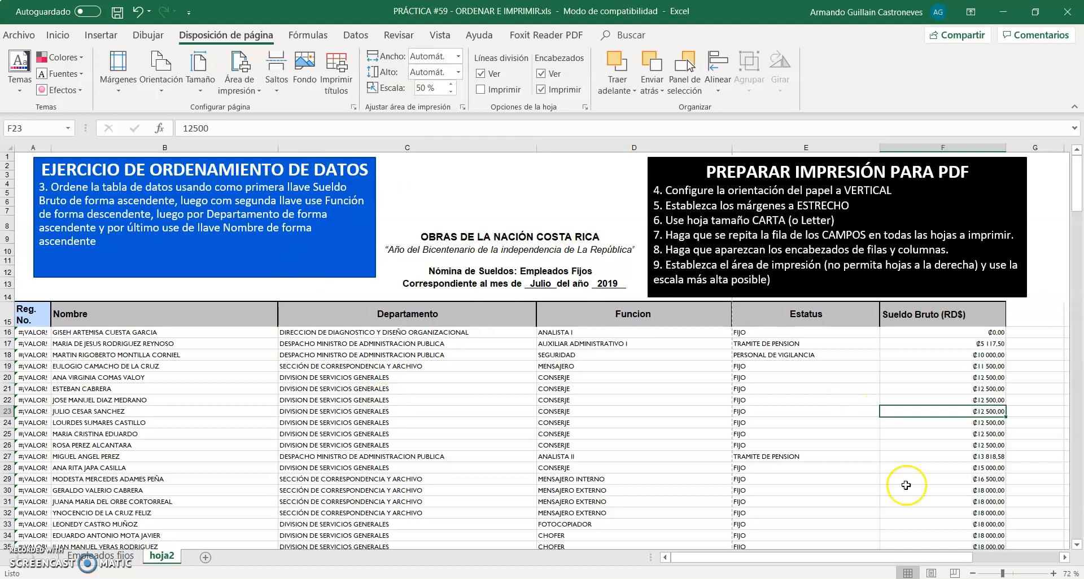
Show hoja2 in page break preview, zoomed out to 36 %
{"action": "left_click", "coordinate": [955, 573]}
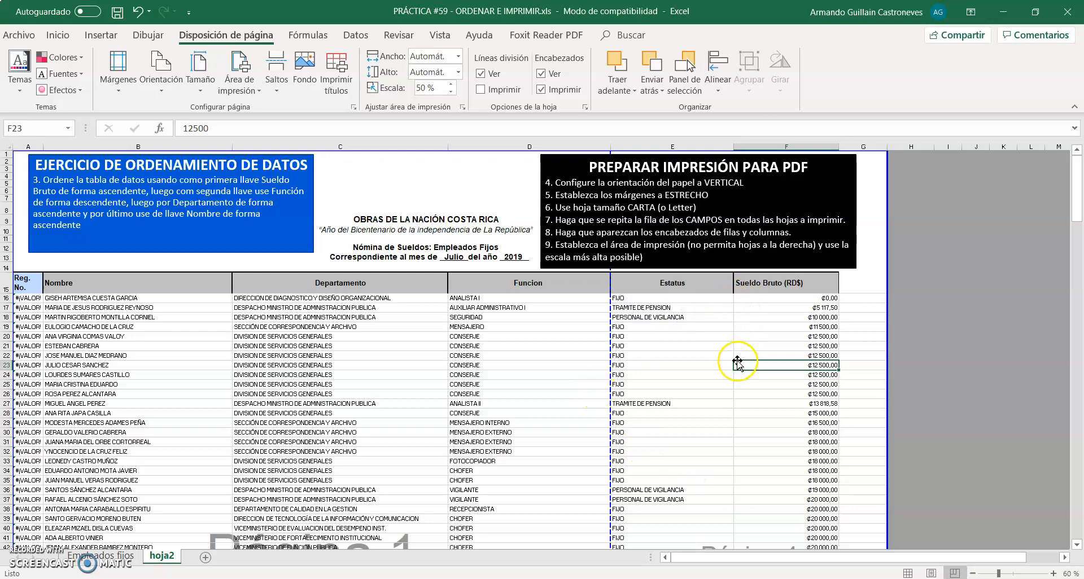
{"action": "scroll", "coordinate": [737, 359], "scroll_direction": "down", "scroll_amount": 3, "text": "ctrl"}
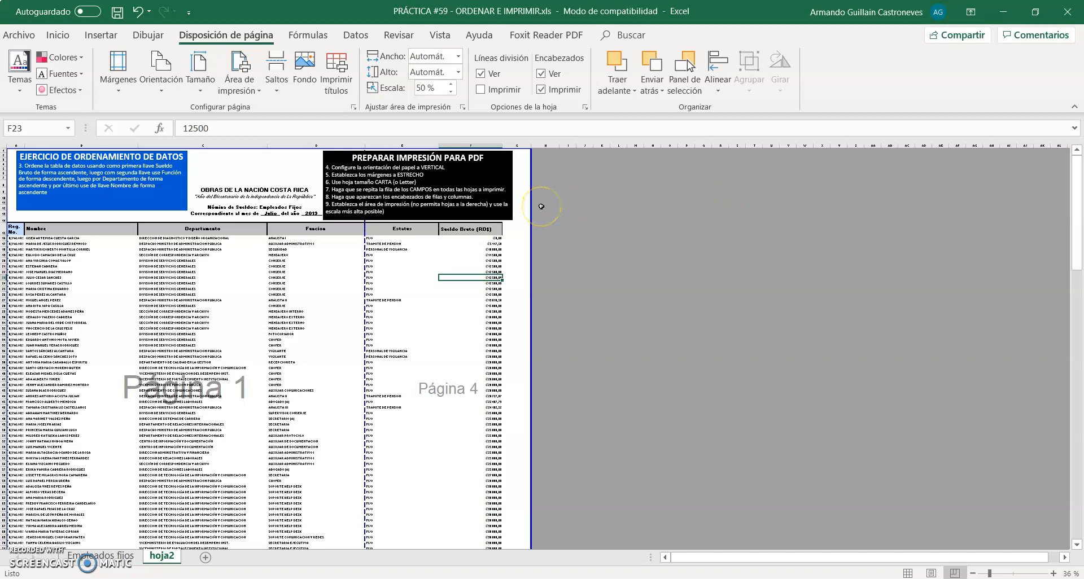
Examine the page boundaries from the sheet's heading to the TOTAL GENERAL row, checking the total cell F233 and cell F234 beneath it
{"action": "scroll", "coordinate": [541, 206], "scroll_direction": "down", "scroll_amount": 15}
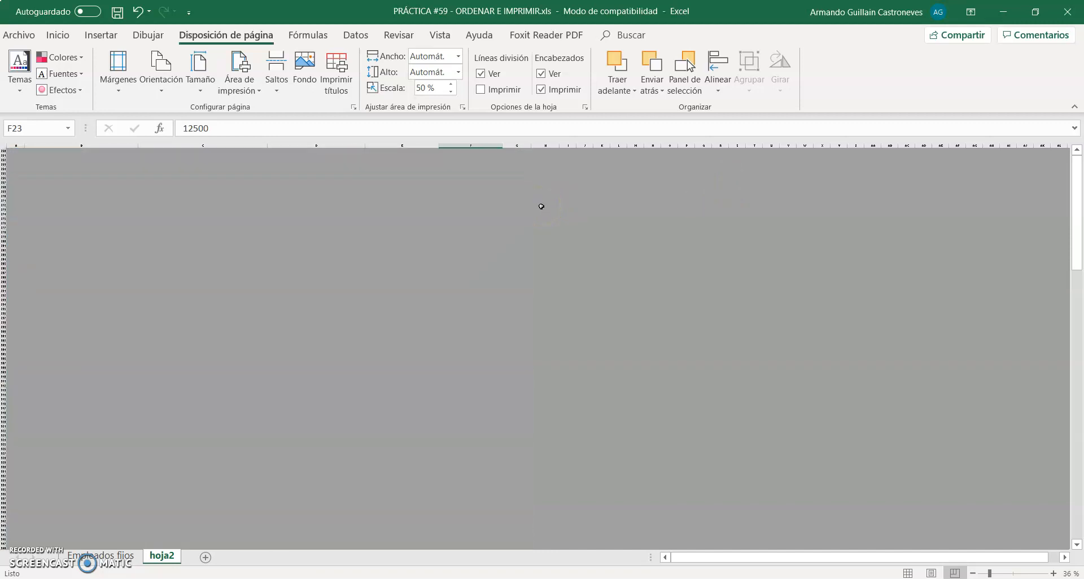
{"action": "scroll", "coordinate": [540, 206], "scroll_direction": "up", "scroll_amount": 15}
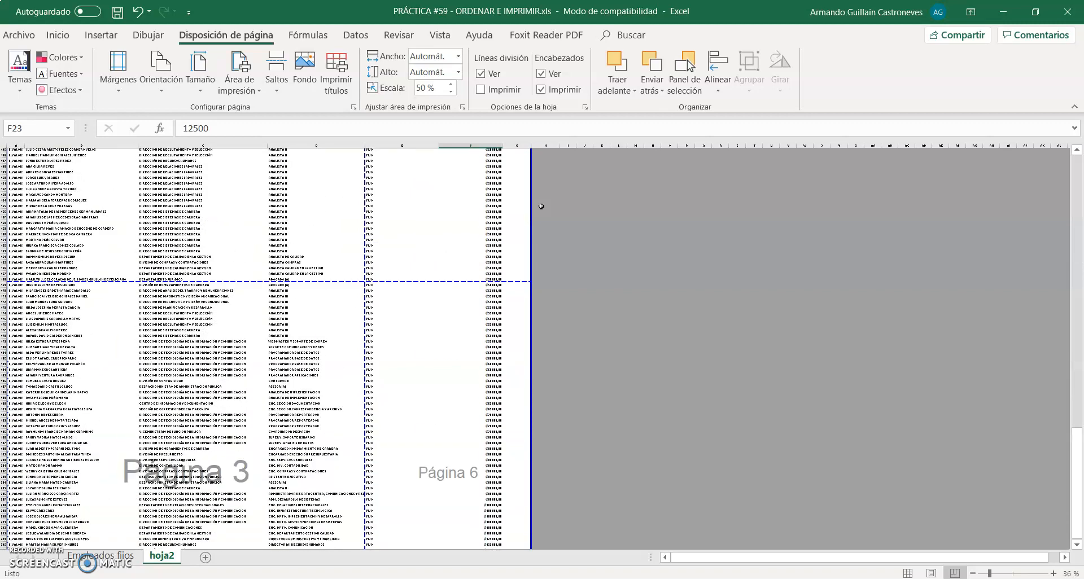
{"action": "scroll", "coordinate": [541, 207], "scroll_direction": "down", "scroll_amount": 1}
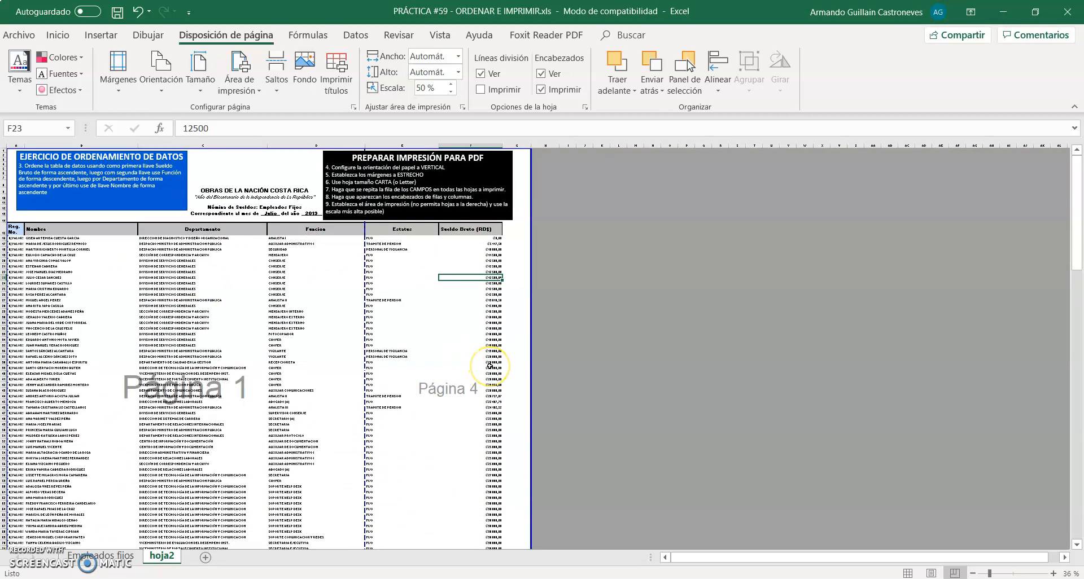
{"action": "scroll", "coordinate": [490, 365], "scroll_direction": "down", "scroll_amount": 15}
{"action": "scroll", "coordinate": [490, 367], "scroll_direction": "down", "scroll_amount": 18}
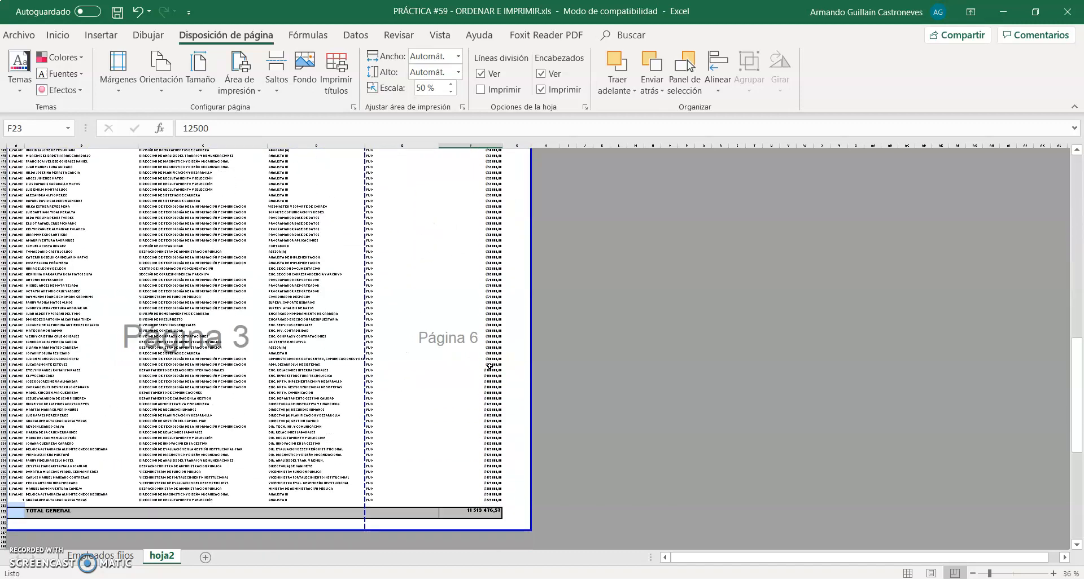
{"action": "scroll", "coordinate": [490, 366], "scroll_direction": "up", "scroll_amount": 20}
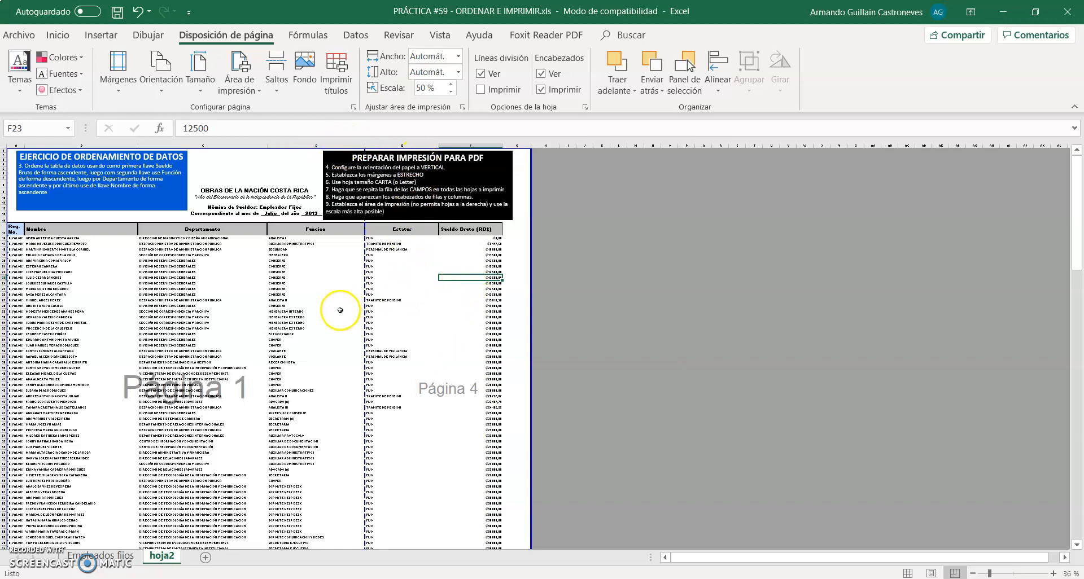
{"action": "scroll", "coordinate": [296, 300], "scroll_direction": "down", "scroll_amount": 20}
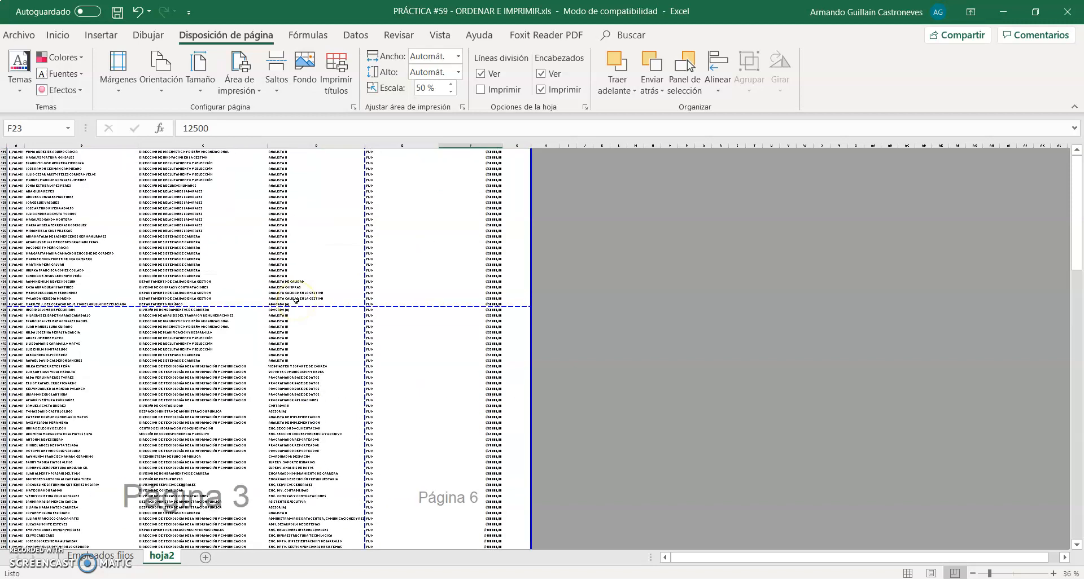
{"action": "scroll", "coordinate": [293, 297], "scroll_direction": "down", "scroll_amount": 20}
{"action": "scroll", "coordinate": [293, 297], "scroll_direction": "up", "scroll_amount": 15}
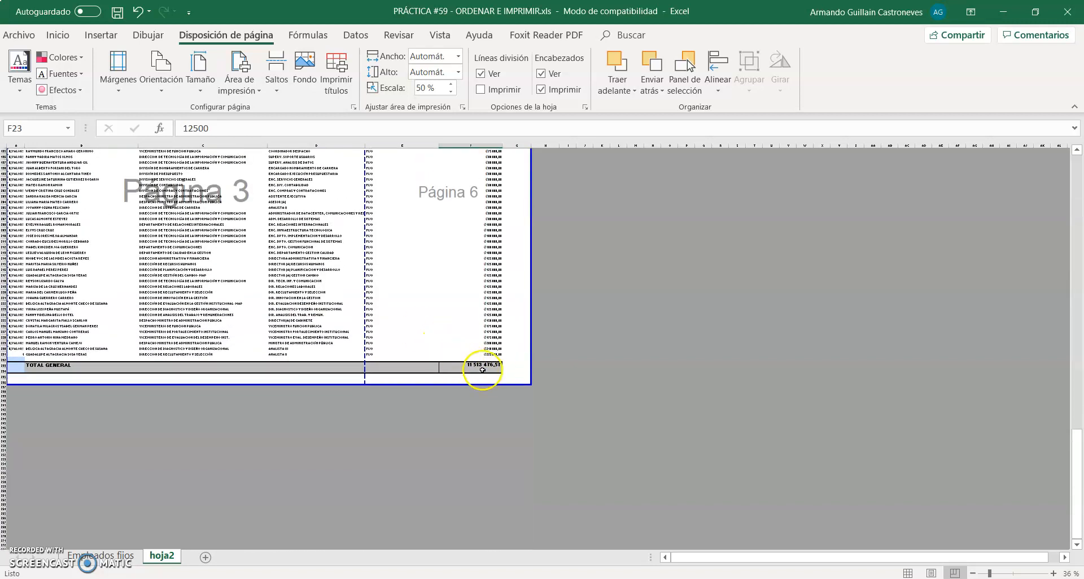
{"action": "left_click", "coordinate": [491, 366]}
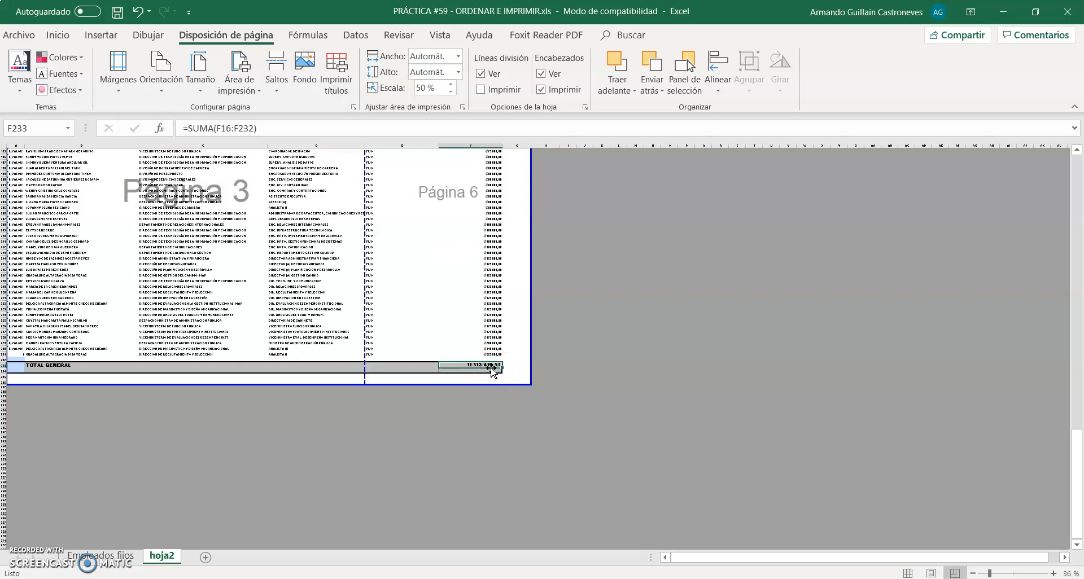
{"action": "left_click", "coordinate": [490, 373]}
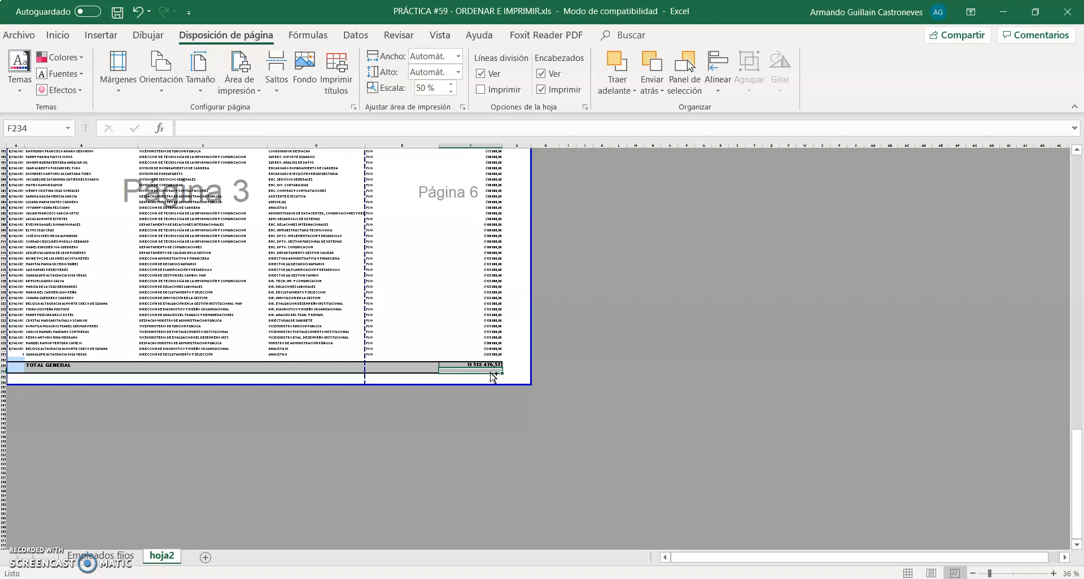
{"action": "key", "text": "ctrl+shift+Home"}
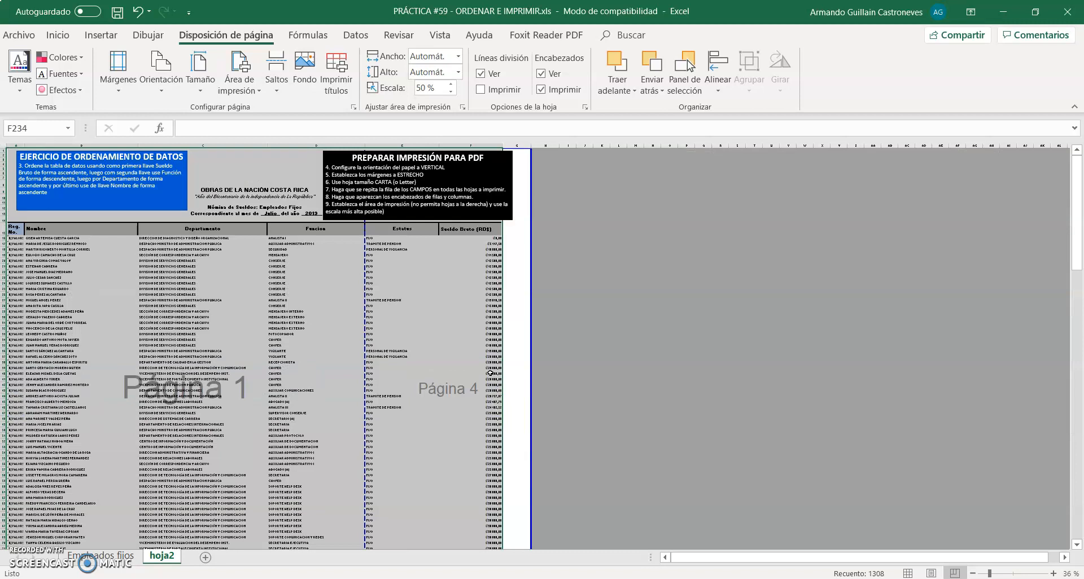
{"action": "left_click", "coordinate": [154, 164]}
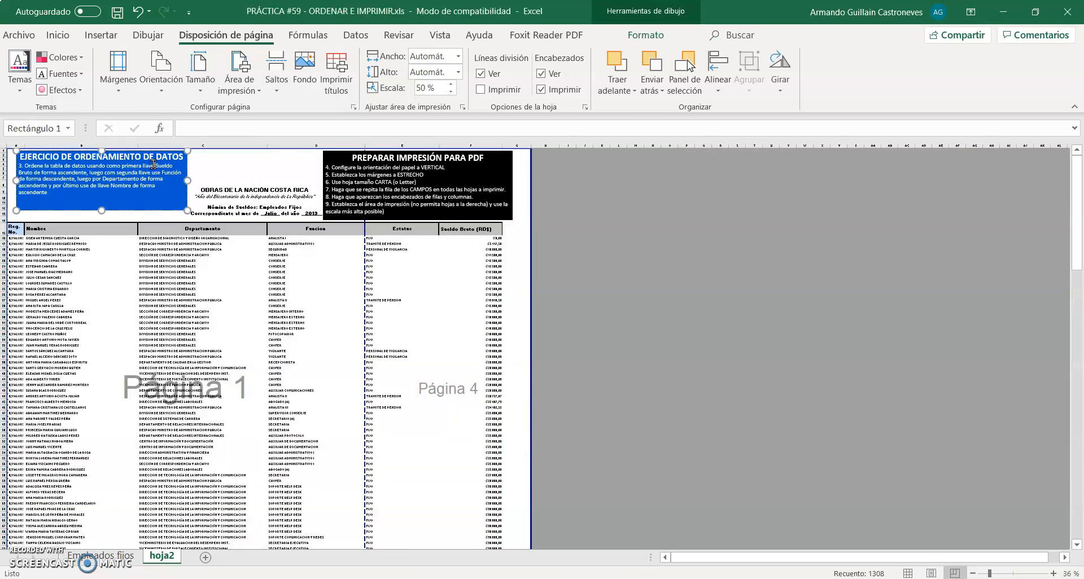
{"action": "left_click", "coordinate": [250, 329]}
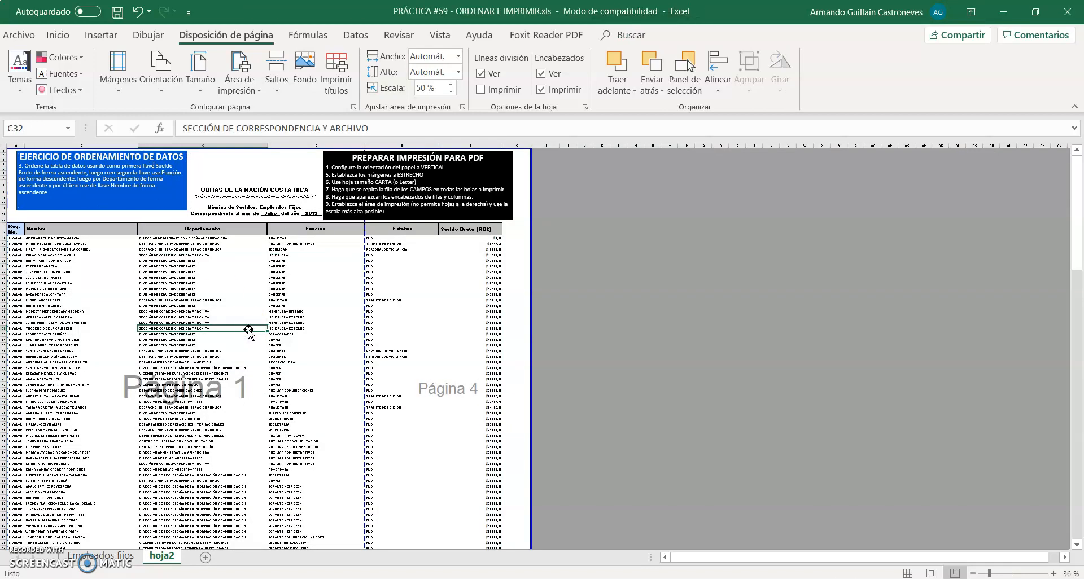
{"action": "left_click", "coordinate": [474, 317]}
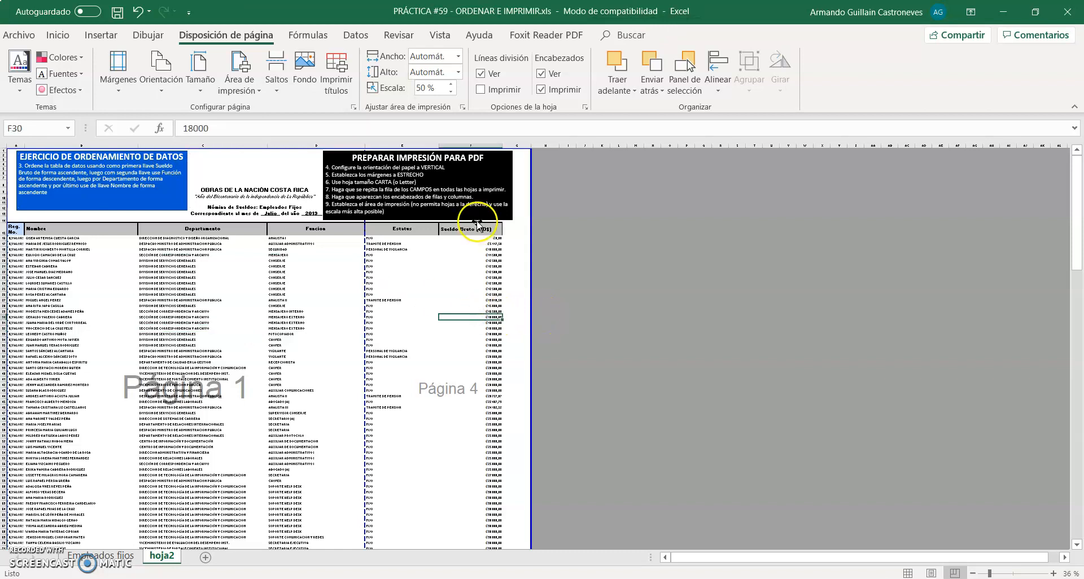
{"action": "left_click", "coordinate": [487, 266]}
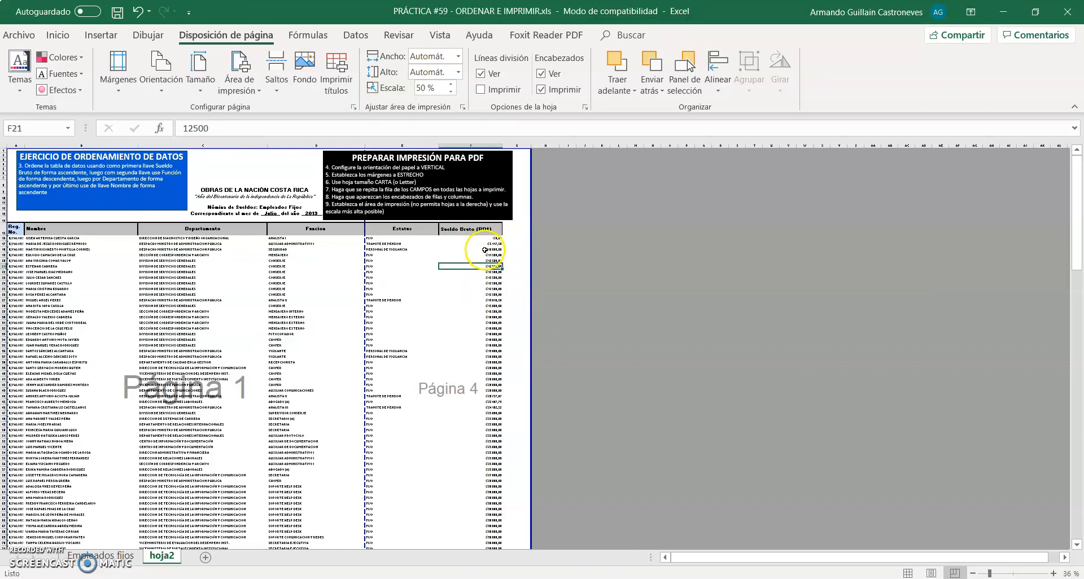
{"action": "left_click", "coordinate": [484, 250]}
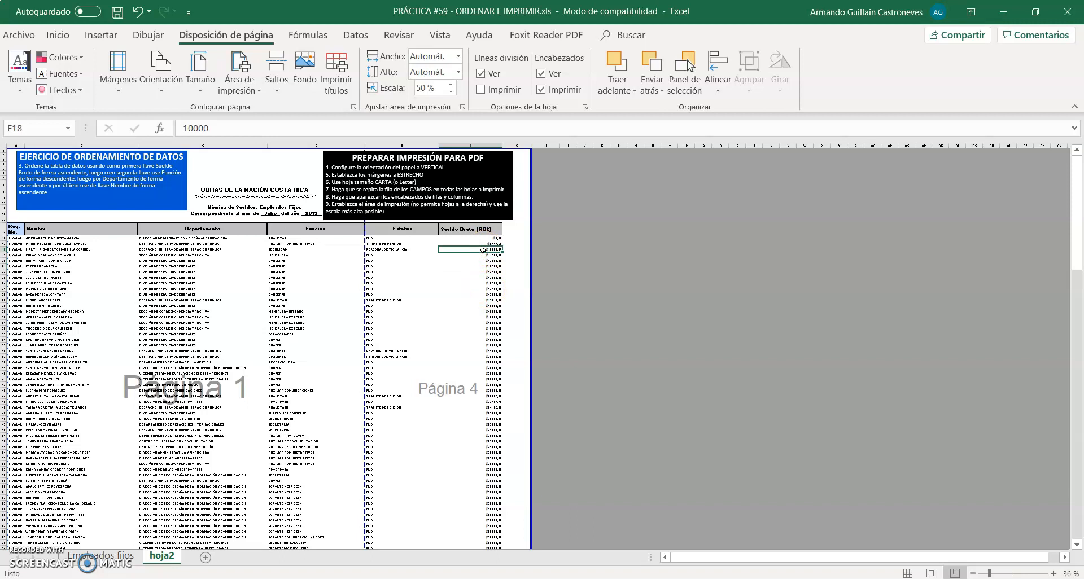
{"action": "key", "text": "ctrl+Down"}
{"action": "scroll", "coordinate": [483, 250], "scroll_direction": "down", "scroll_amount": 8}
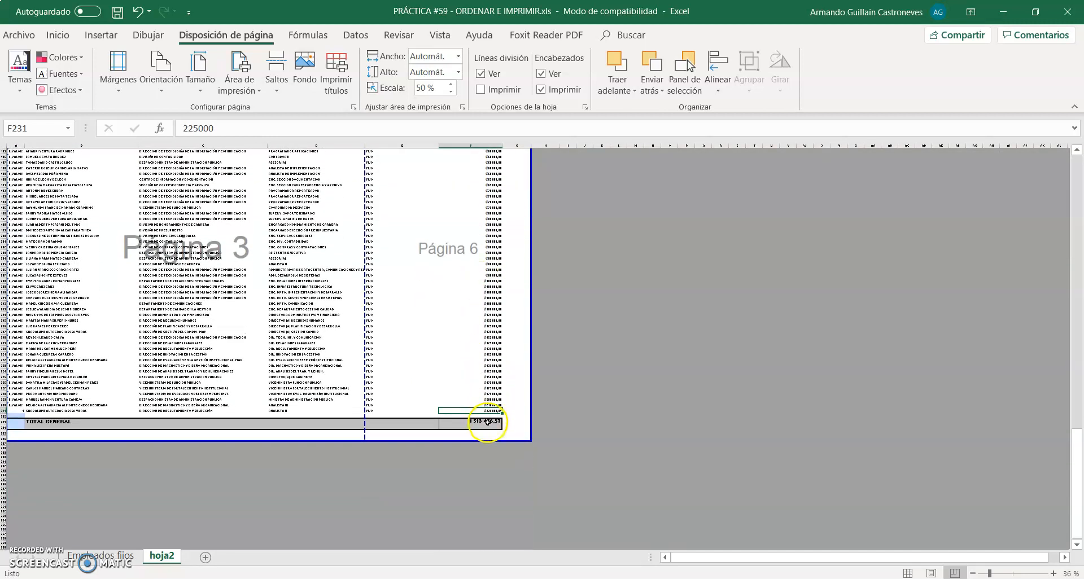
{"action": "left_click", "coordinate": [488, 427]}
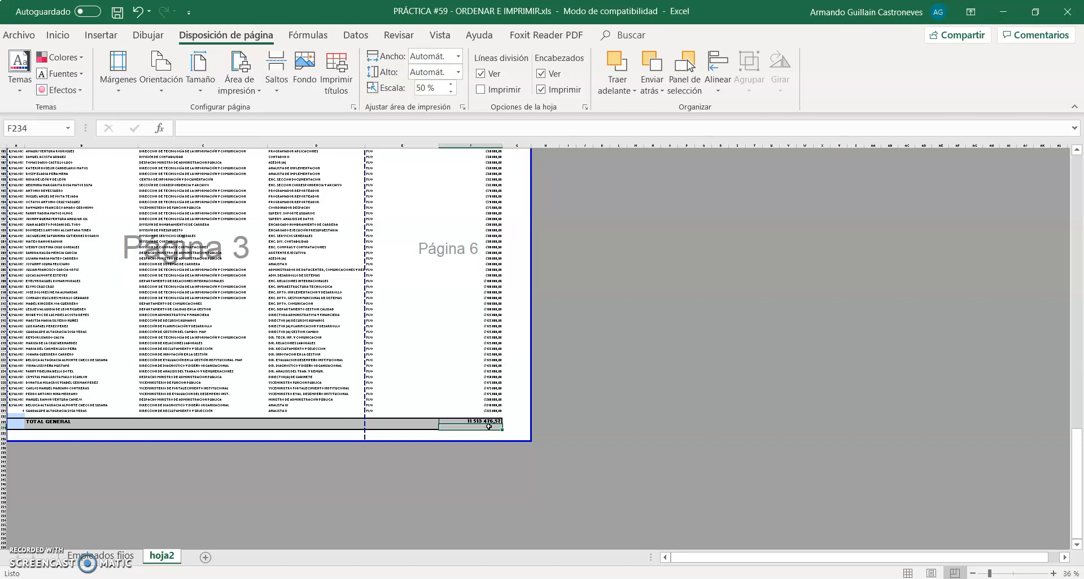
{"action": "key", "text": "ctrl+shift+Home"}
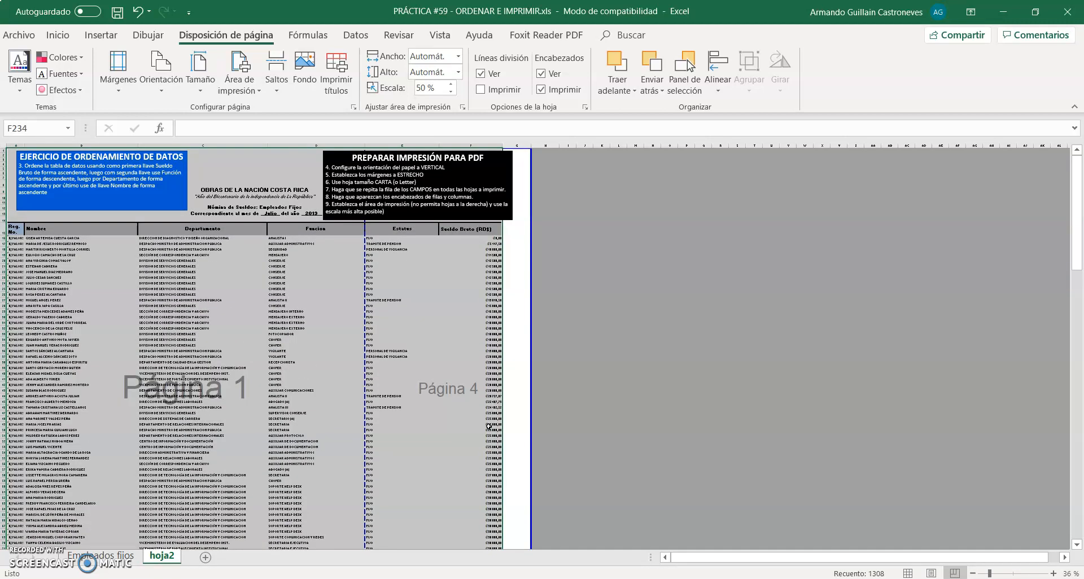
{"action": "right_click", "coordinate": [489, 427]}
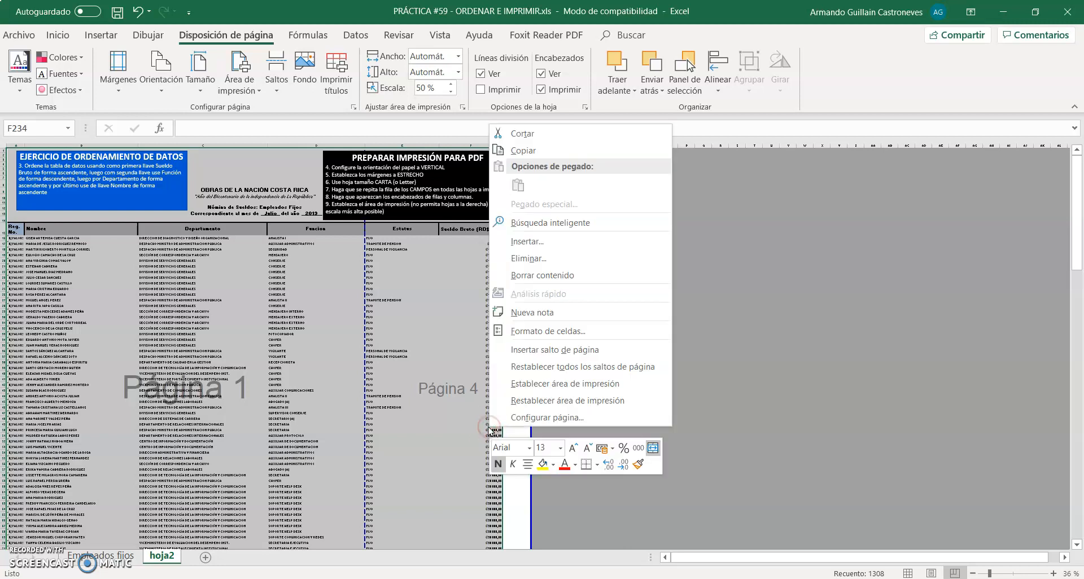
{"action": "left_click", "coordinate": [440, 426]}
{"action": "left_click", "coordinate": [439, 426]}
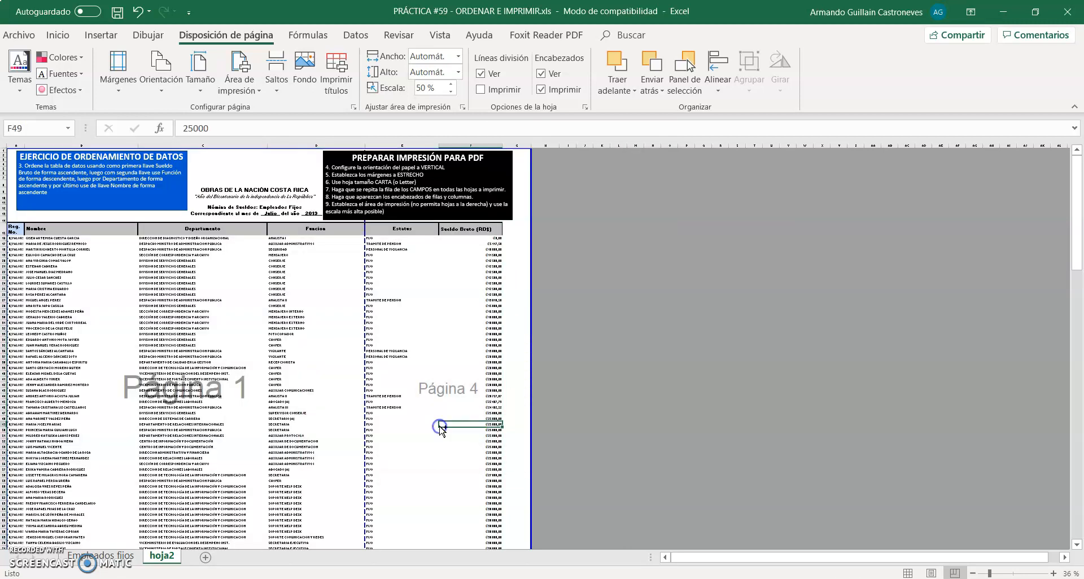
Set the print area to the range from cell A1 through F234, just below the TOTAL GENERAL amount
{"action": "key", "text": "ctrl+End"}
{"action": "scroll", "coordinate": [440, 427], "scroll_direction": "down", "scroll_amount": 5}
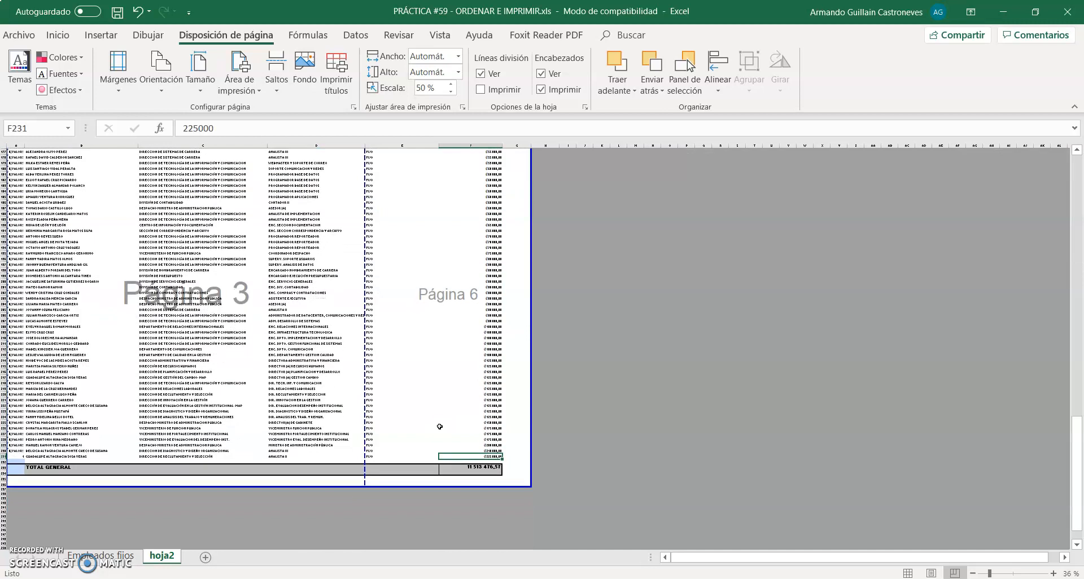
{"action": "left_click", "coordinate": [475, 472]}
{"action": "key", "text": "ctrl+shift+Home"}
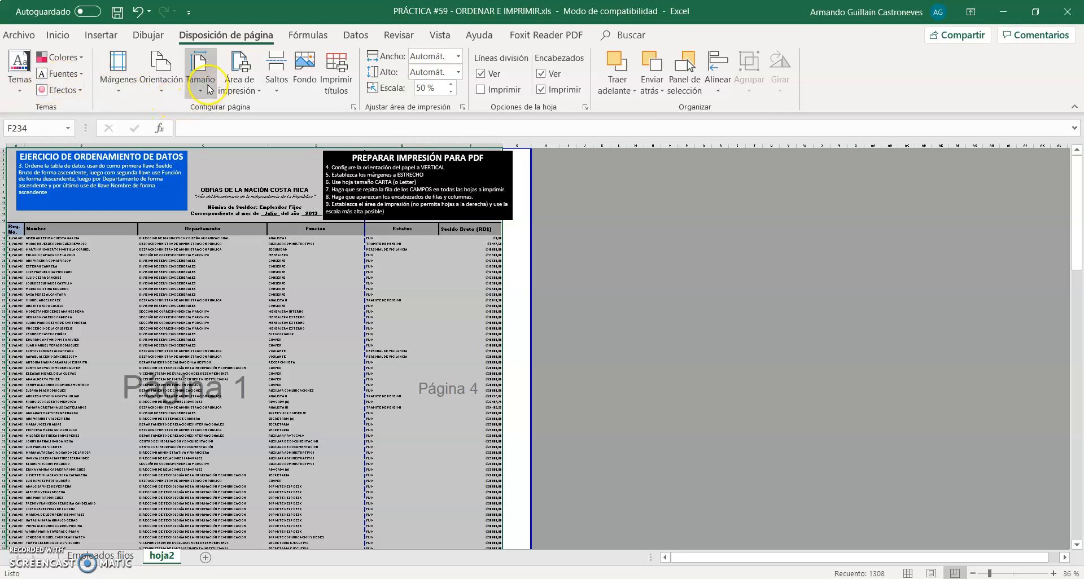
{"action": "left_click", "coordinate": [237, 82]}
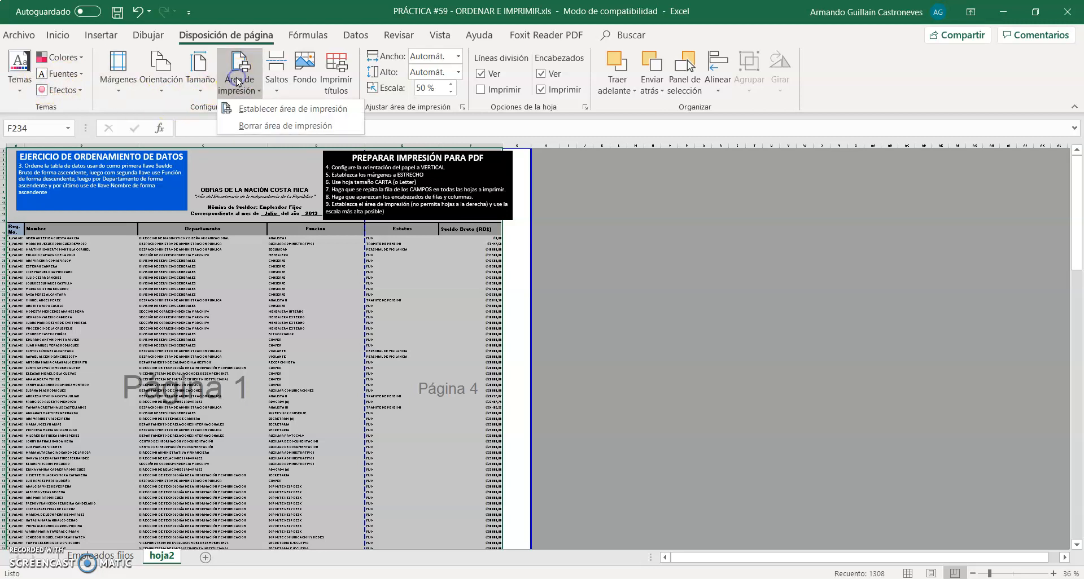
{"action": "left_click", "coordinate": [249, 109]}
Move the vertical page break after column D to the outer edge of column F so every column fits on one page width
{"action": "left_click_drag", "start_coordinate": [364, 221], "coordinate": [502, 226]}
{"action": "scroll", "coordinate": [502, 227], "scroll_direction": "up", "scroll_amount": 10}
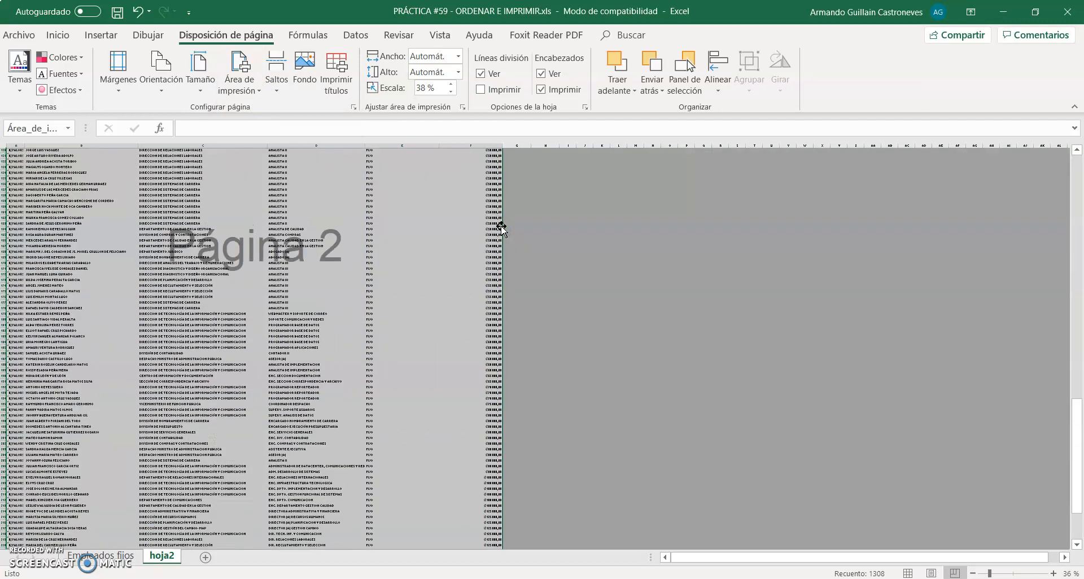
{"action": "scroll", "coordinate": [501, 228], "scroll_direction": "up", "scroll_amount": 20}
{"action": "scroll", "coordinate": [501, 228], "scroll_direction": "up", "scroll_amount": 1}
{"action": "left_click", "coordinate": [289, 277]}
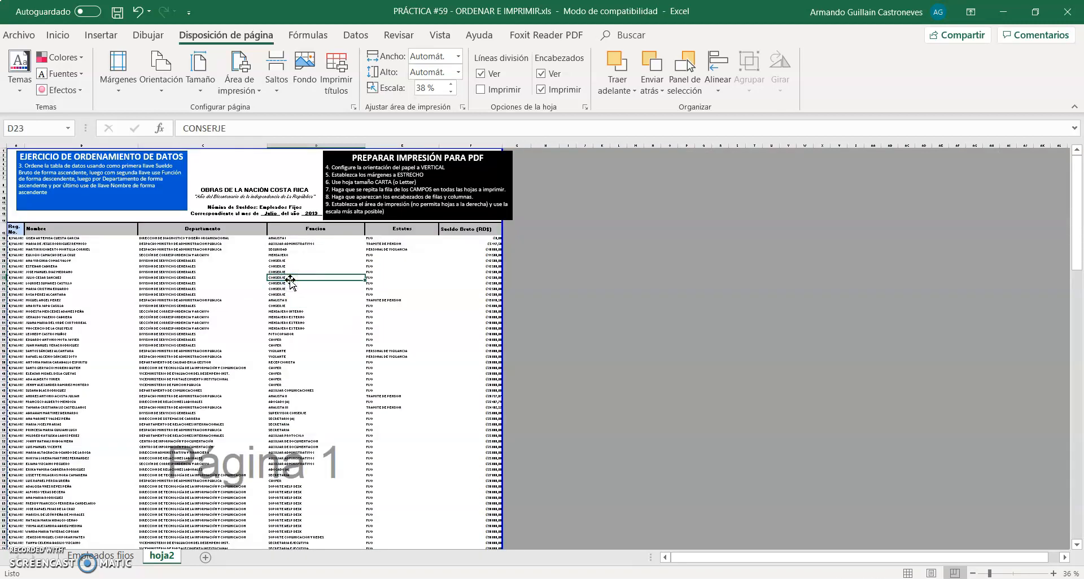